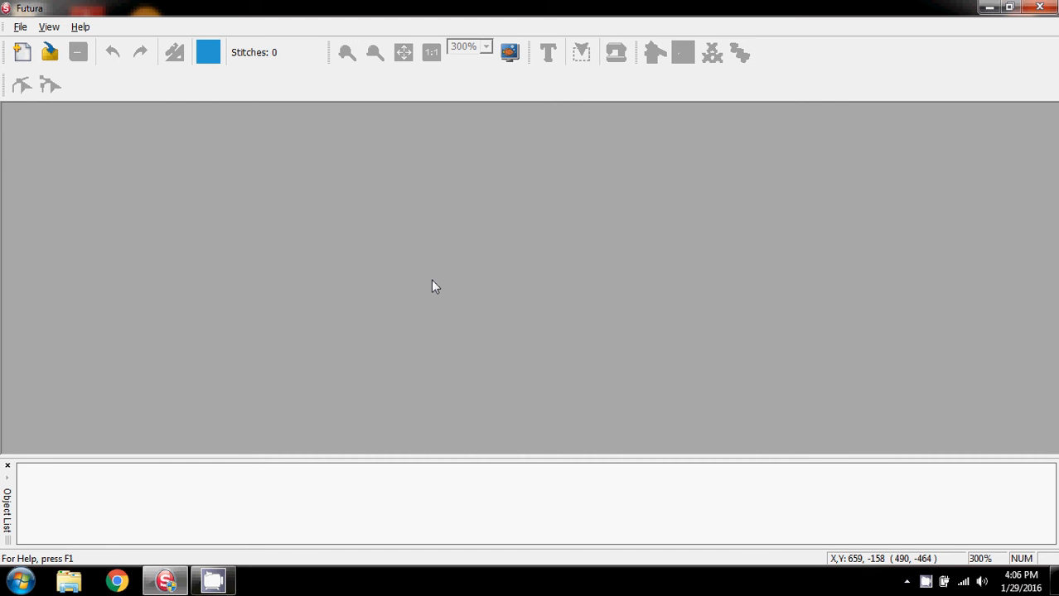
# - Create a new canvas and open the existing image trailrider.jpg in the Draw Package
pyautogui.click(21, 52)
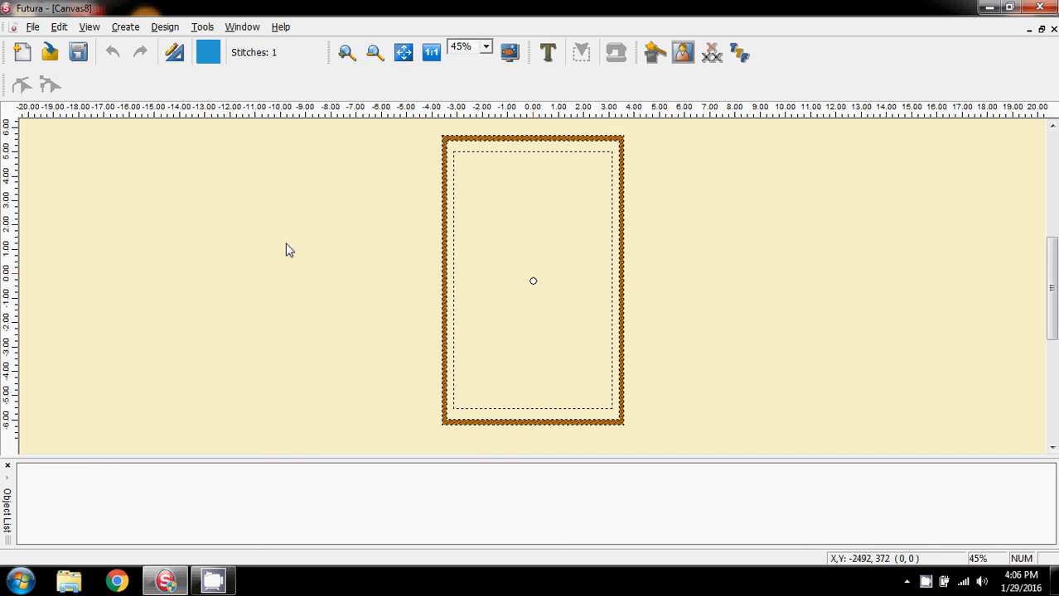
pyautogui.click(125, 28)
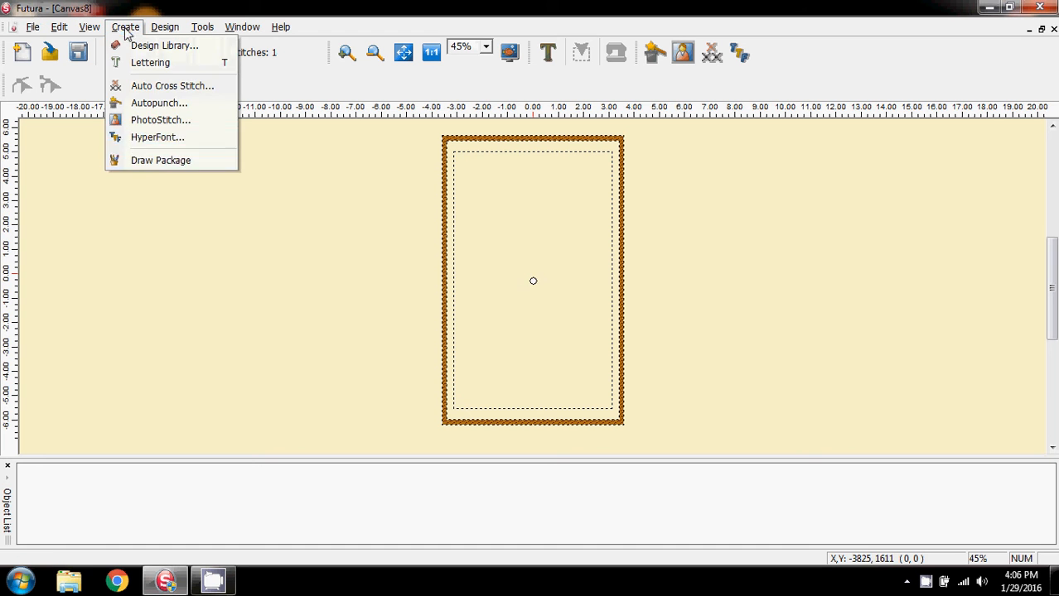
pyautogui.click(142, 164)
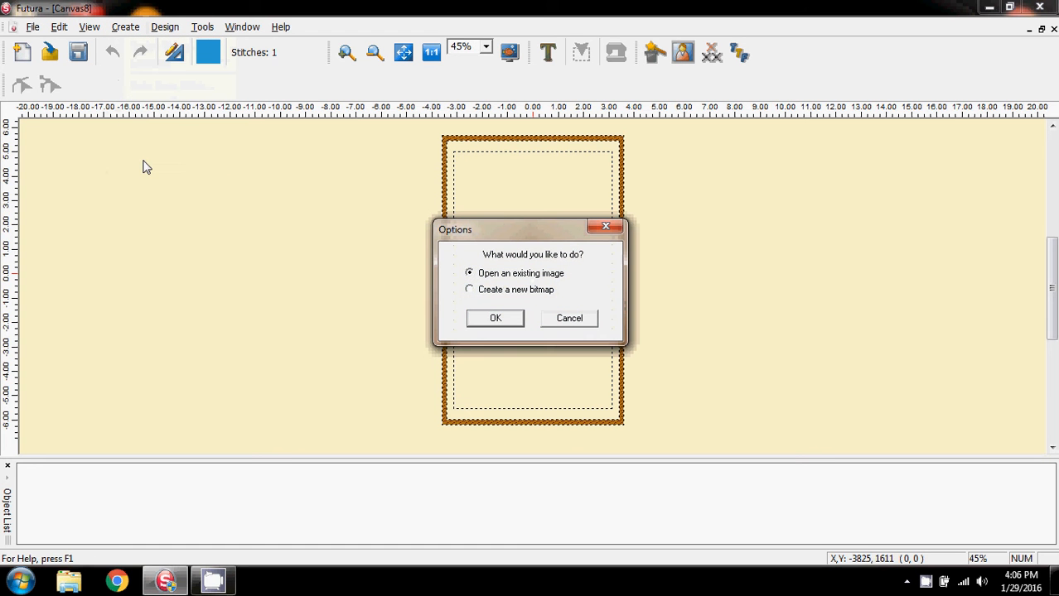
pyautogui.click(493, 320)
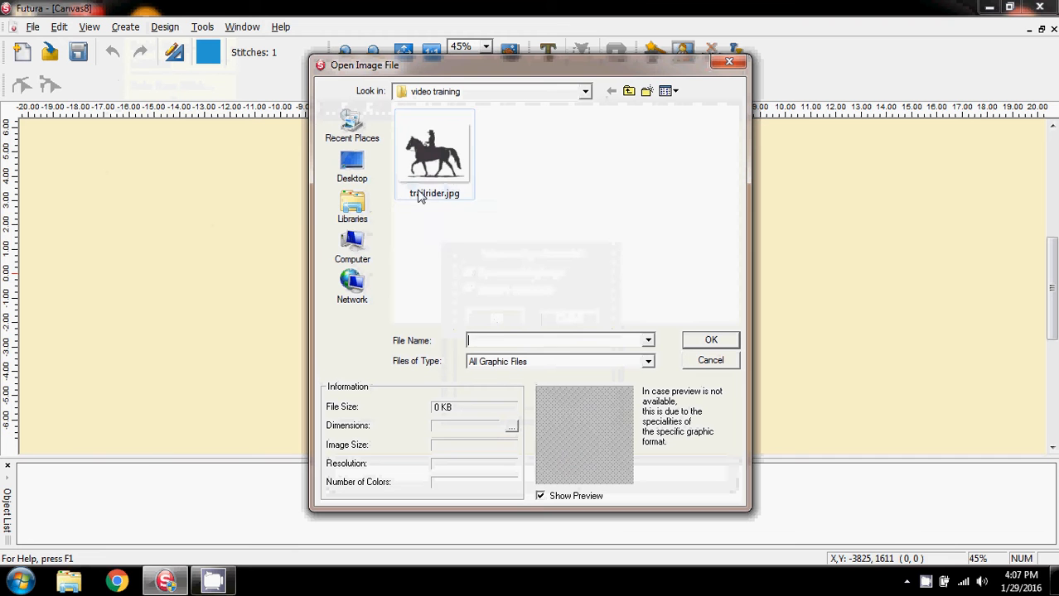
pyautogui.click(426, 162)
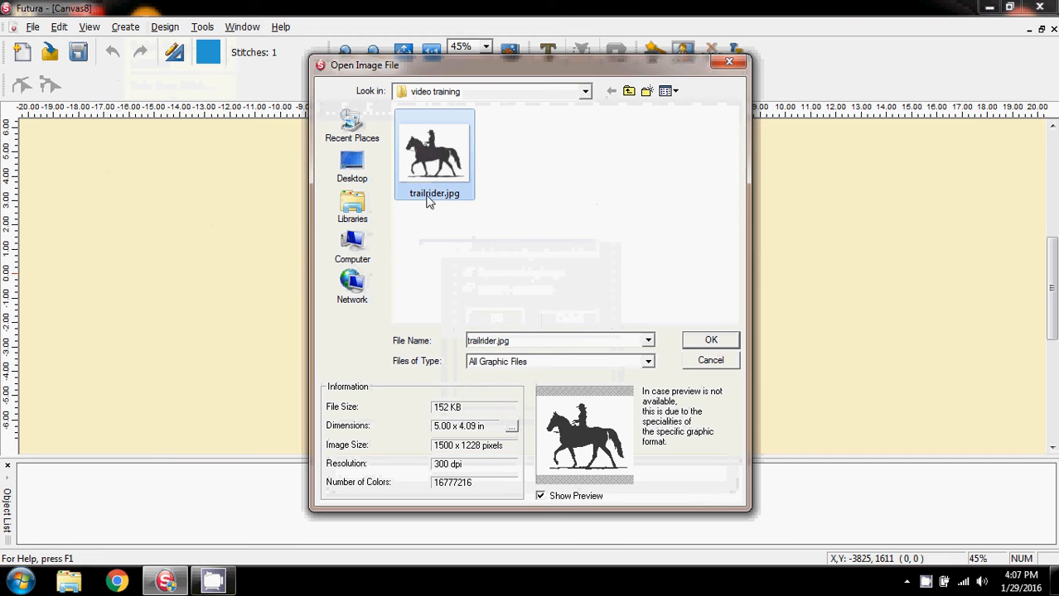
pyautogui.click(710, 344)
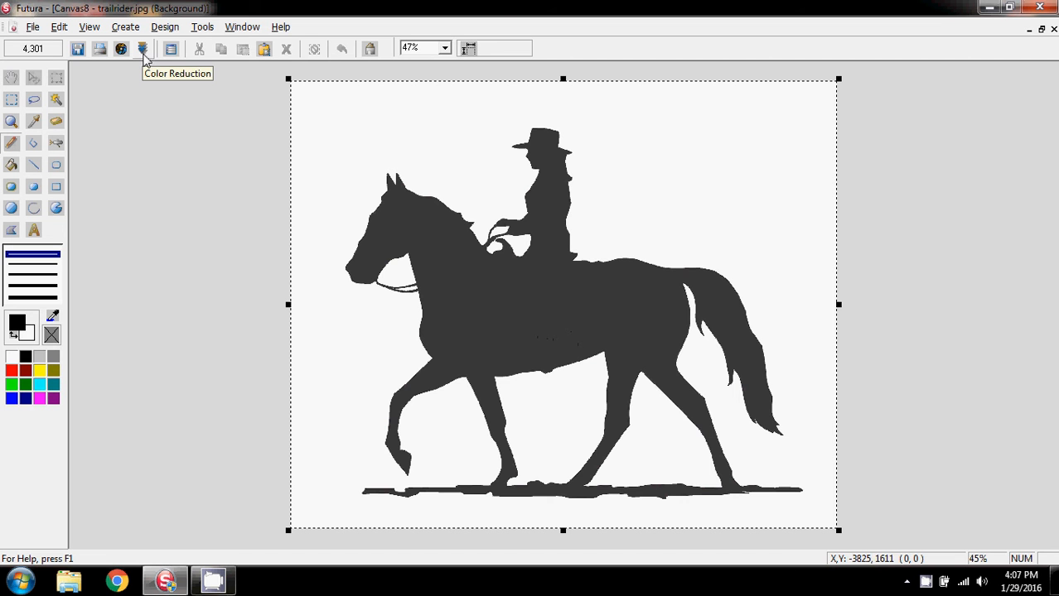
# - Reduce the image's colors automatically to the suggested palette, changing the dark gray entry to black
pyautogui.click(143, 50)
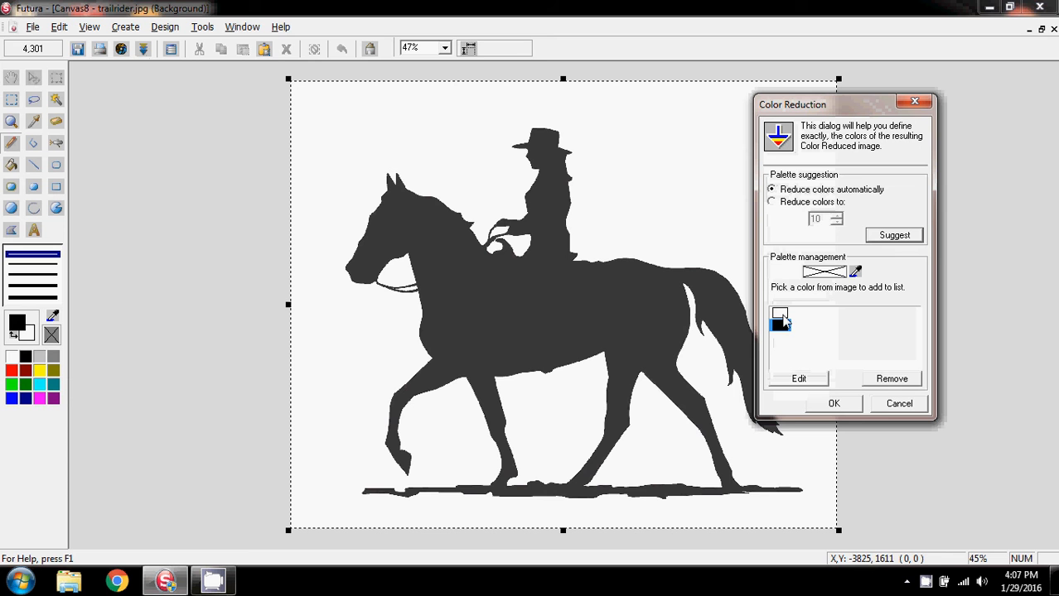
pyautogui.click(890, 238)
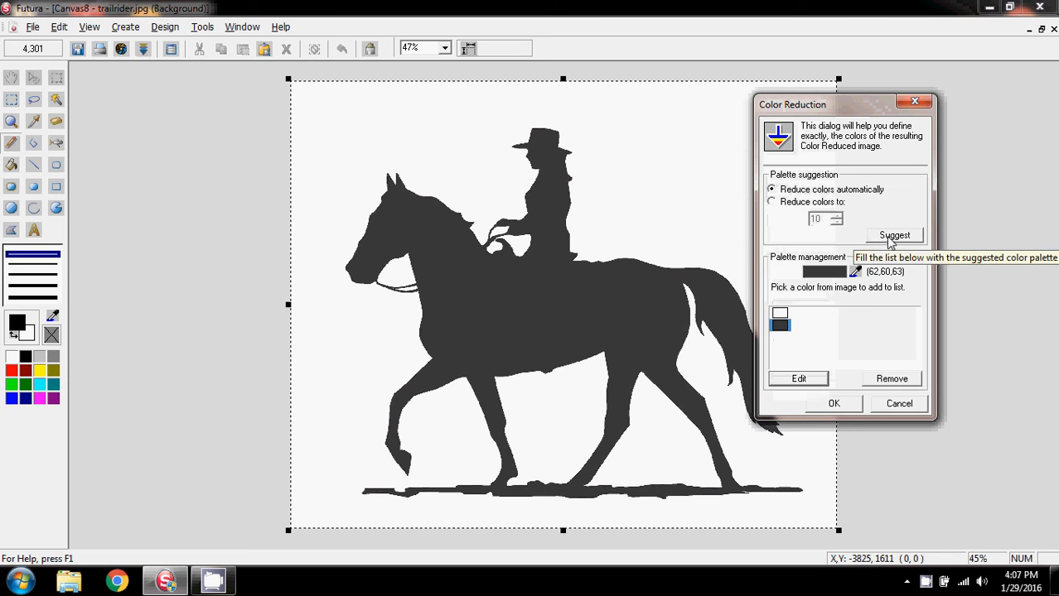
pyautogui.click(779, 315)
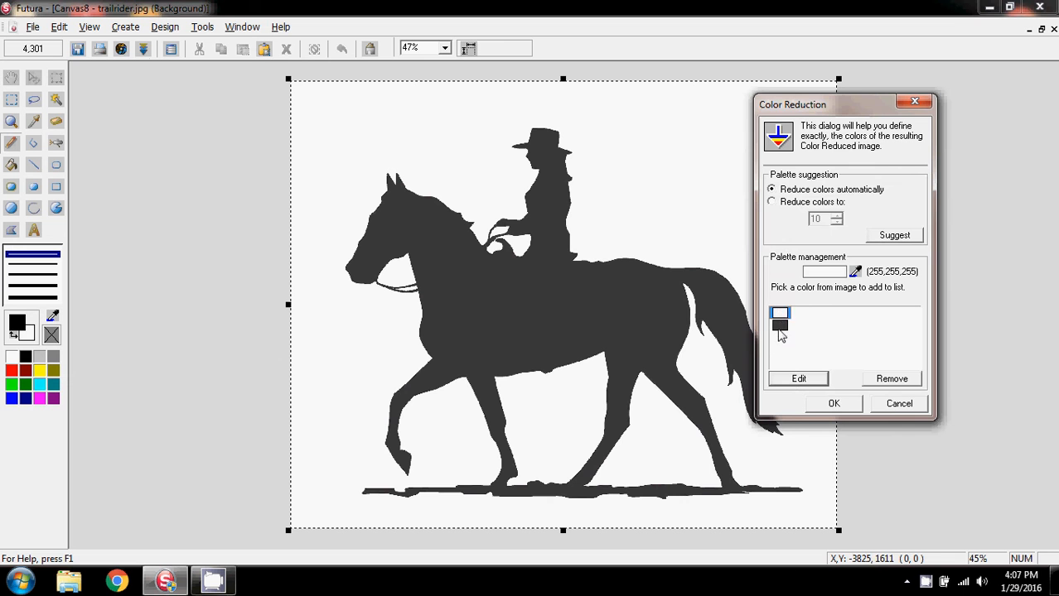
pyautogui.click(780, 325)
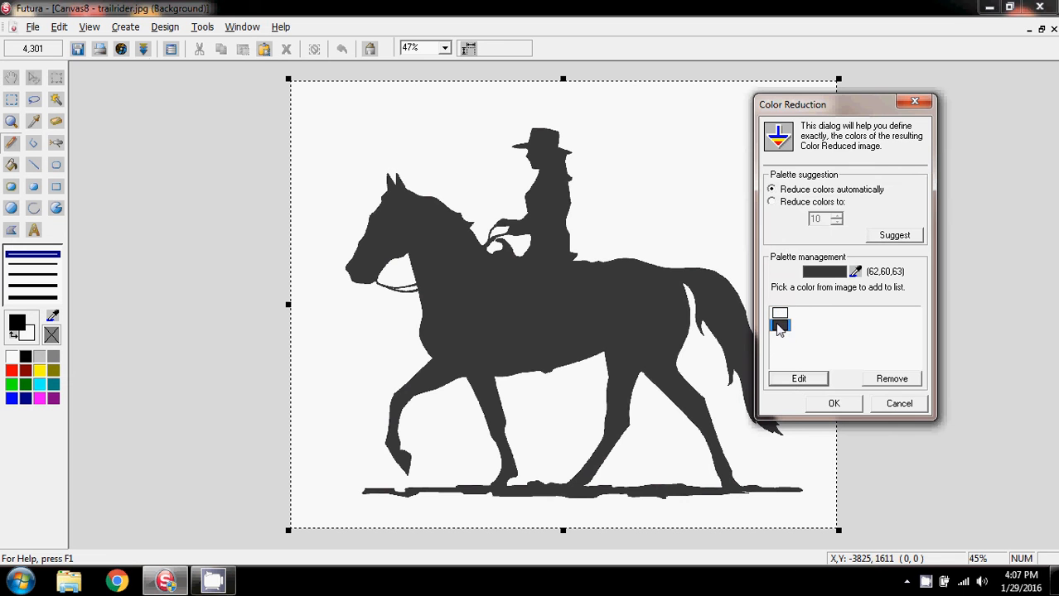
pyautogui.click(798, 378)
pyautogui.click(687, 263)
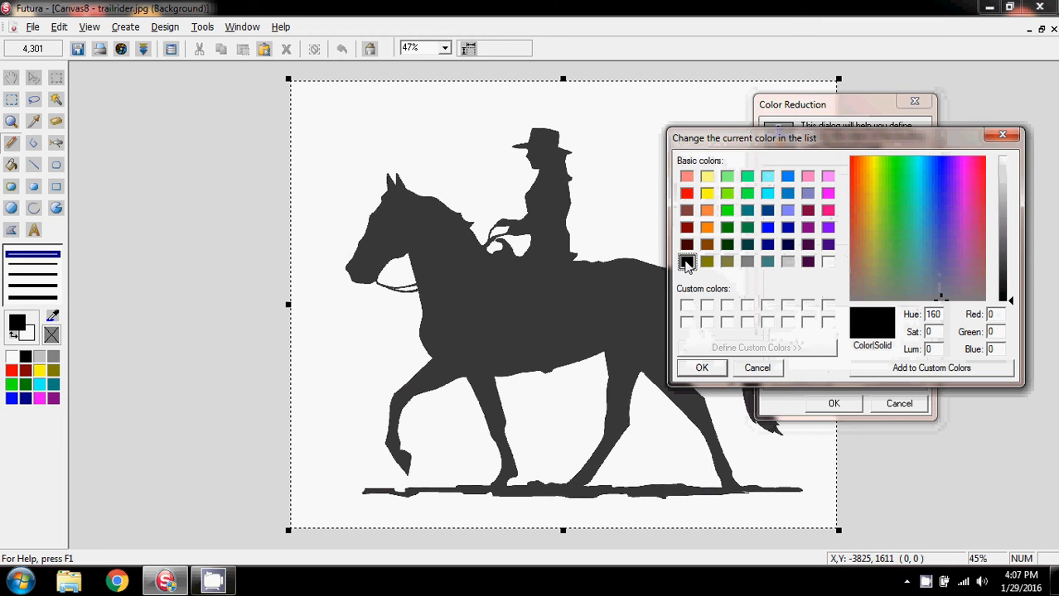
pyautogui.click(702, 371)
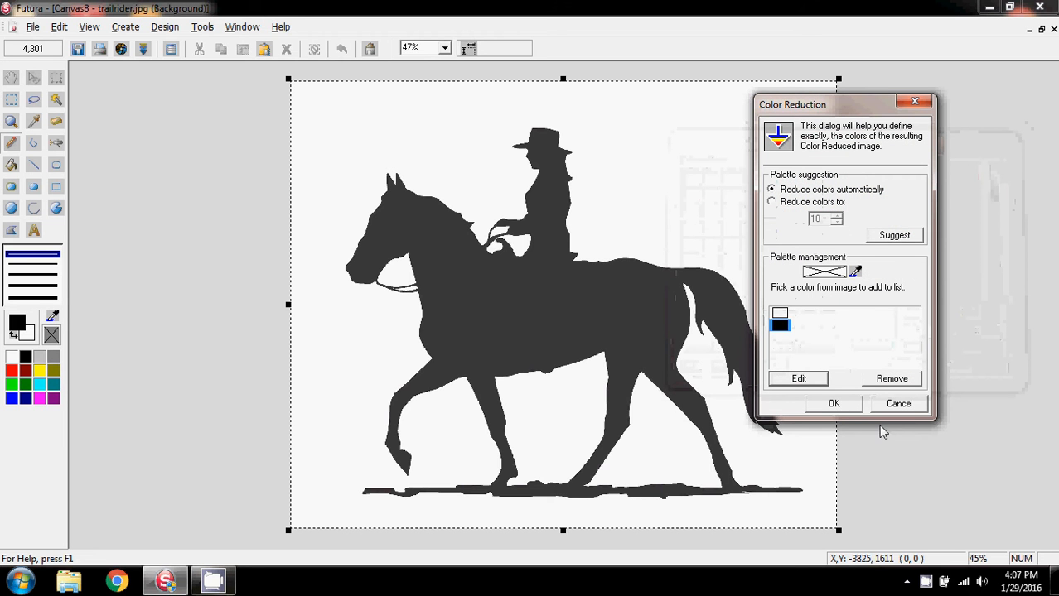
pyautogui.click(834, 405)
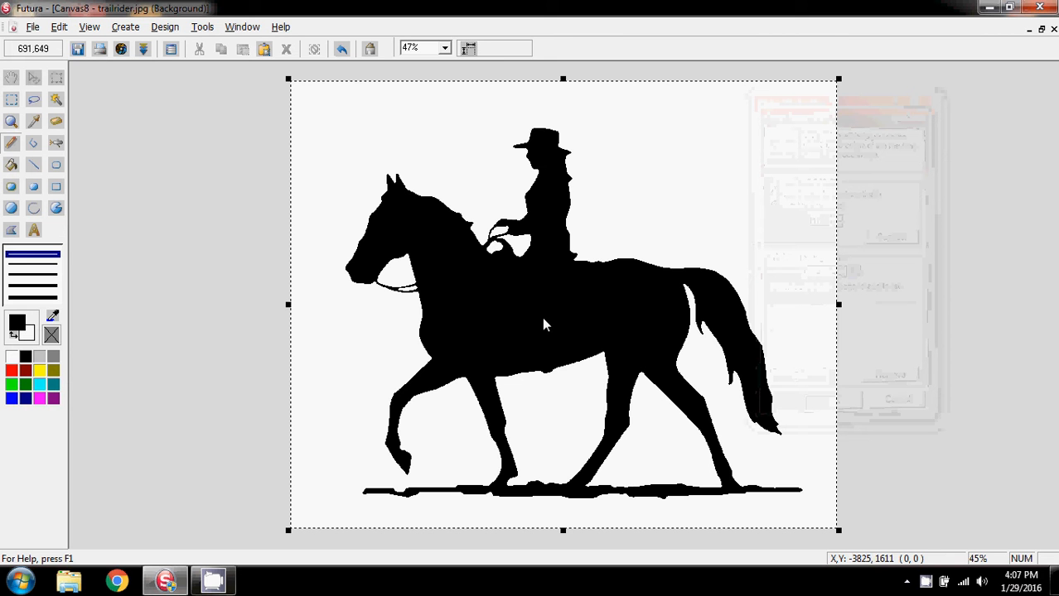
# - Thicken the thin rein lines beside the rider's hands with the pencil, using black as the foreground color
pyautogui.click(443, 48)
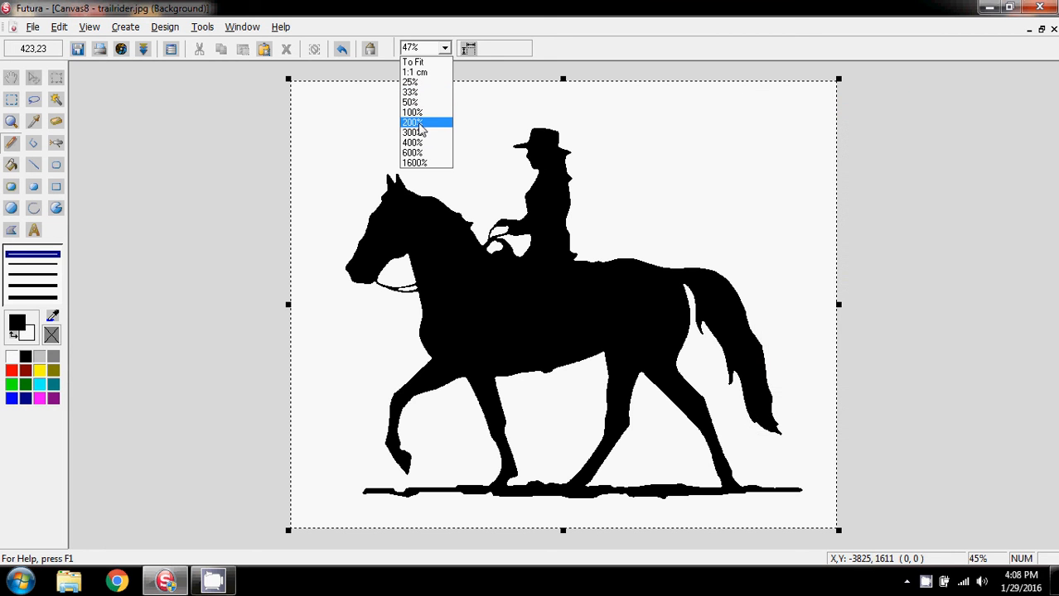
pyautogui.click(423, 116)
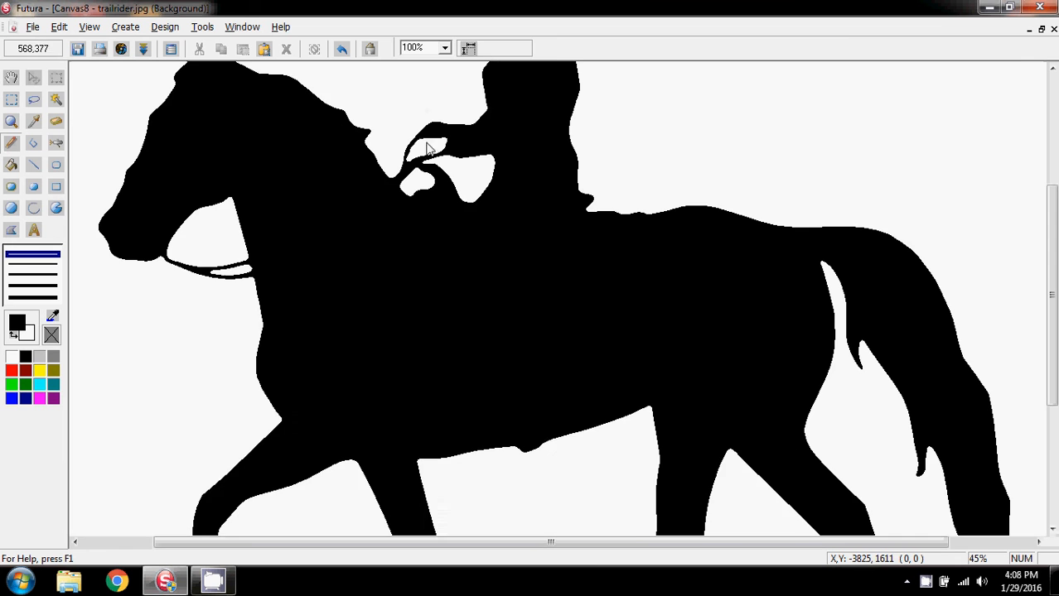
pyautogui.scroll(5, 370, 272)
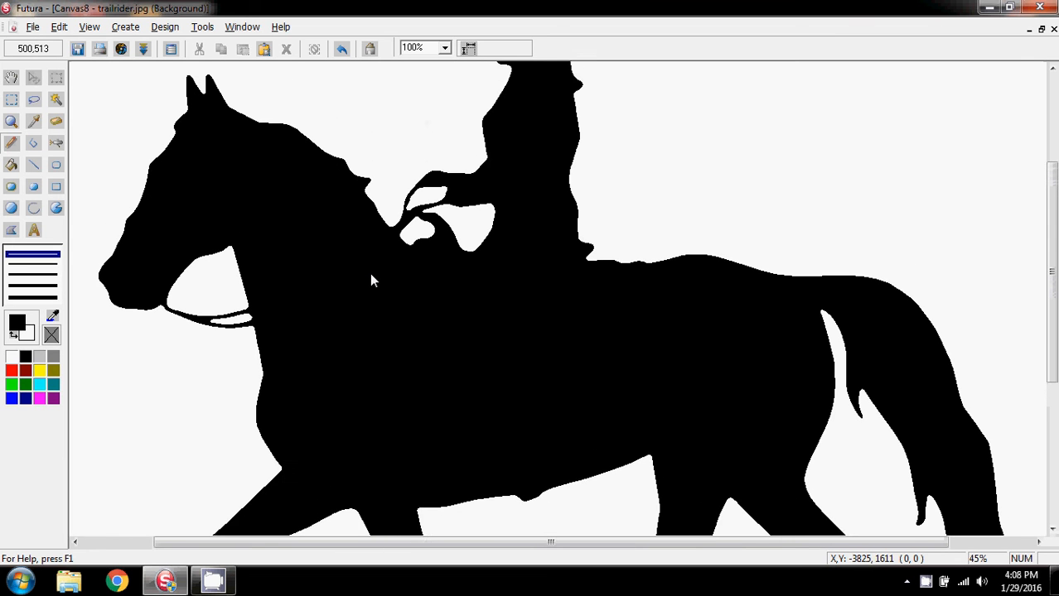
pyautogui.scroll(1, 369, 272)
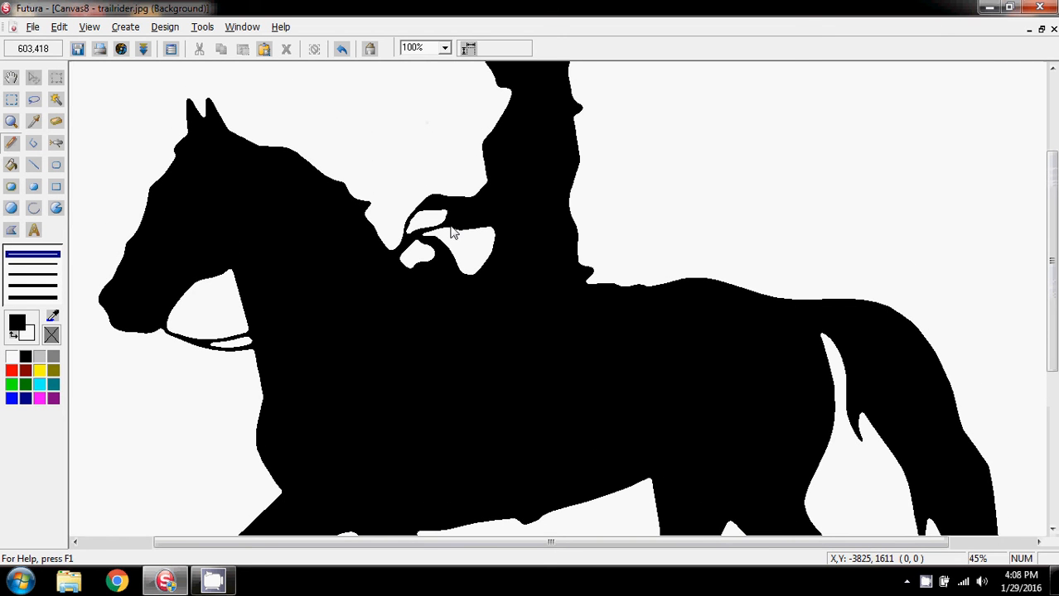
pyautogui.click(445, 49)
pyautogui.click(422, 121)
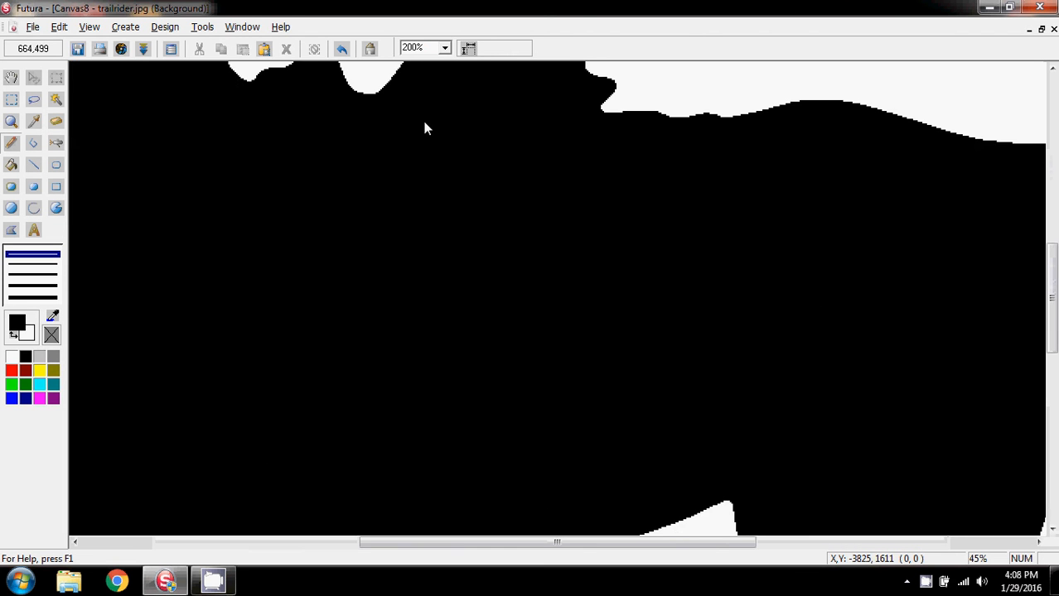
pyautogui.scroll(5, 402, 282)
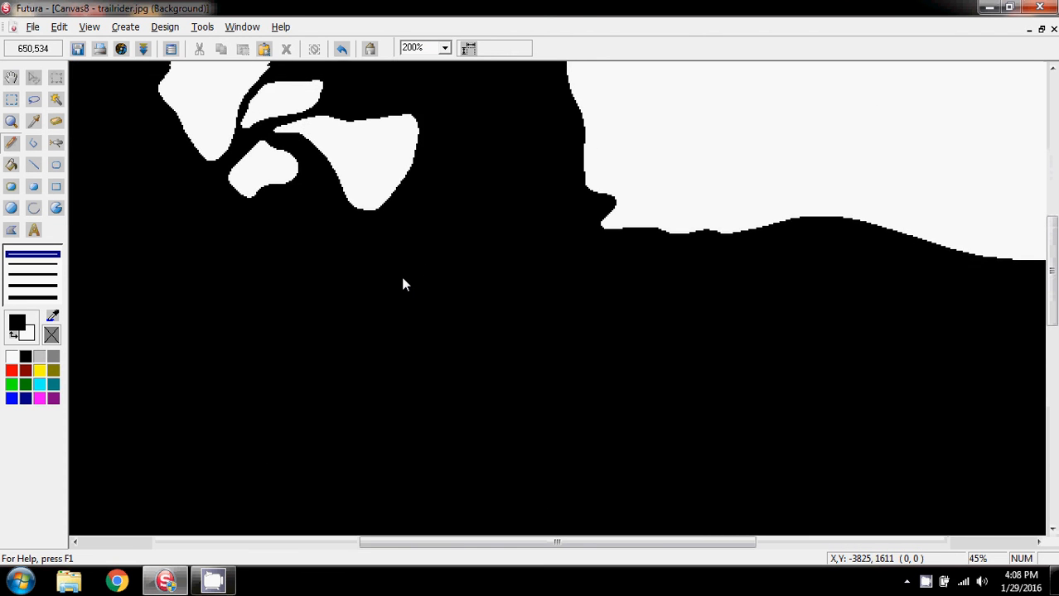
pyautogui.scroll(2, 402, 284)
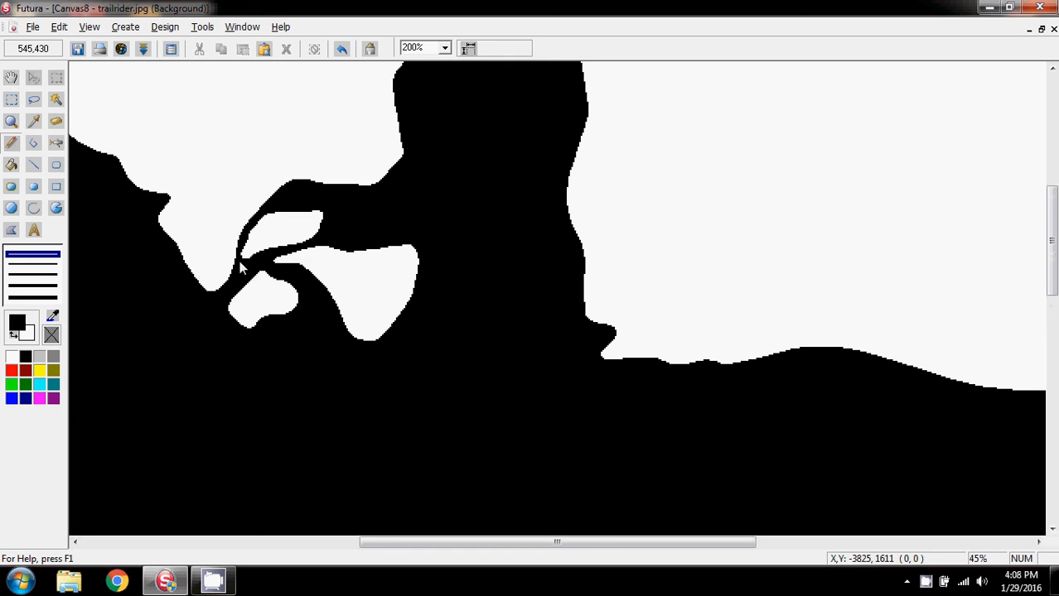
pyautogui.click(11, 143)
pyautogui.doubleClick(14, 328)
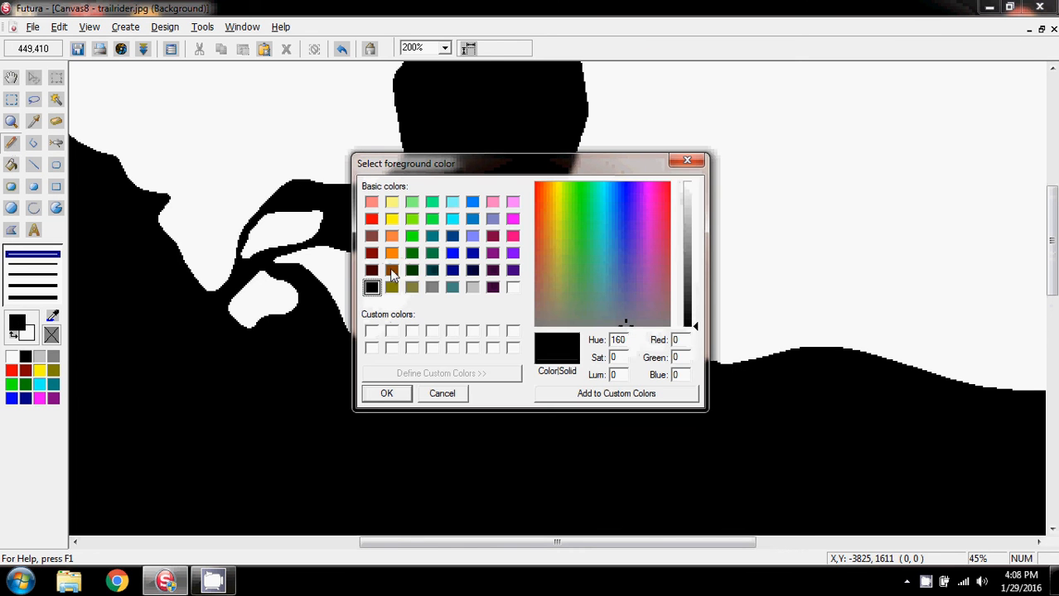
pyautogui.click(386, 394)
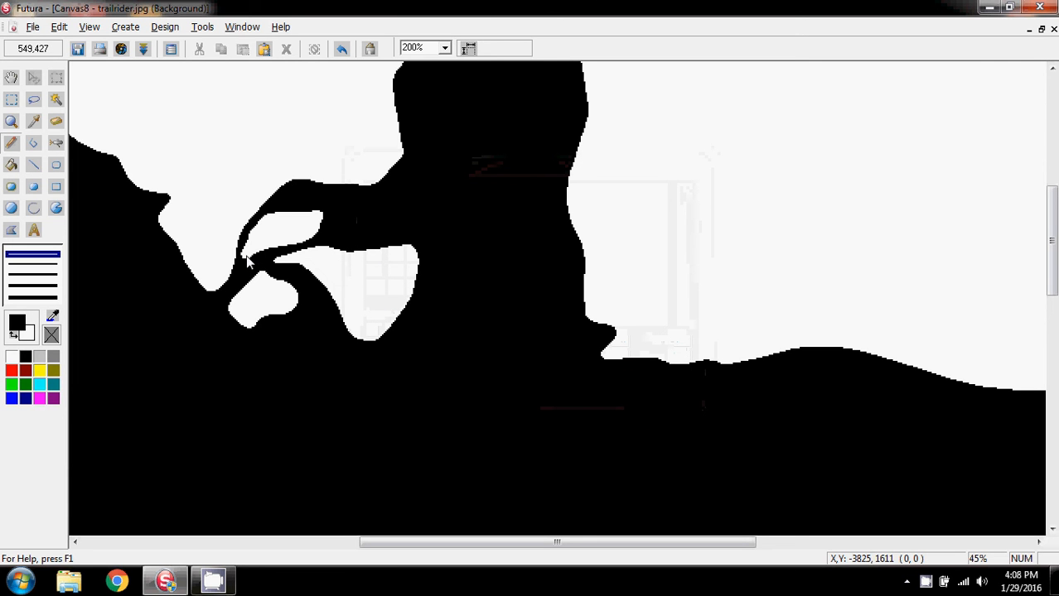
pyautogui.moveTo(244, 258)
pyautogui.mouseDown()
pyautogui.moveTo(268, 214)
pyautogui.moveTo(258, 225)
pyautogui.mouseUp()
pyautogui.moveTo(271, 262); pyautogui.dragTo(335, 245)
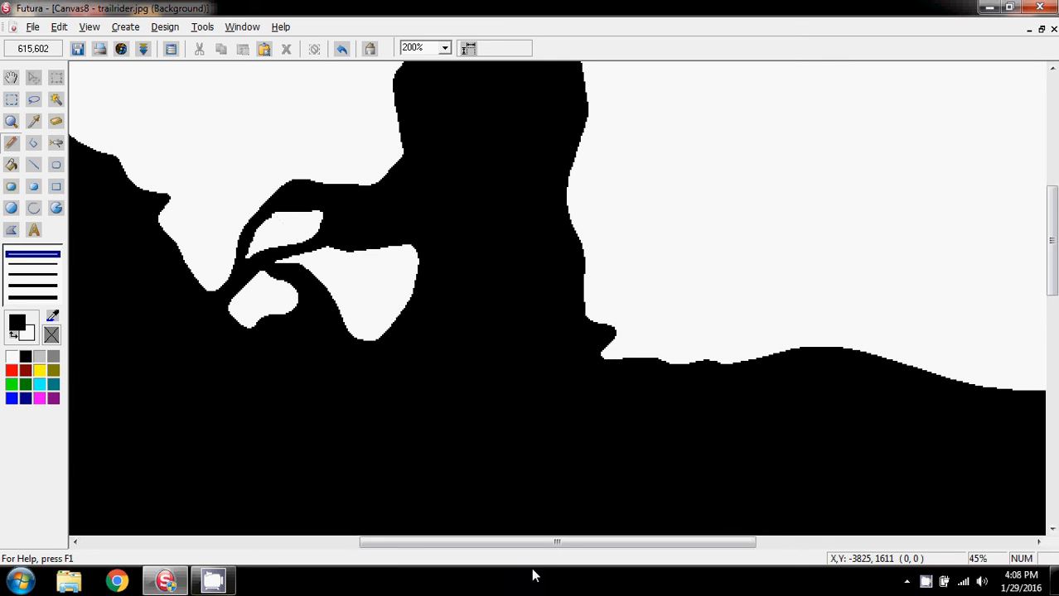
# - Thicken the rein lines beneath the horse's head with black pencil strokes along their upper and lower edges
pyautogui.moveTo(539, 544); pyautogui.dragTo(346, 556)
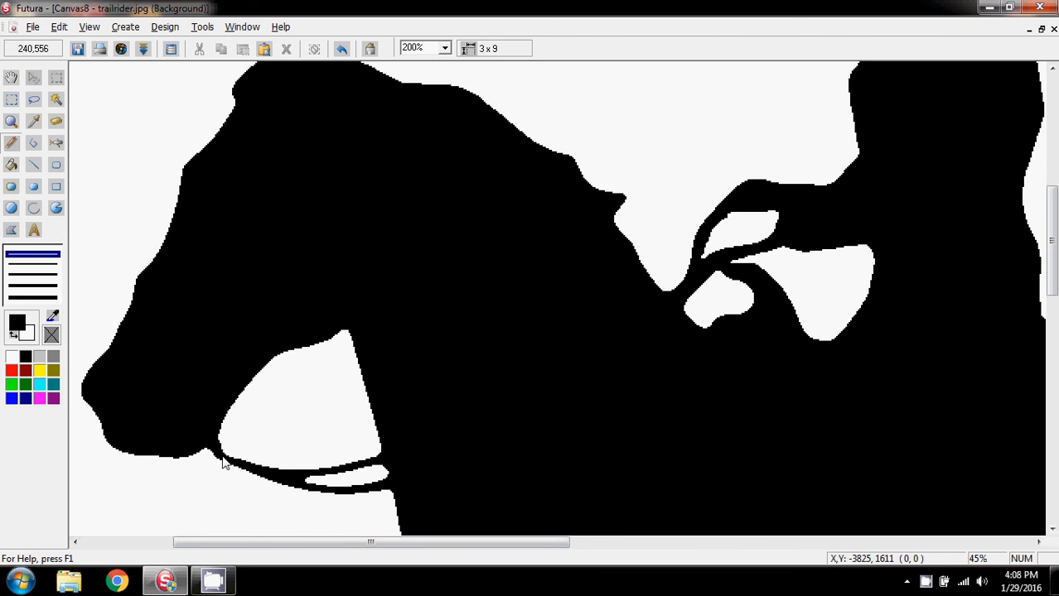
pyautogui.moveTo(222, 458)
pyautogui.mouseDown()
pyautogui.moveTo(293, 470)
pyautogui.moveTo(379, 456)
pyautogui.mouseUp()
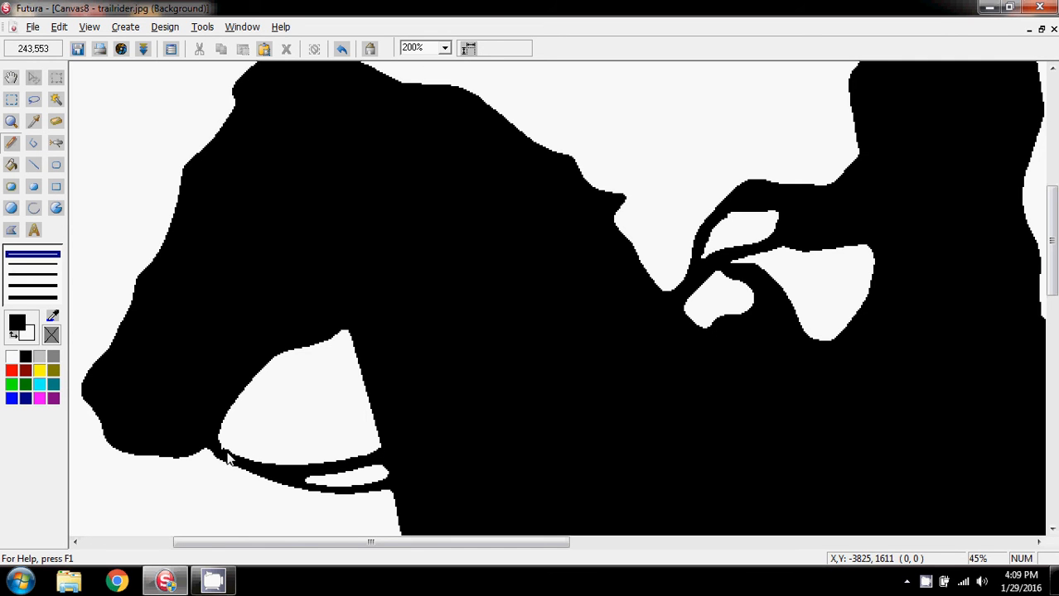
pyautogui.moveTo(219, 451); pyautogui.dragTo(221, 454)
pyautogui.moveTo(296, 493)
pyautogui.mouseDown()
pyautogui.moveTo(397, 493)
pyautogui.moveTo(329, 504)
pyautogui.moveTo(258, 481)
pyautogui.moveTo(269, 479)
pyautogui.moveTo(305, 499)
pyautogui.moveTo(256, 485)
pyautogui.mouseUp()
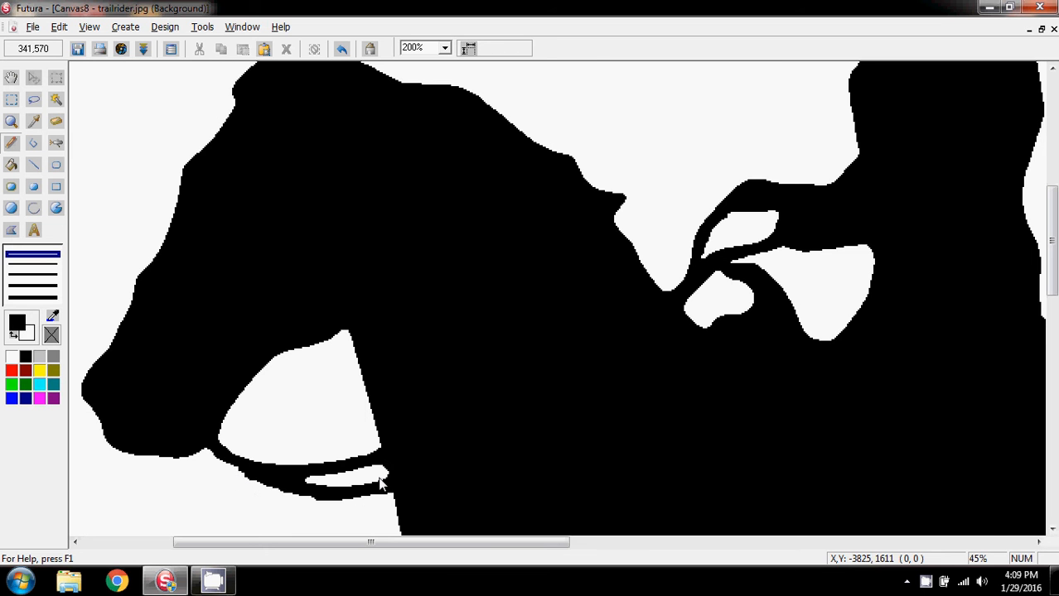
# - Save the image changes as the Windows Bitmap trailrider.bmp in the Images folder and exit the image editor
pyautogui.scroll(-1, 616, 374)
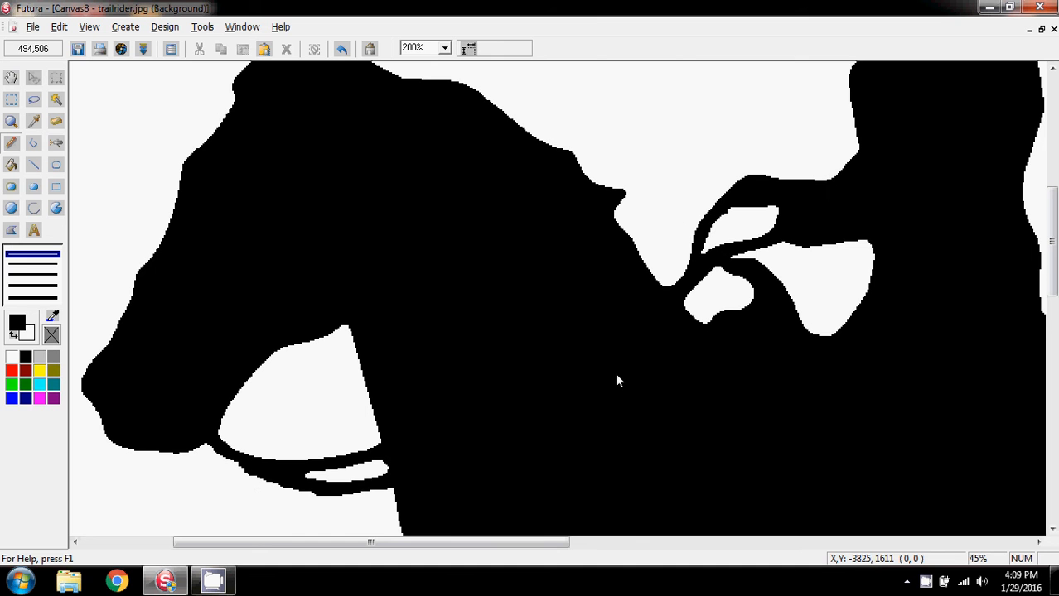
pyautogui.click(446, 50)
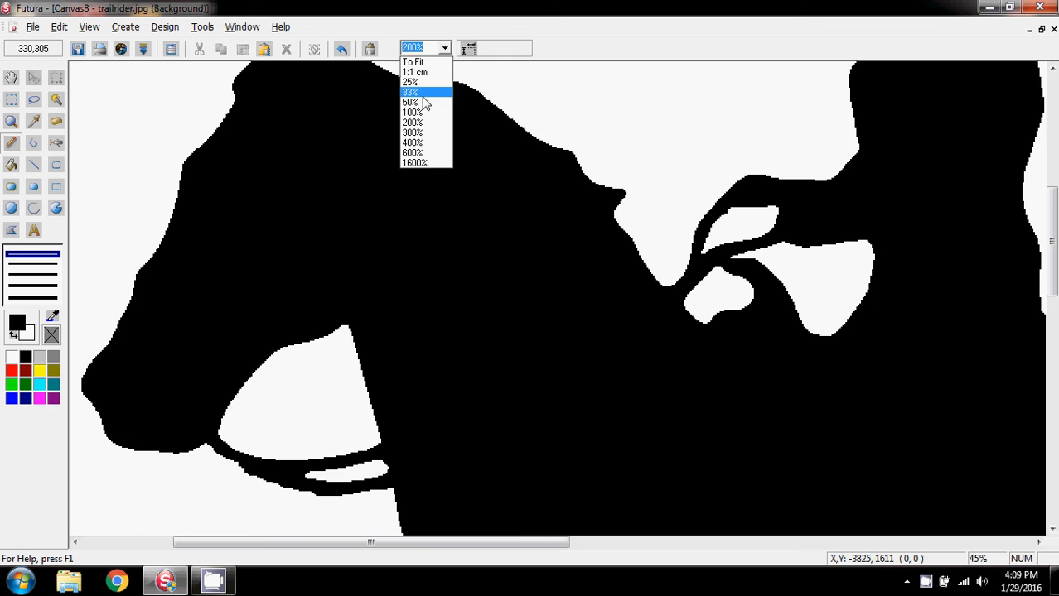
pyautogui.click(422, 94)
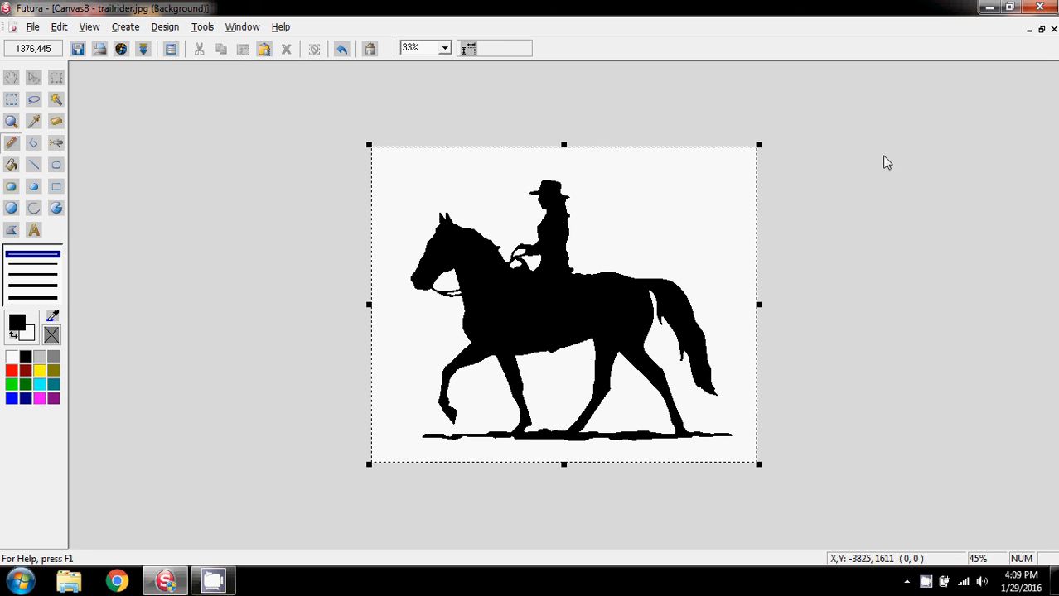
pyautogui.click(1052, 33)
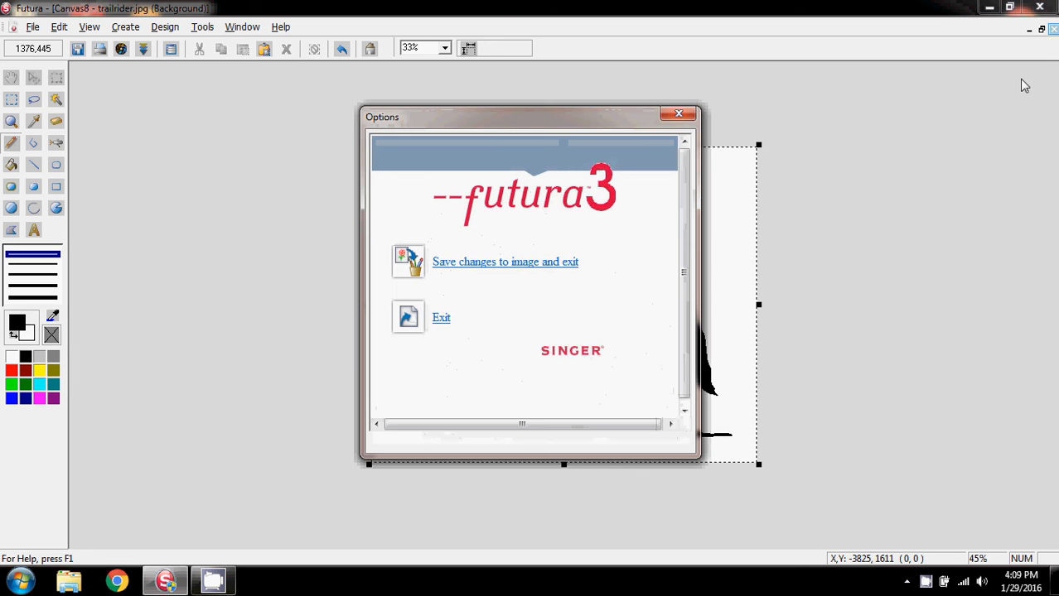
pyautogui.click(522, 265)
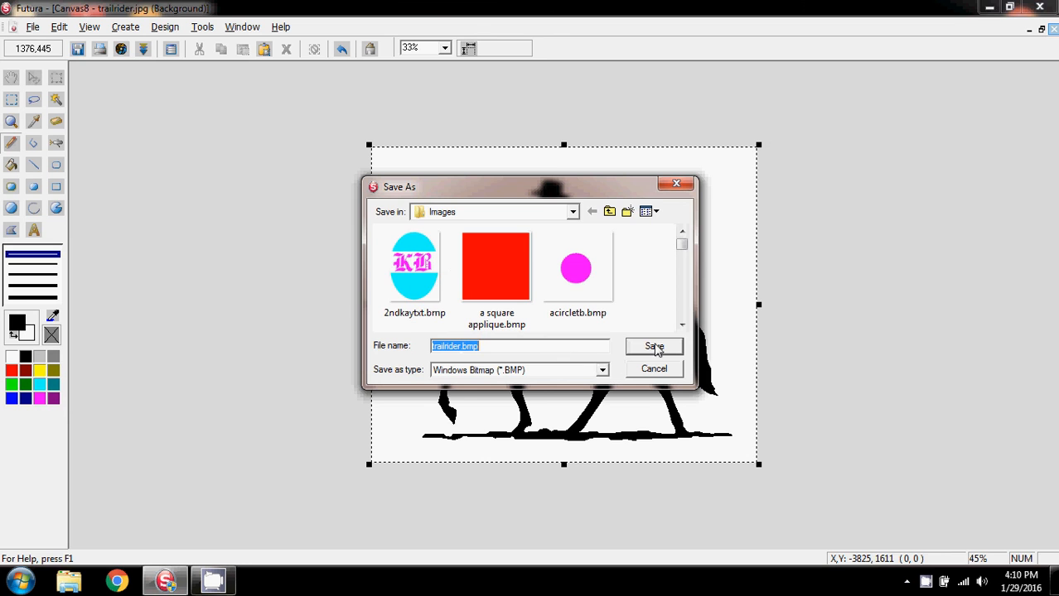
pyautogui.click(654, 347)
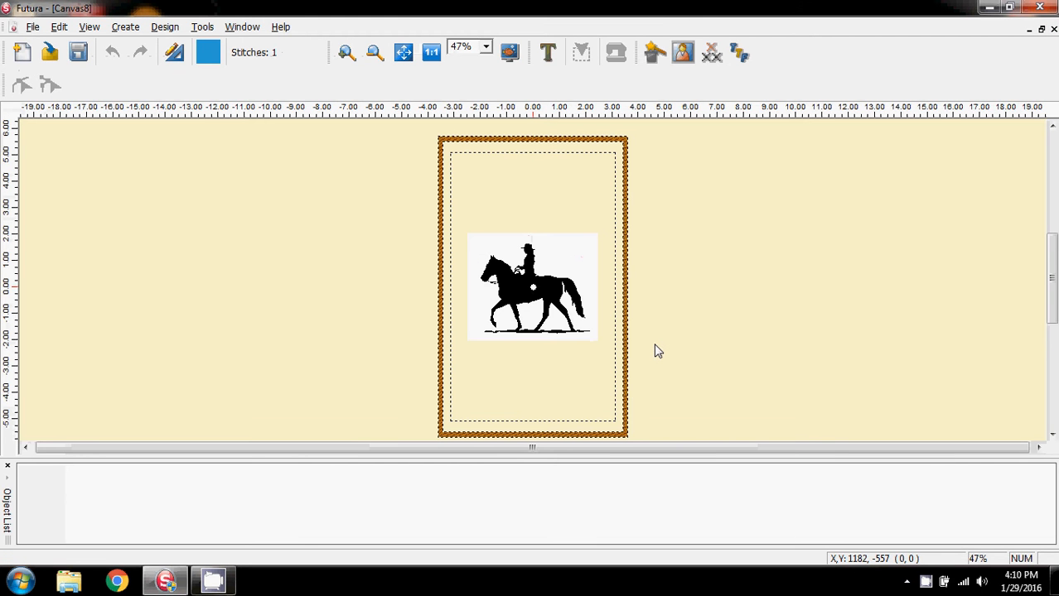
# - Set the canvas hoop to Small
pyautogui.click(203, 27)
pyautogui.moveTo(242, 122)
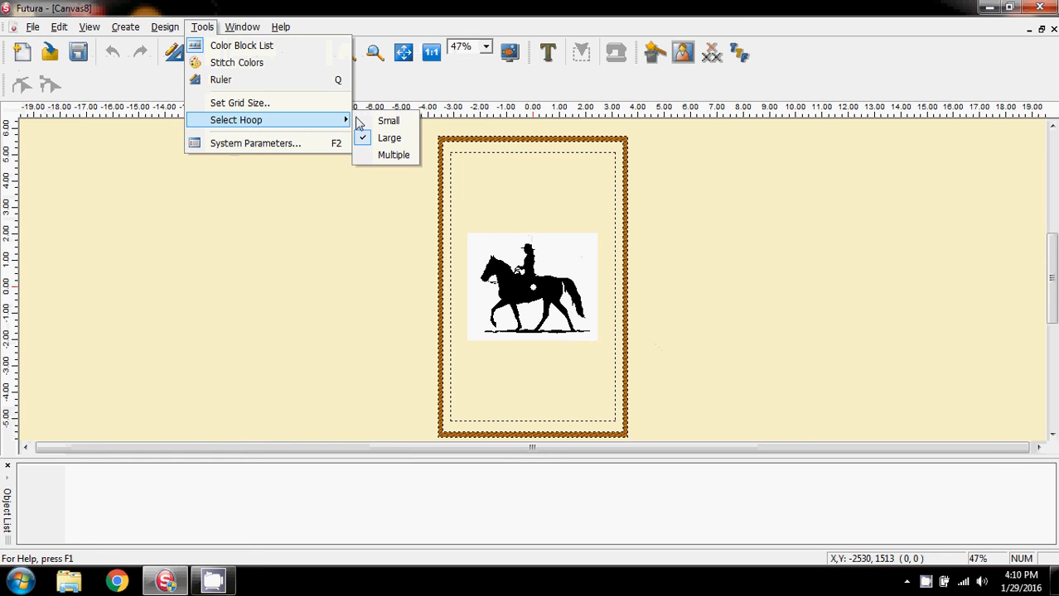
pyautogui.click(365, 123)
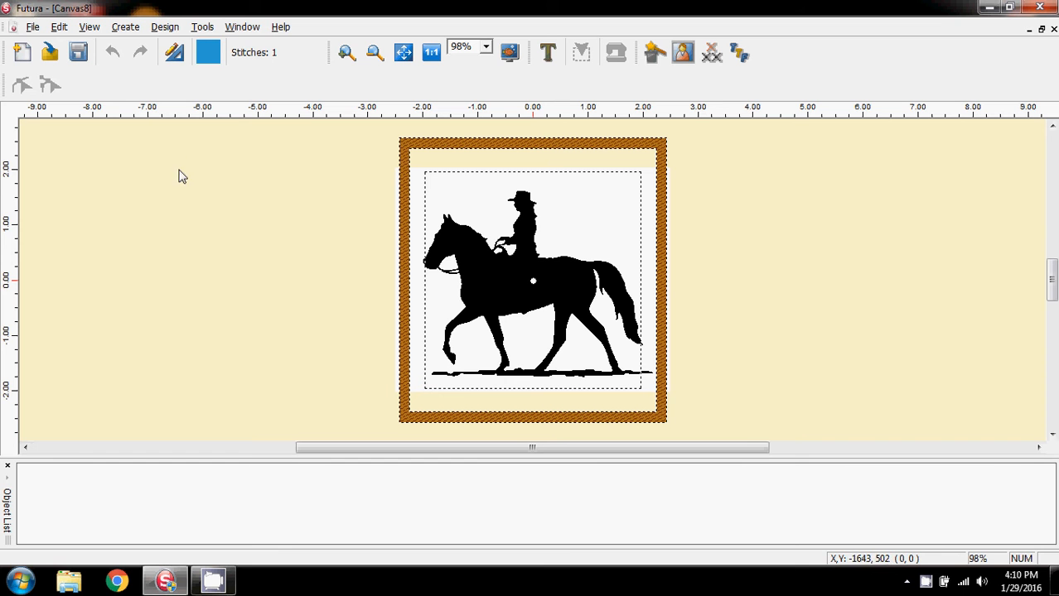
# - Start the Autopunch wizard with the trailrider image and crop it closely around the horse, rider and ground line
pyautogui.click(137, 28)
pyautogui.click(155, 106)
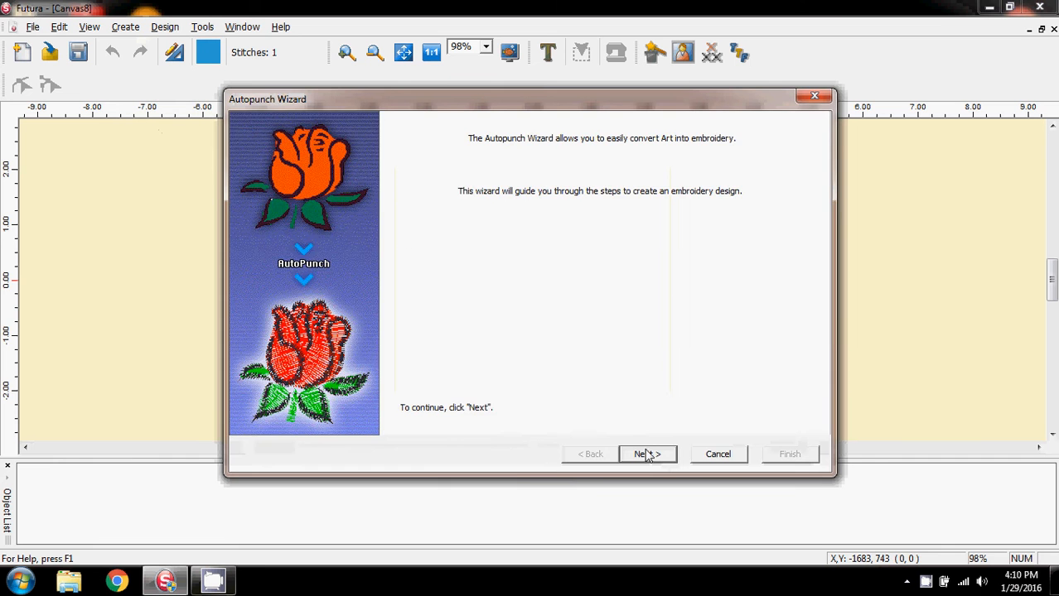
pyautogui.click(646, 455)
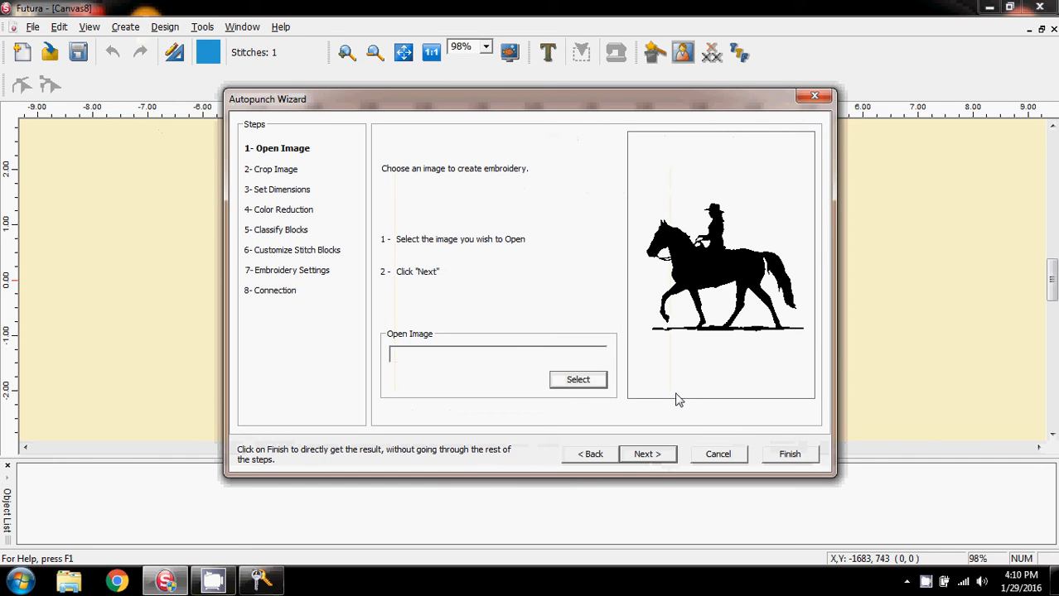
pyautogui.click(645, 455)
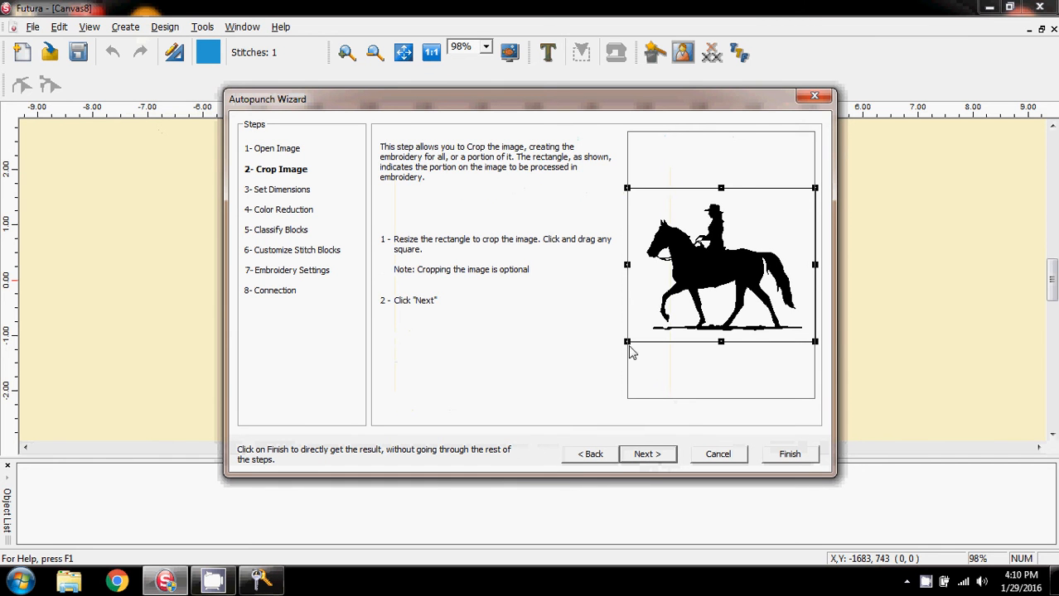
pyautogui.moveTo(629, 348); pyautogui.dragTo(647, 337)
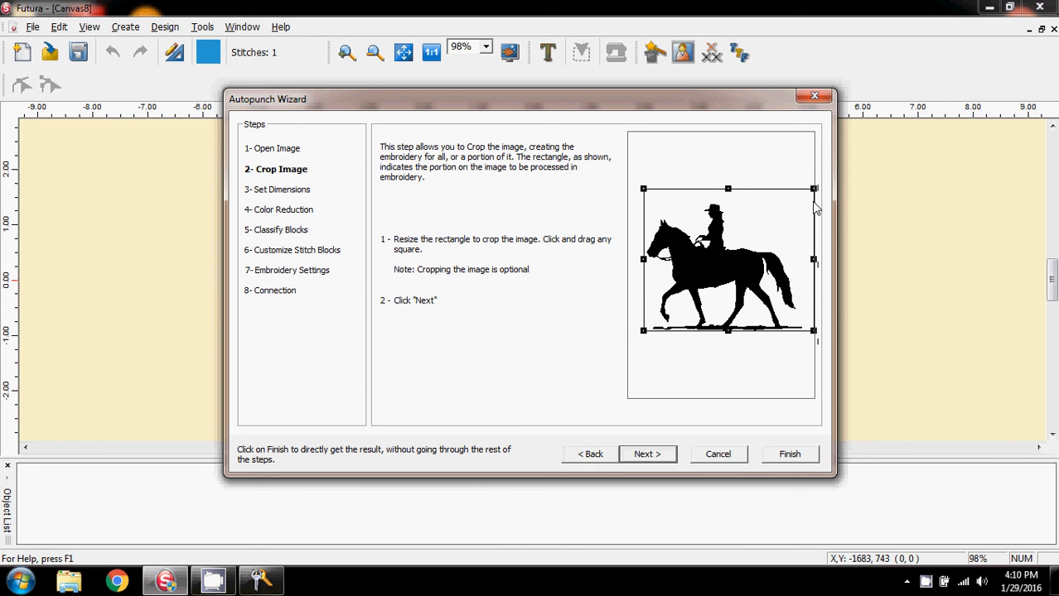
pyautogui.moveTo(814, 191); pyautogui.dragTo(809, 211)
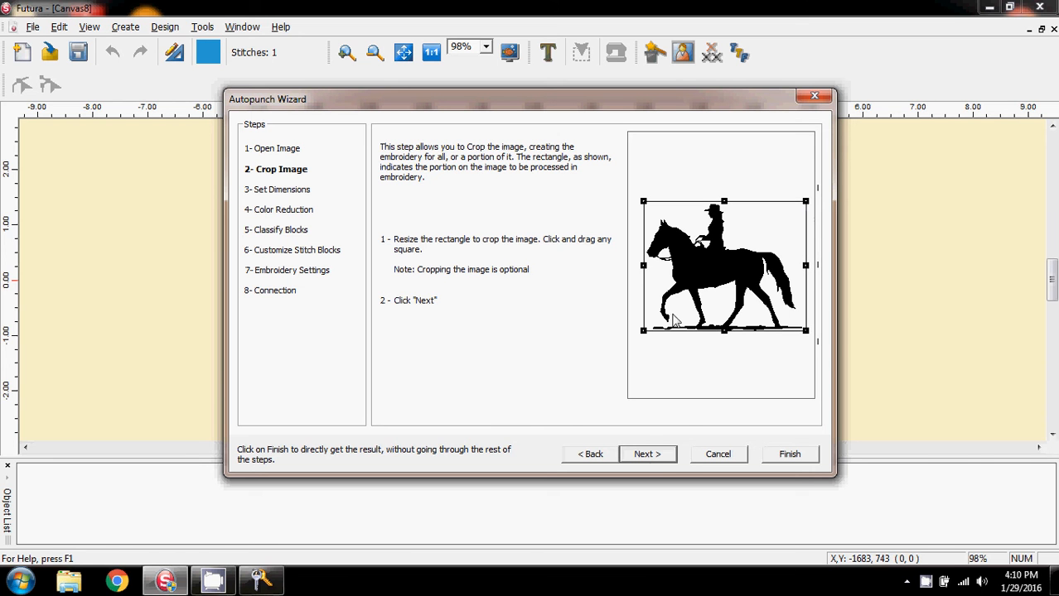
pyautogui.click(652, 456)
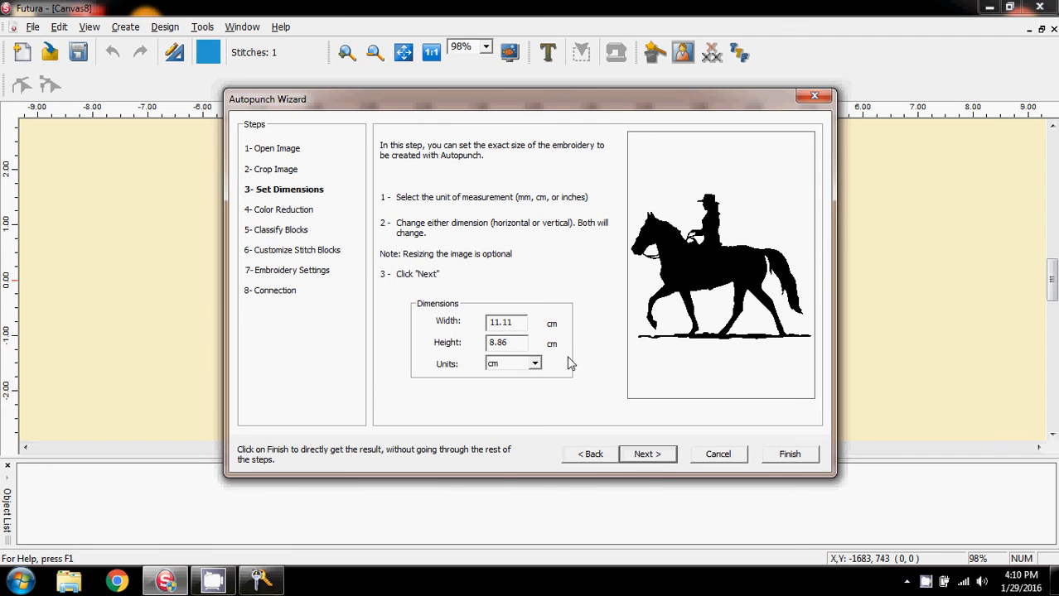
# - Set the embroidery dimensions to inches with a width of 4
pyautogui.click(535, 364)
pyautogui.click(515, 389)
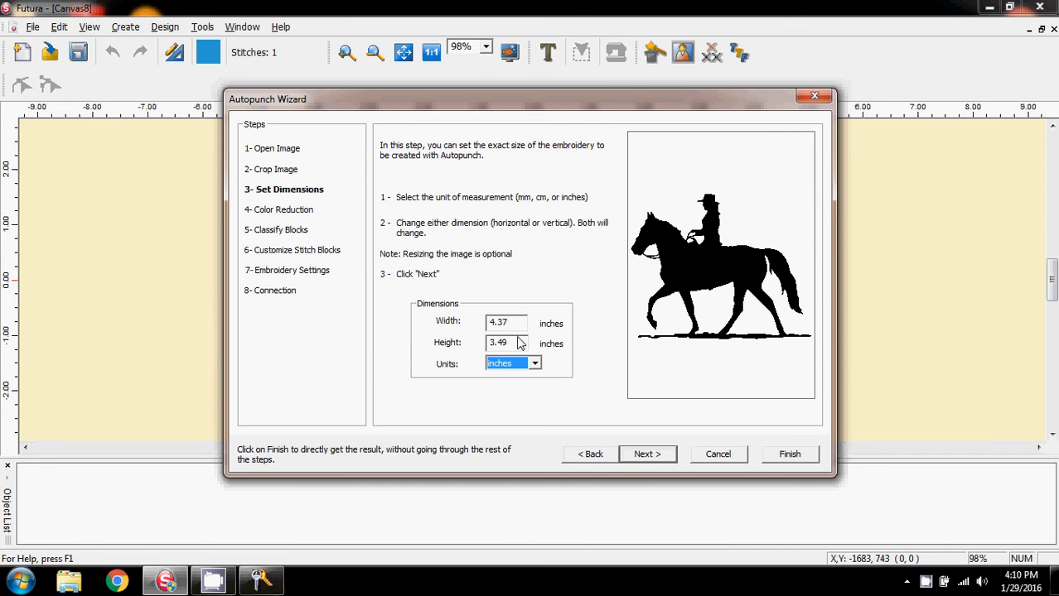
pyautogui.click(523, 328)
pyautogui.moveTo(523, 328); pyautogui.dragTo(461, 329)
pyautogui.write('4')
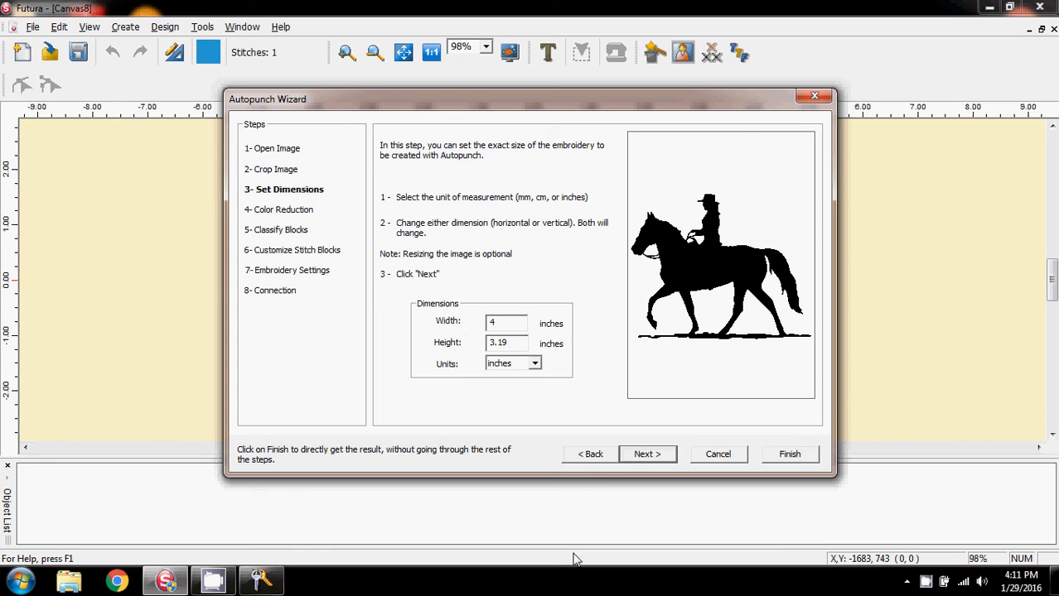
pyautogui.click(650, 456)
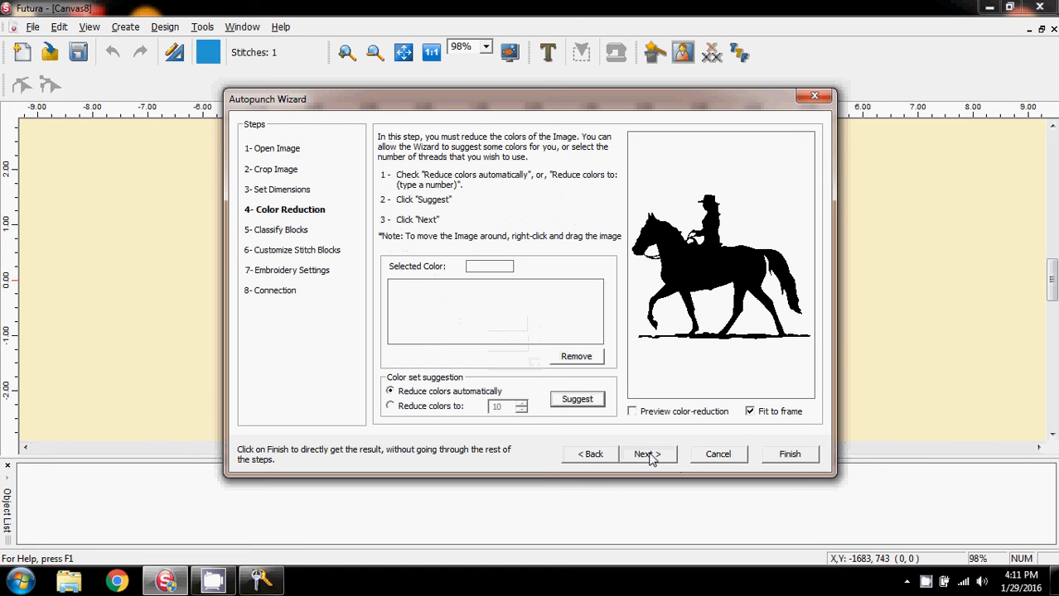
# - Generate the automatic color reduction suggestion and lower the maximum column width to the narrowest setting
pyautogui.click(563, 401)
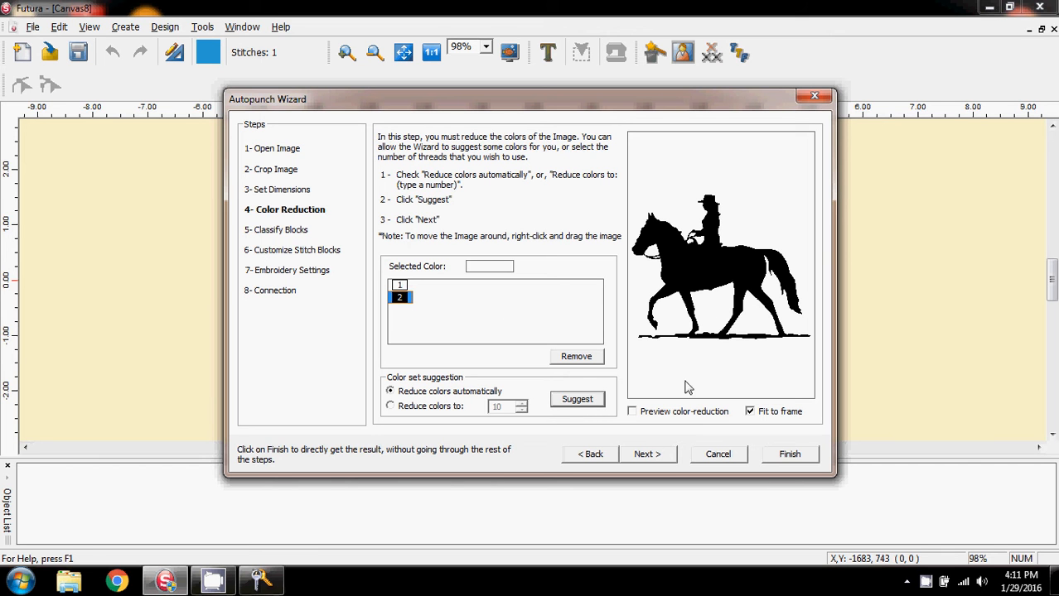
pyautogui.click(647, 455)
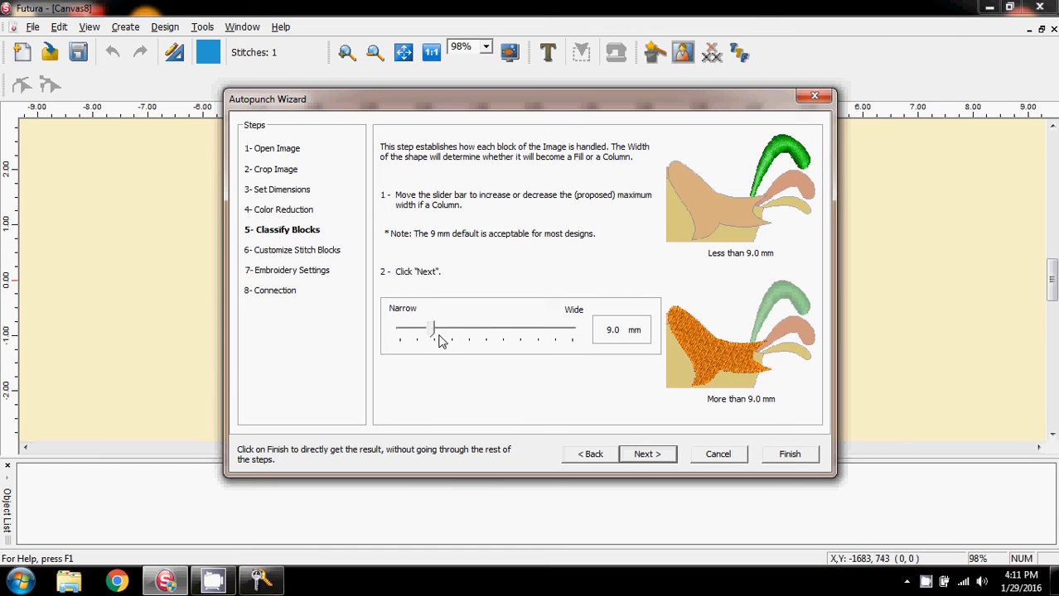
pyautogui.moveTo(431, 332); pyautogui.dragTo(394, 332)
pyautogui.click(645, 455)
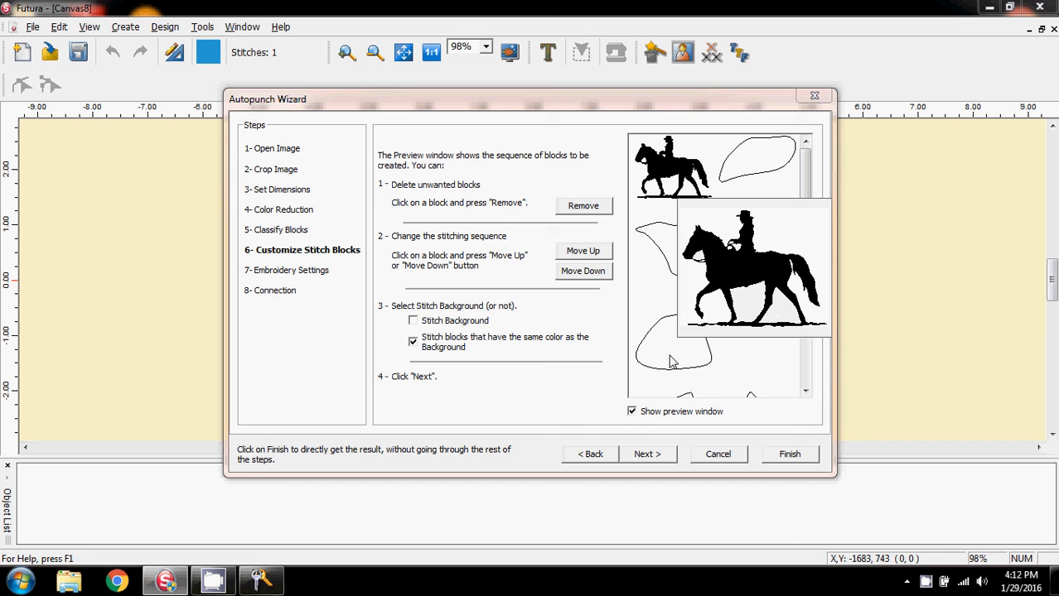
# - Exclude stitch blocks that have the same color as the background, leaving only the horse silhouette block
pyautogui.click(633, 412)
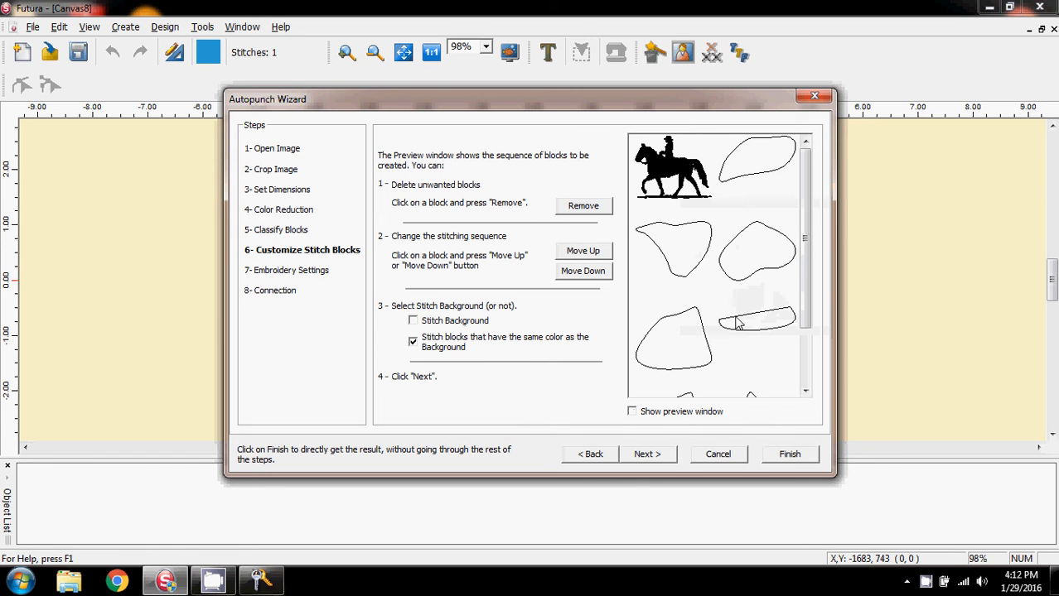
pyautogui.click(413, 342)
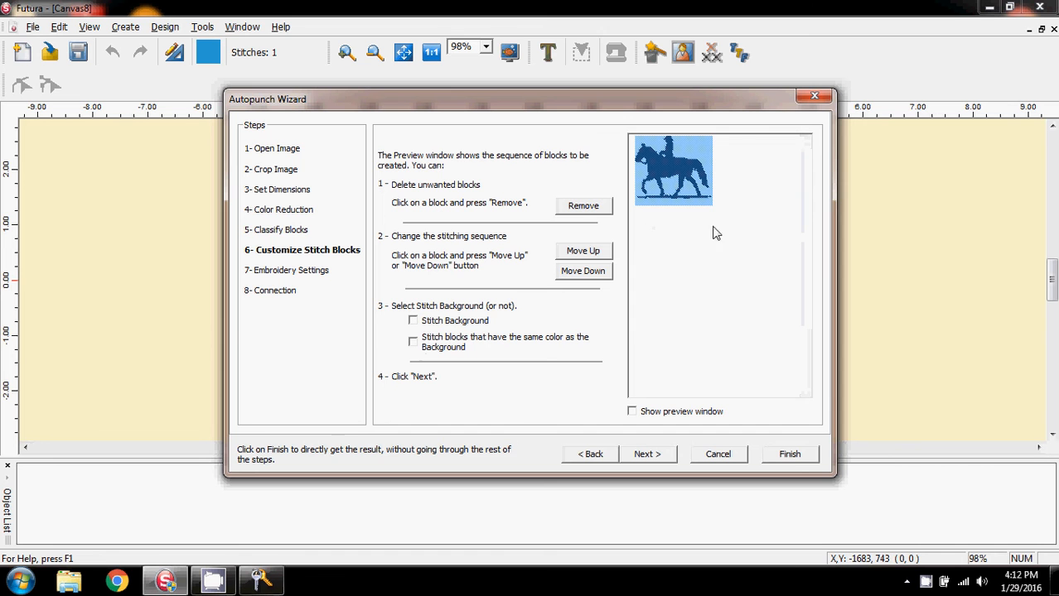
pyautogui.click(632, 412)
pyautogui.click(645, 455)
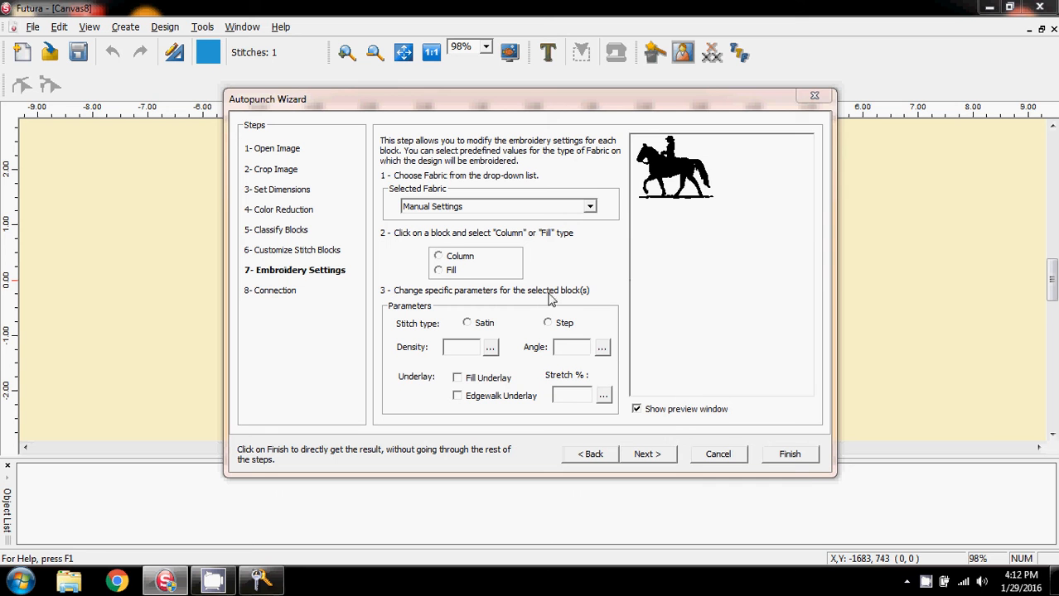
# - Set the horse block's fill density to 3 and enable both fill underlay and edgewalk underlay
pyautogui.click(679, 183)
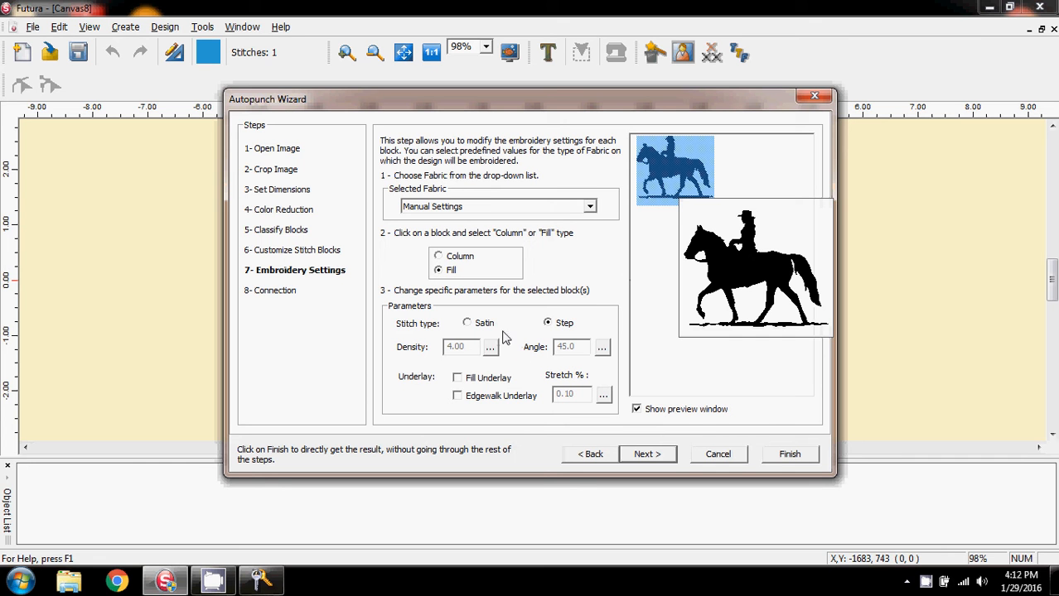
pyautogui.click(490, 349)
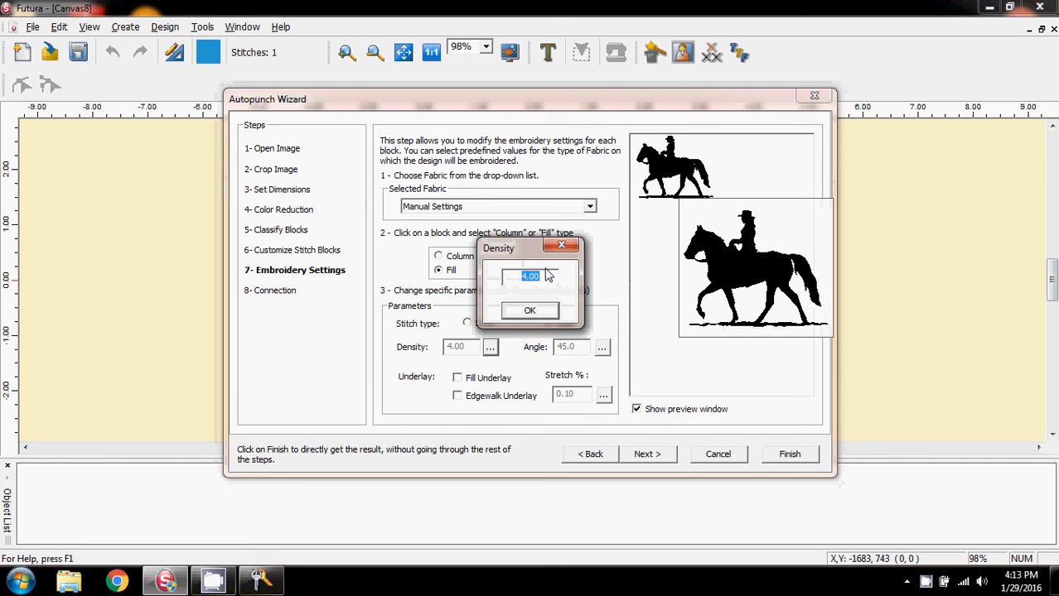
pyautogui.write('3')
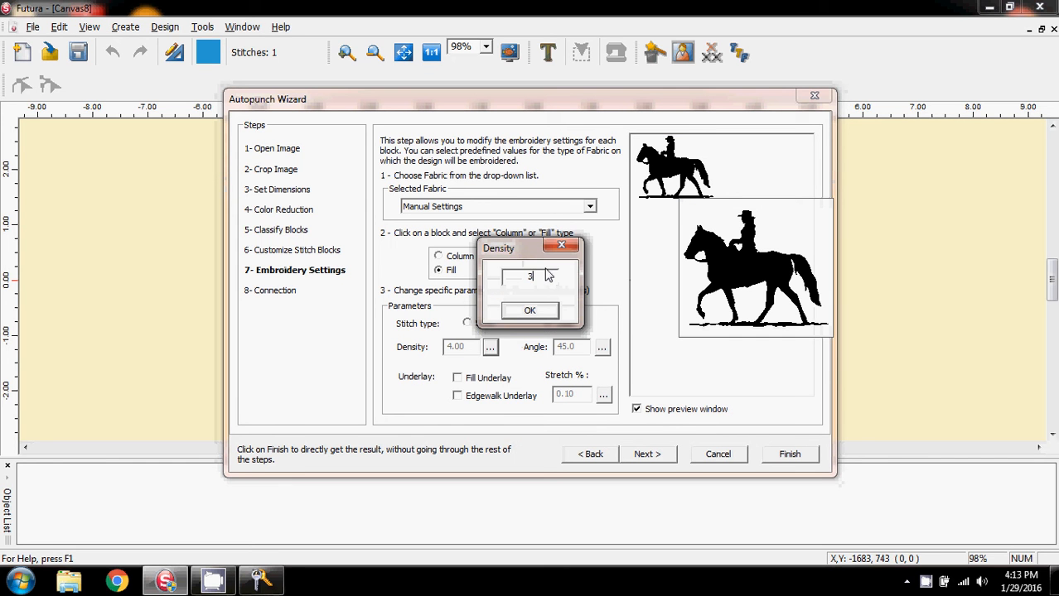
pyautogui.click(533, 311)
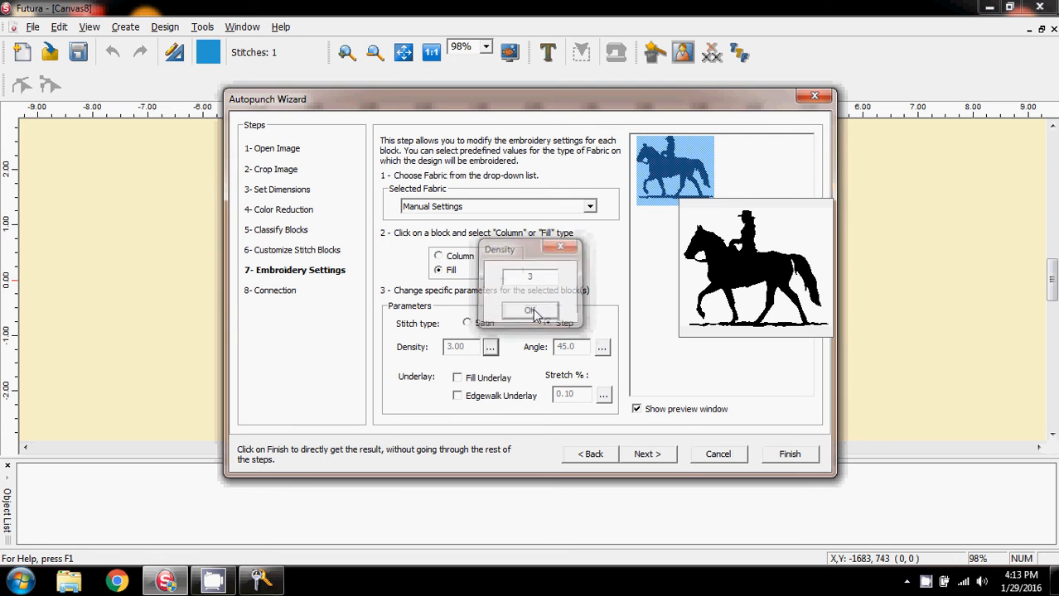
pyautogui.click(458, 397)
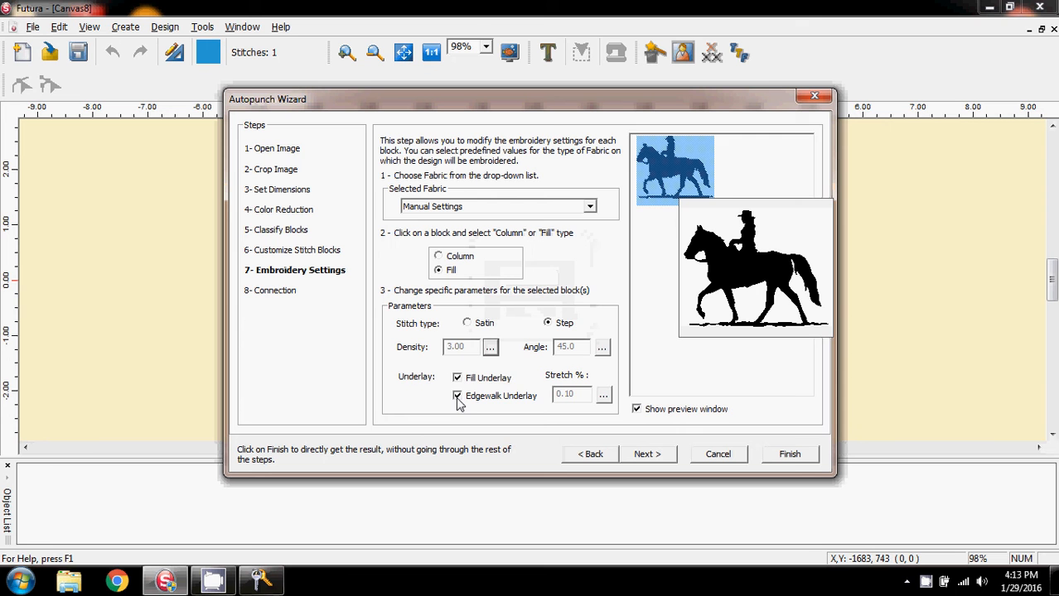
# - Choose a running stitch for the connection between blocks and finish the Autopunch conversion
pyautogui.click(647, 455)
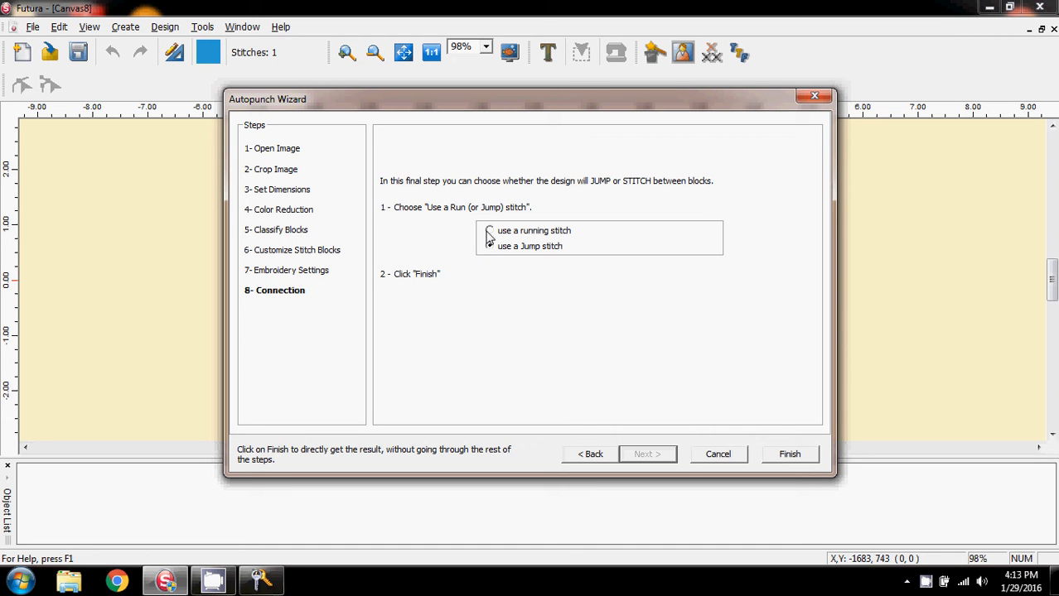
pyautogui.click(489, 232)
pyautogui.click(791, 456)
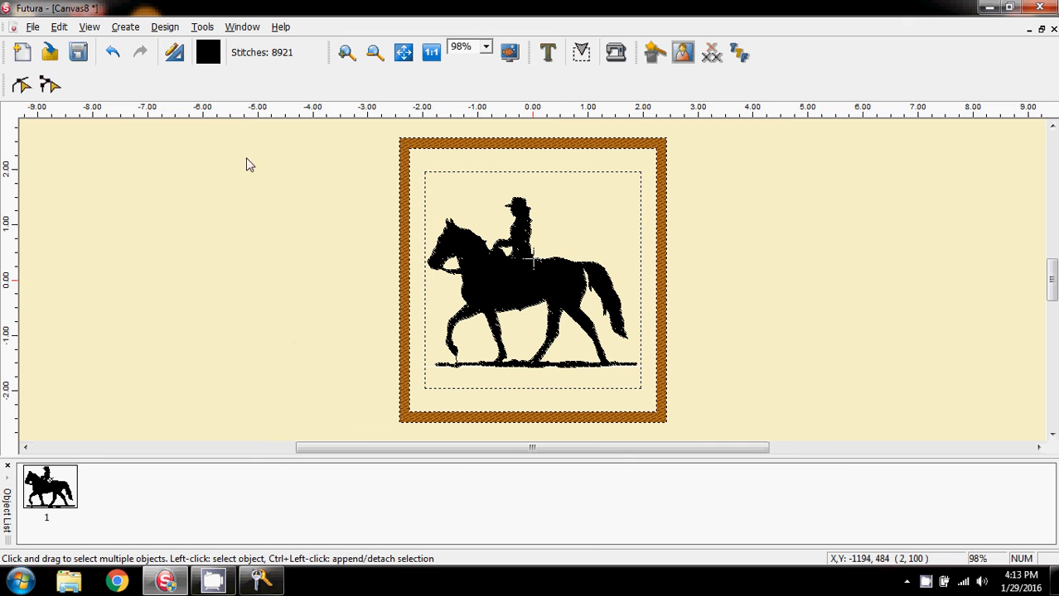
# - Switch to the realistic stitch display and inspect the horse and rider stitching at 300% zoom
pyautogui.click(89, 27)
pyautogui.click(99, 40)
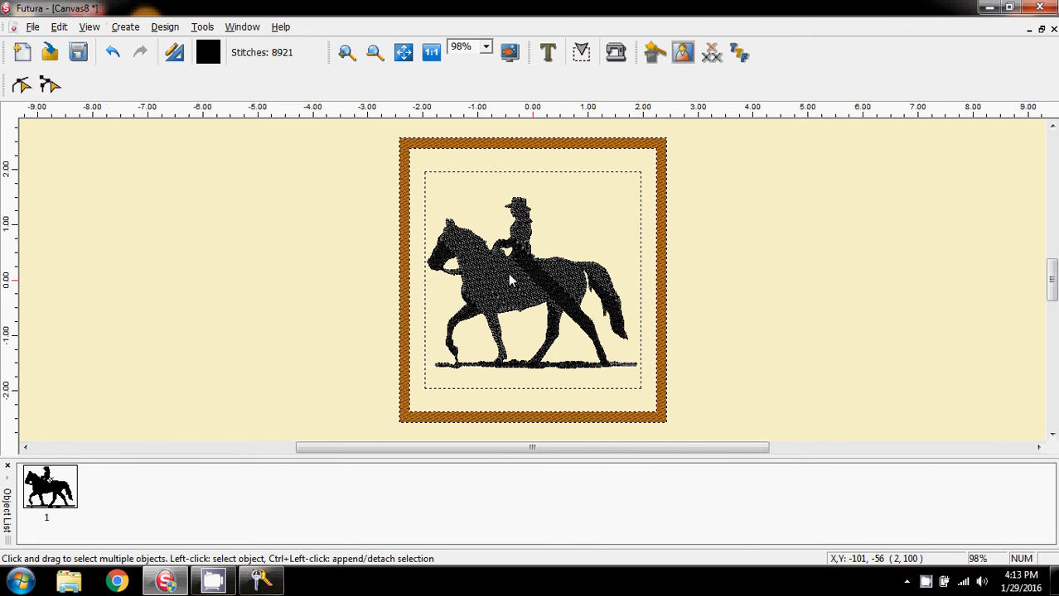
pyautogui.click(487, 50)
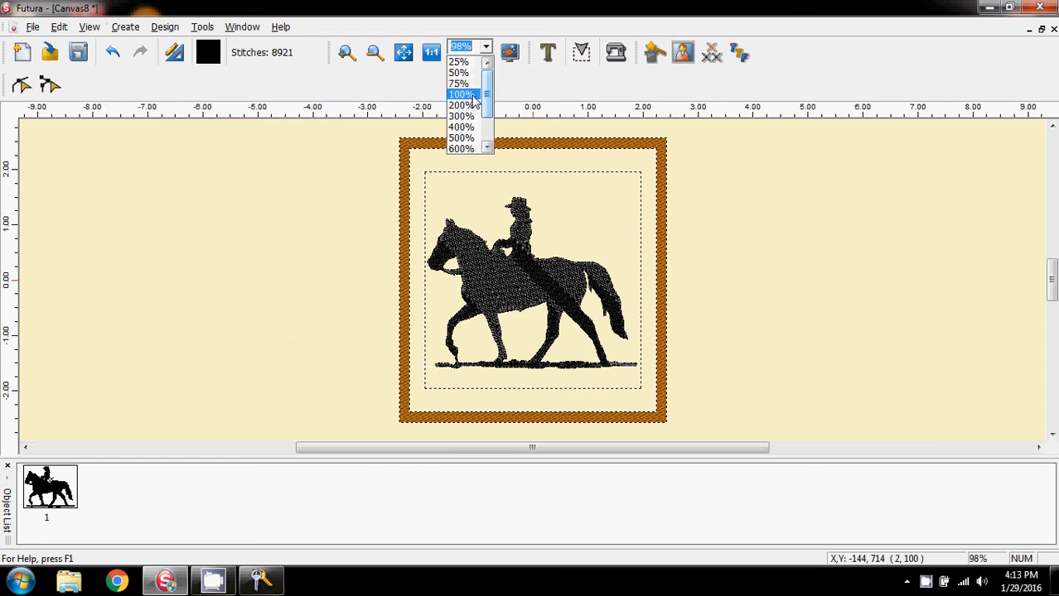
pyautogui.click(462, 116)
pyautogui.scroll(3, 401, 280)
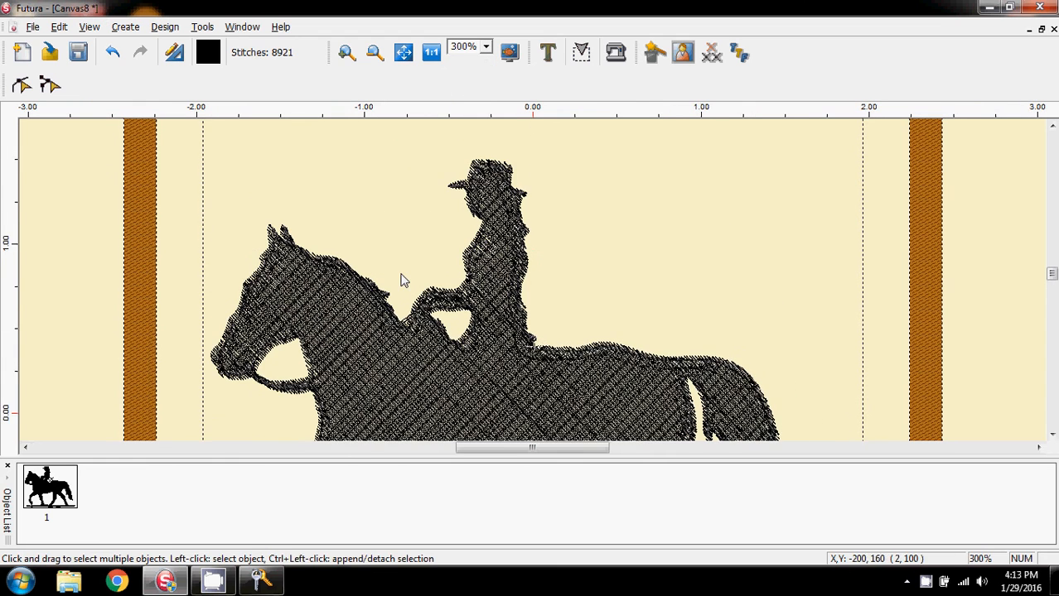
pyautogui.scroll(-2, 401, 280)
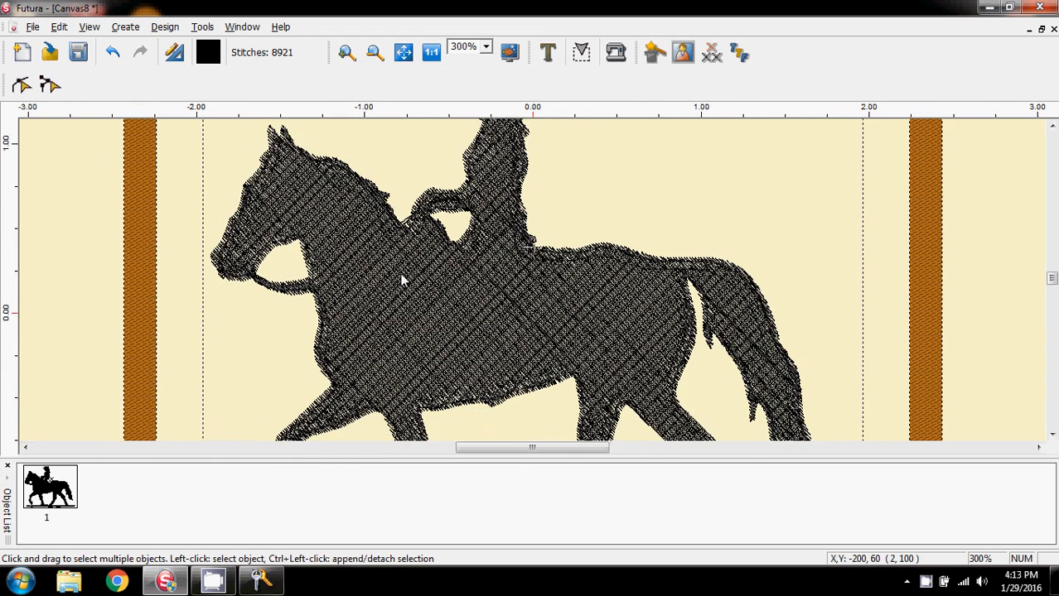
pyautogui.scroll(-2, 401, 280)
pyautogui.scroll(2, 401, 280)
pyautogui.scroll(1, 401, 280)
pyautogui.scroll(1, 401, 280)
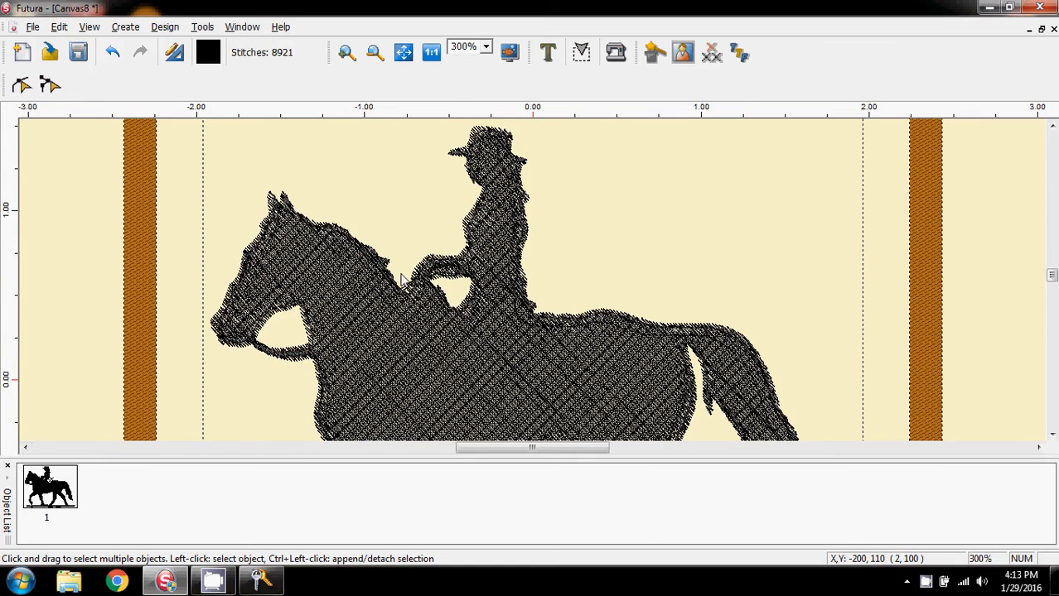
pyautogui.scroll(-8, 401, 280)
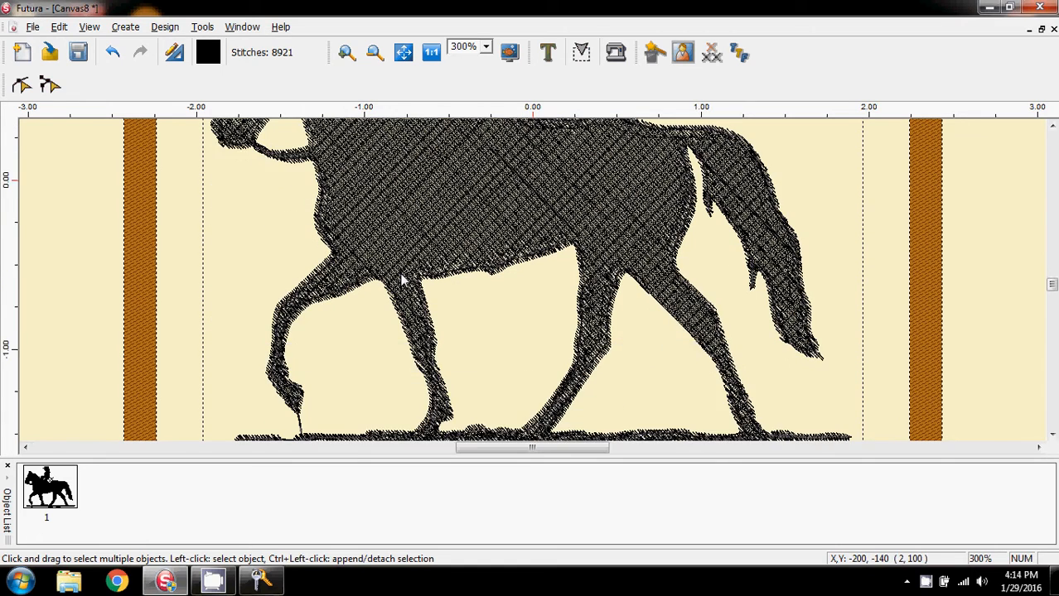
pyautogui.scroll(7, 401, 280)
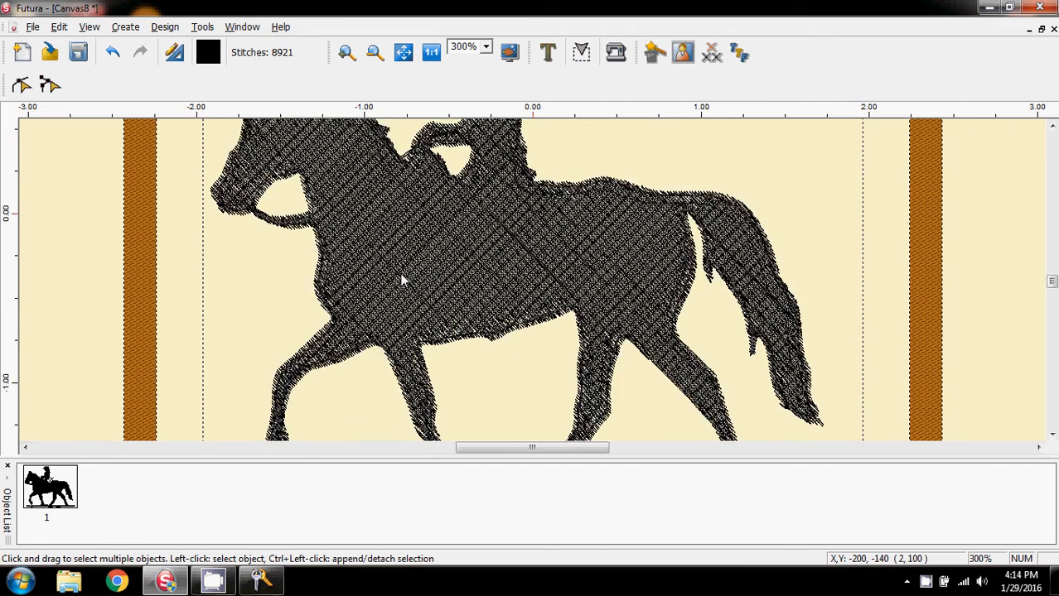
pyautogui.scroll(1, 401, 280)
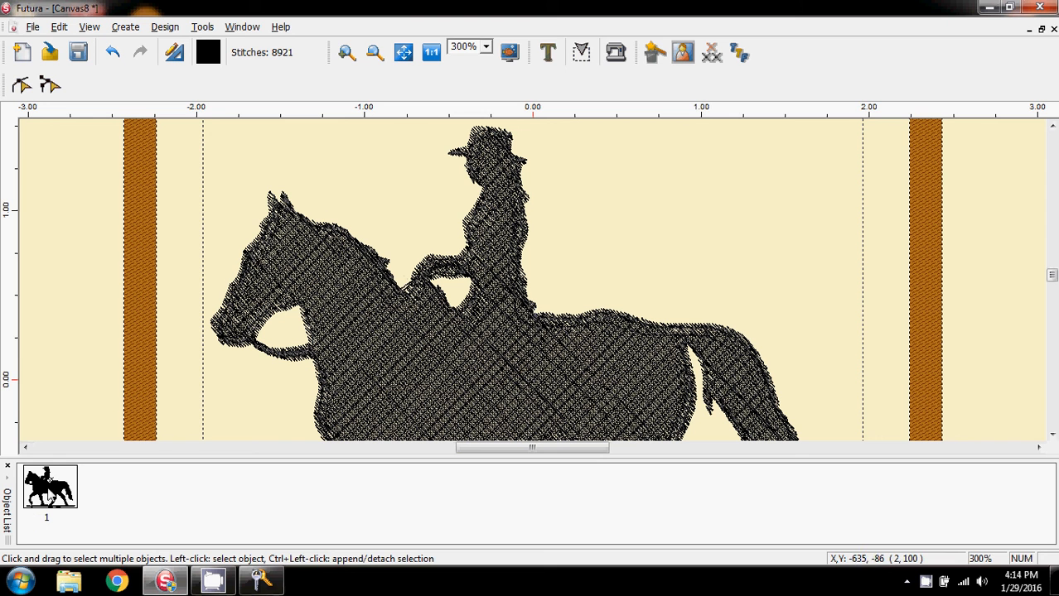
# - Add a running stitch outline to the horse design through its embroidery settings and apply it
pyautogui.click(396, 393)
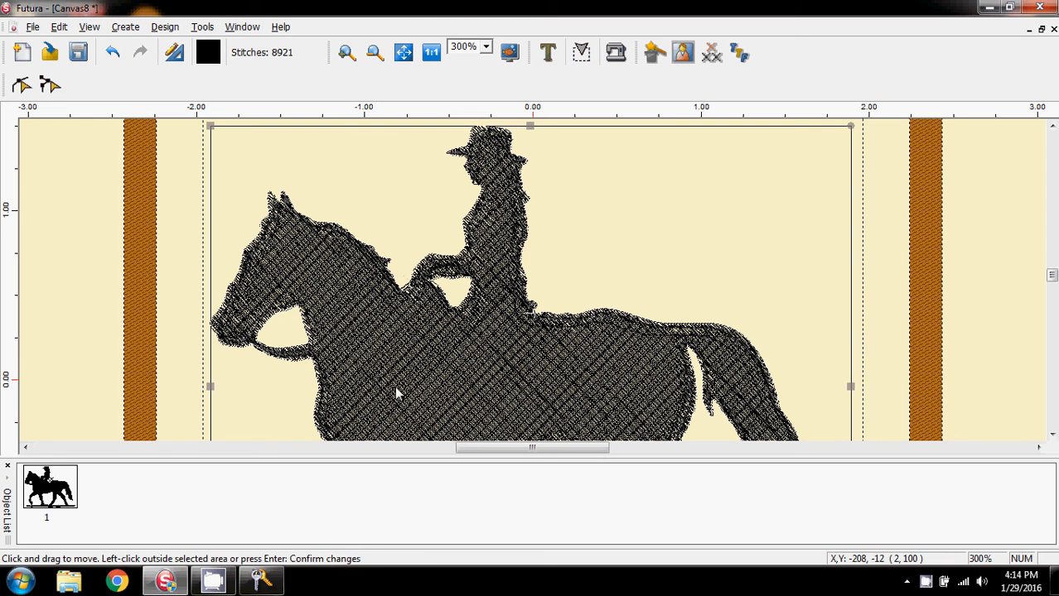
pyautogui.click(21, 85)
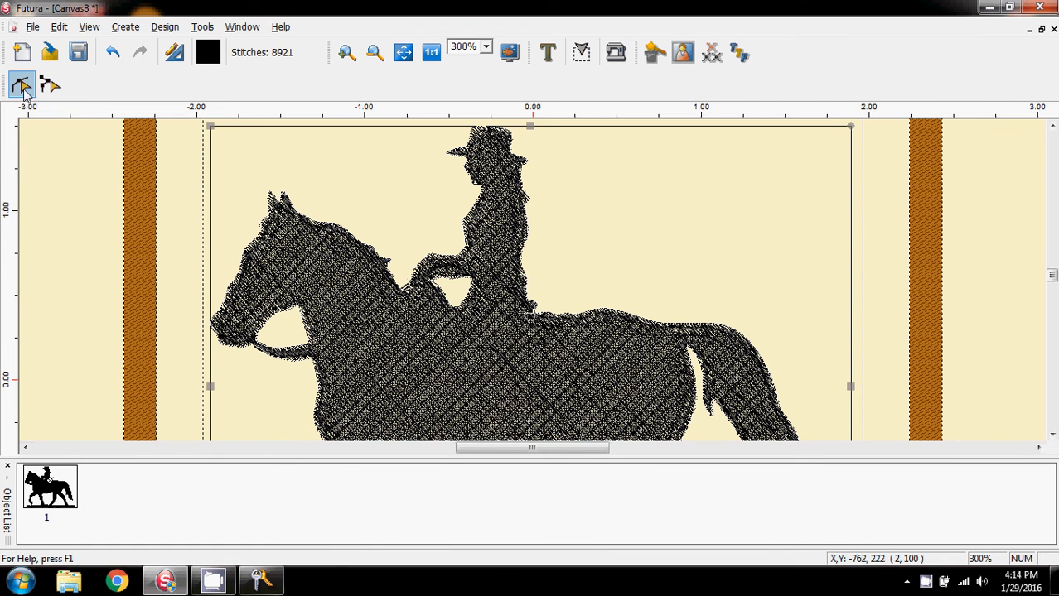
pyautogui.click(163, 33)
pyautogui.click(193, 188)
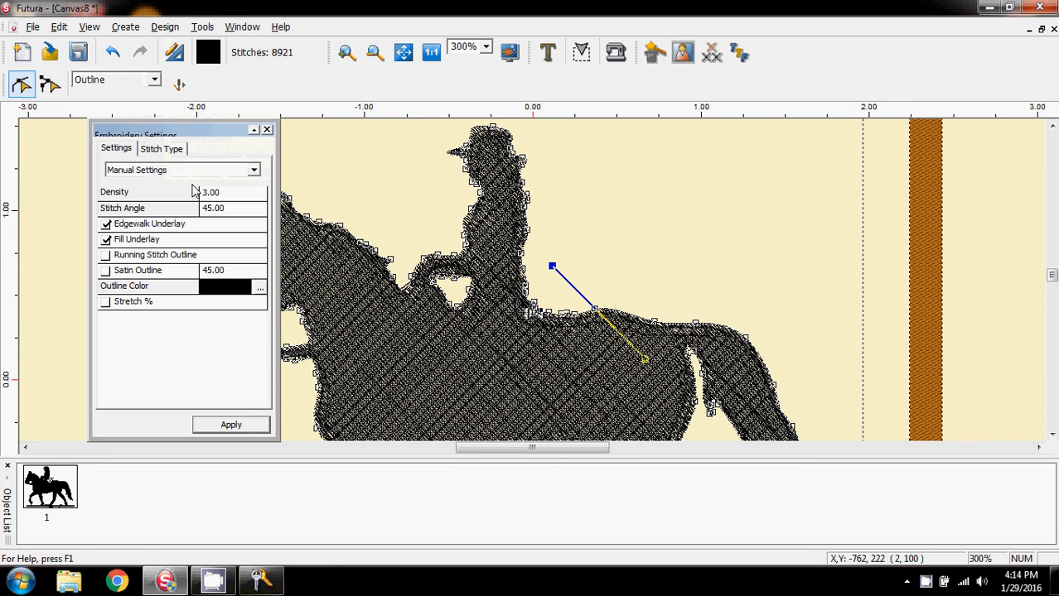
pyautogui.moveTo(197, 135); pyautogui.dragTo(166, 140)
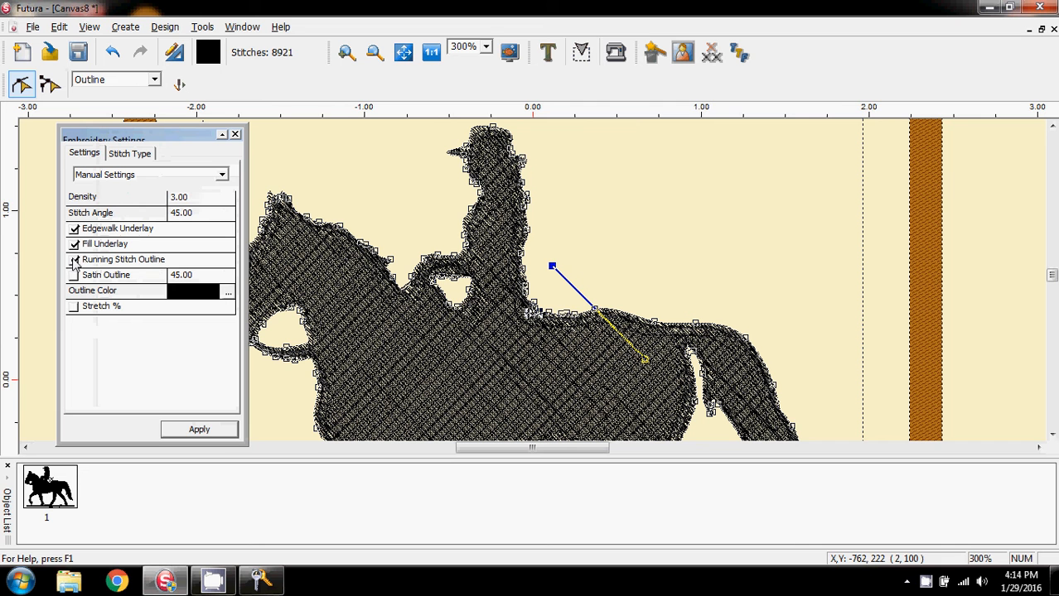
pyautogui.click(202, 430)
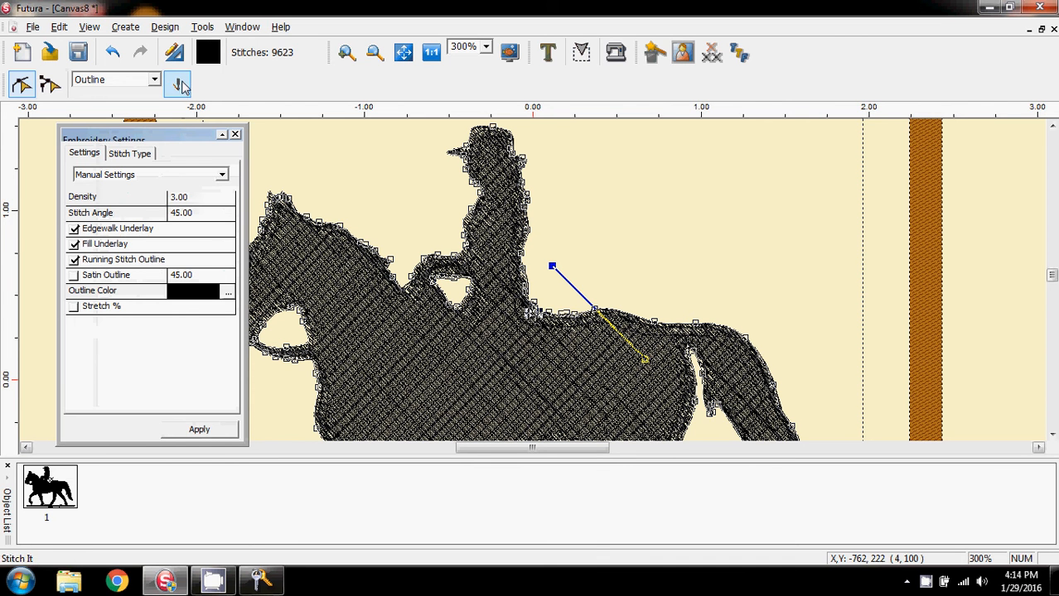
# - Regenerate the horse's stitches with the applied settings, close the embroidery settings and leave outline editing
pyautogui.click(181, 83)
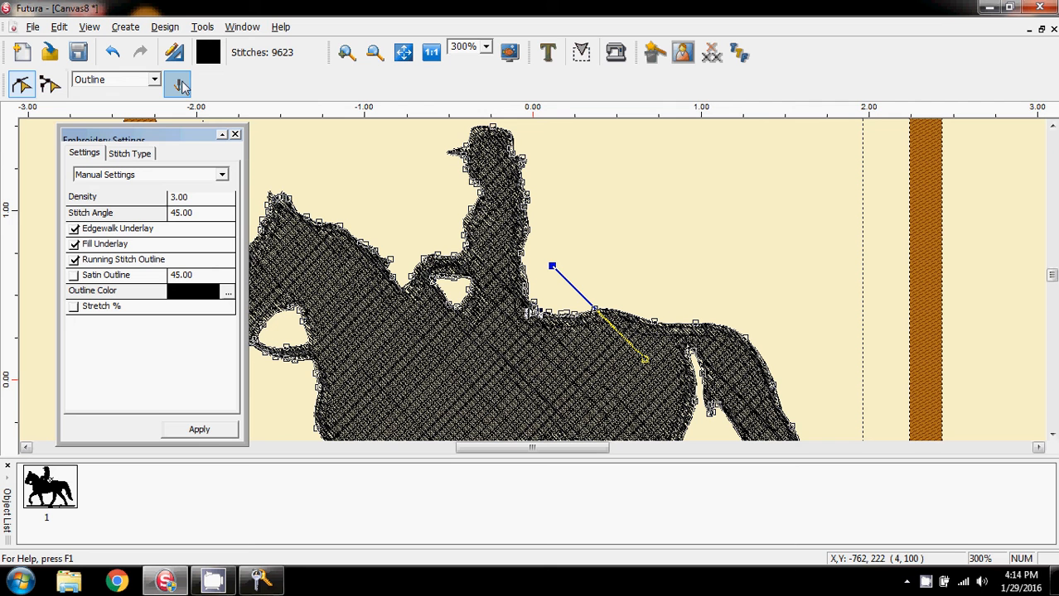
pyautogui.click(235, 135)
pyautogui.press('Escape')
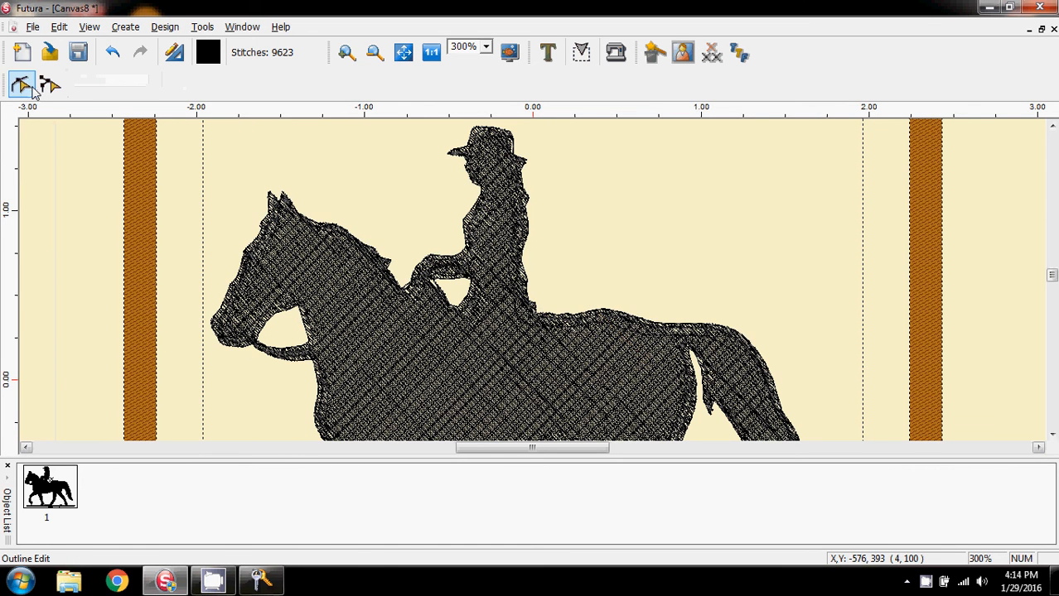
# - Inspect the outlined horse and rider stitching from the hat to the ground line, ending at actual size
pyautogui.scroll(-3, 461, 368)
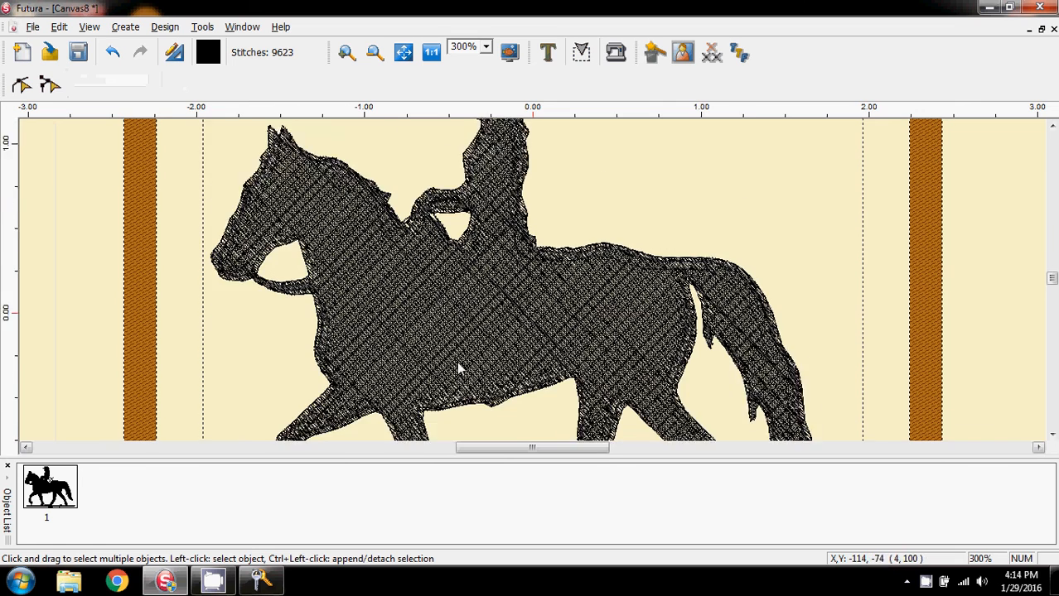
pyautogui.scroll(-2, 461, 369)
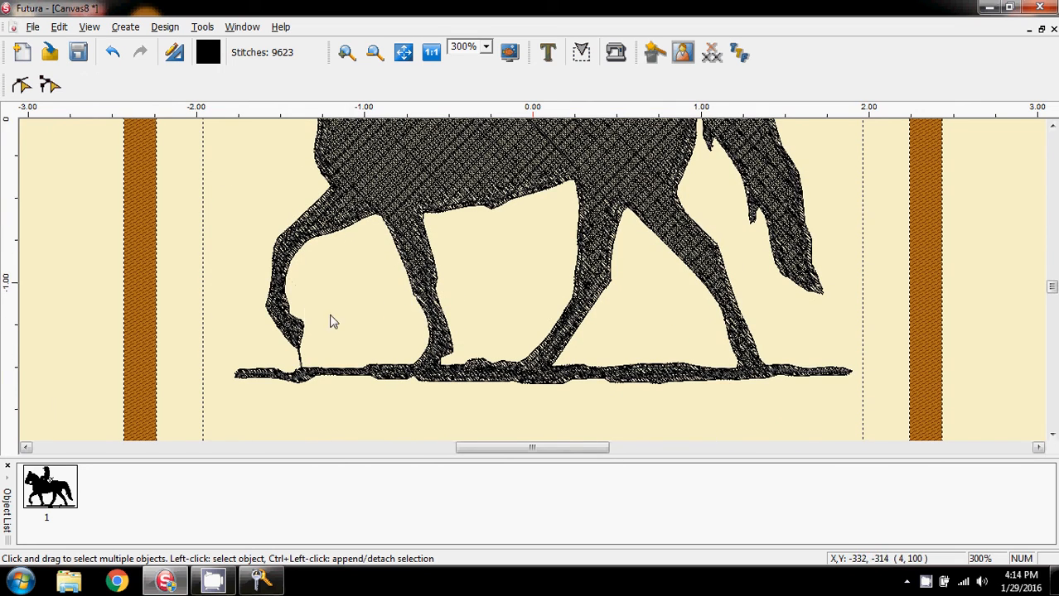
pyautogui.scroll(2, 354, 273)
pyautogui.scroll(5, 355, 273)
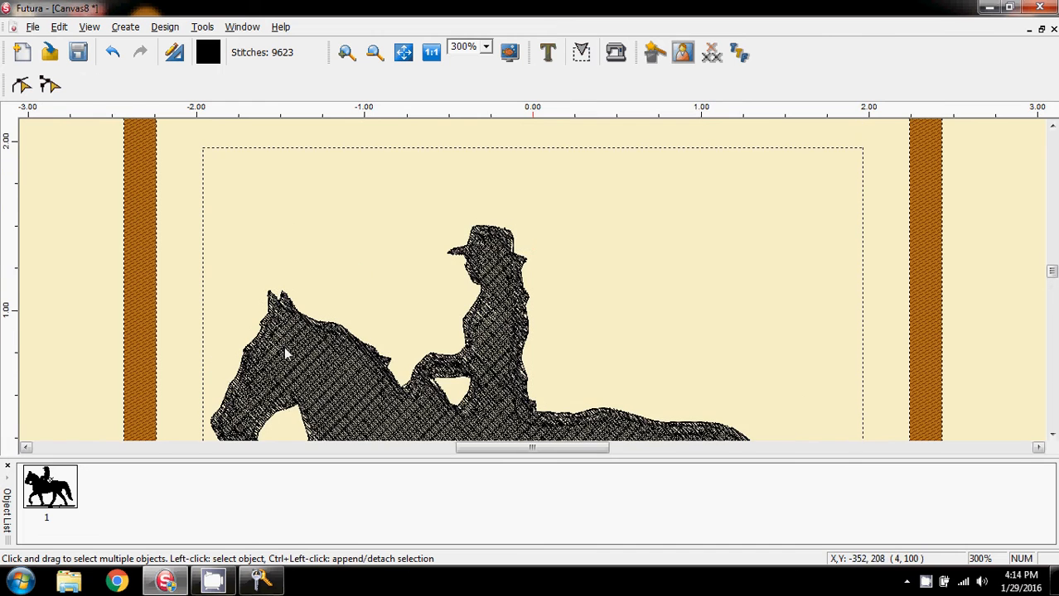
pyautogui.scroll(-5, 498, 246)
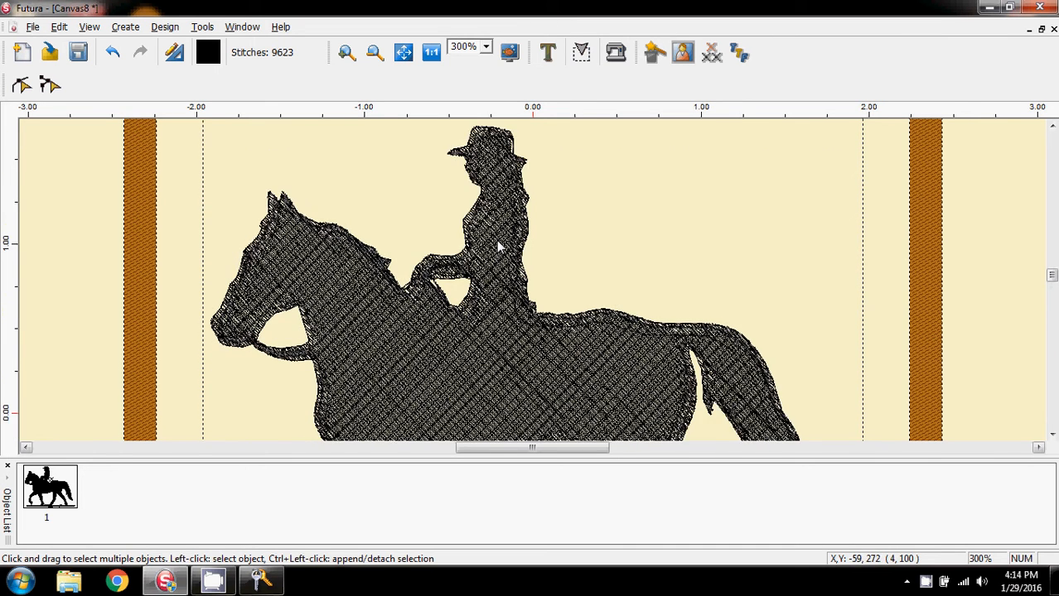
pyautogui.scroll(-1, 497, 246)
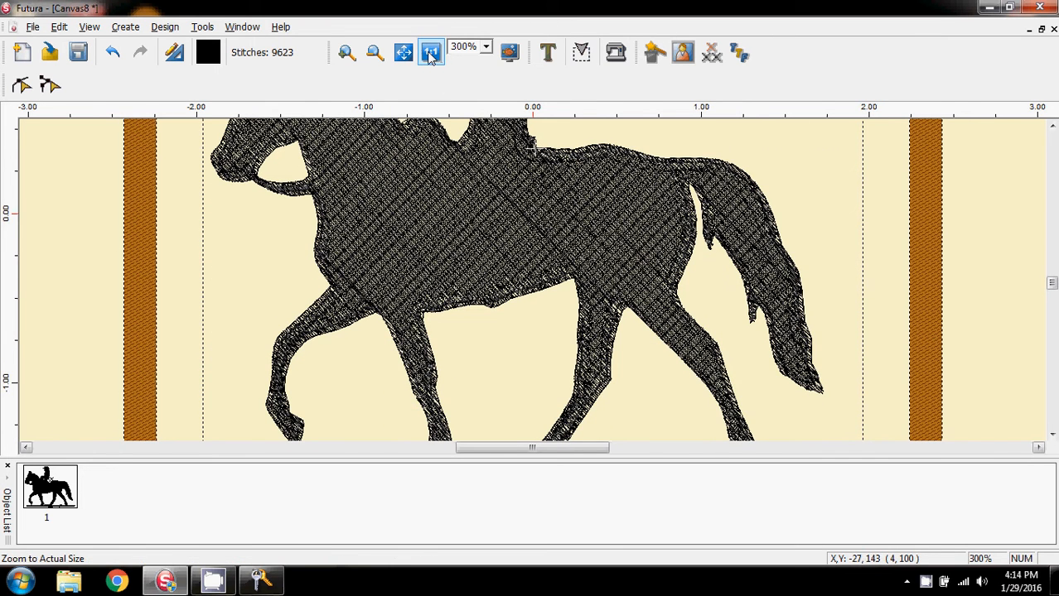
pyautogui.click(430, 52)
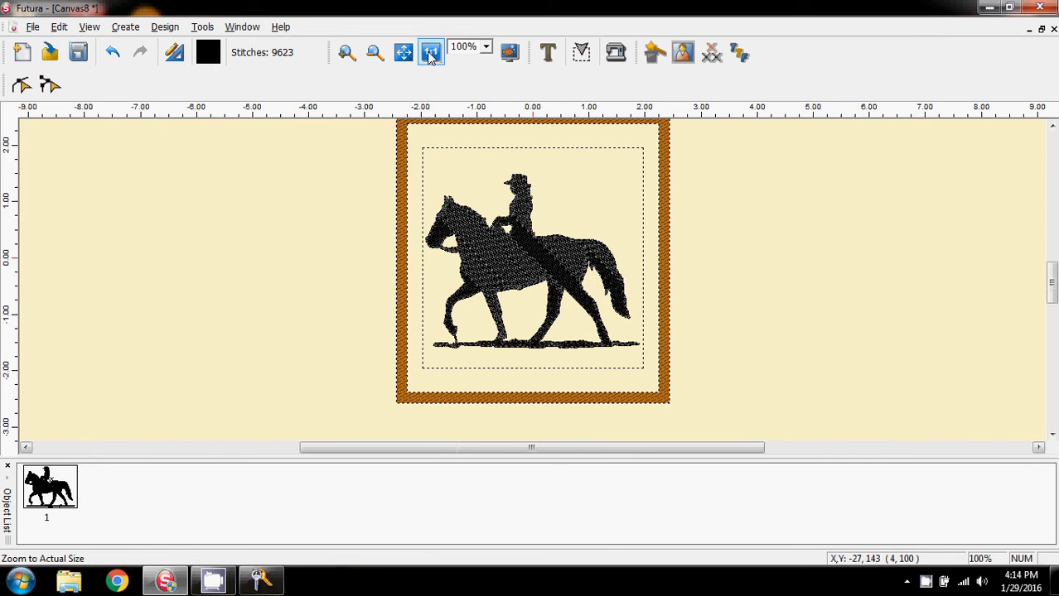
# - Move the horse design up toward the upper edge of the hoop's sewing area to free space below it
pyautogui.click(499, 268)
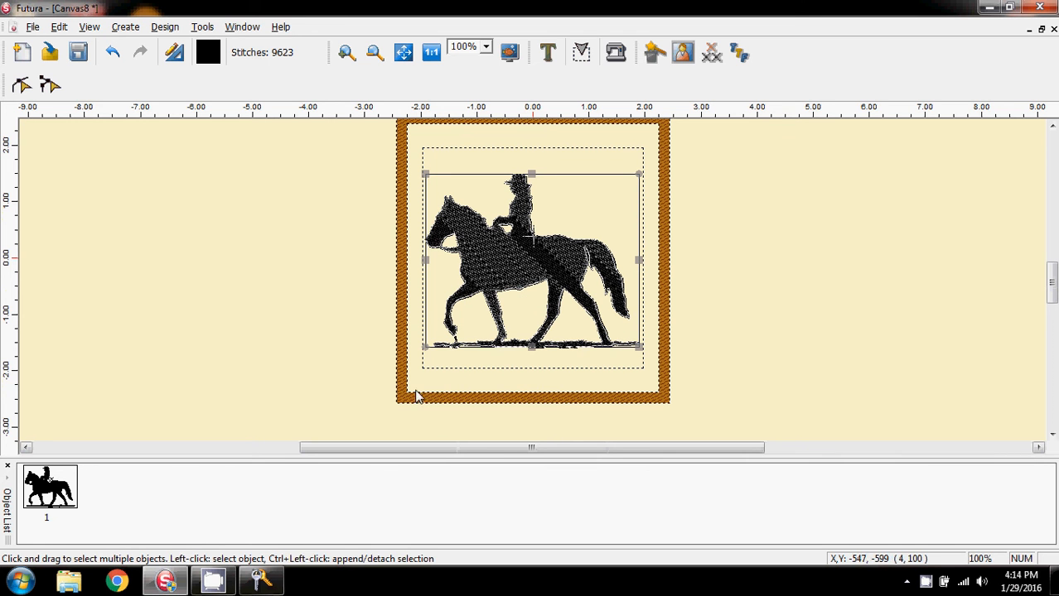
pyautogui.moveTo(520, 291); pyautogui.dragTo(520, 267)
pyautogui.click(732, 264)
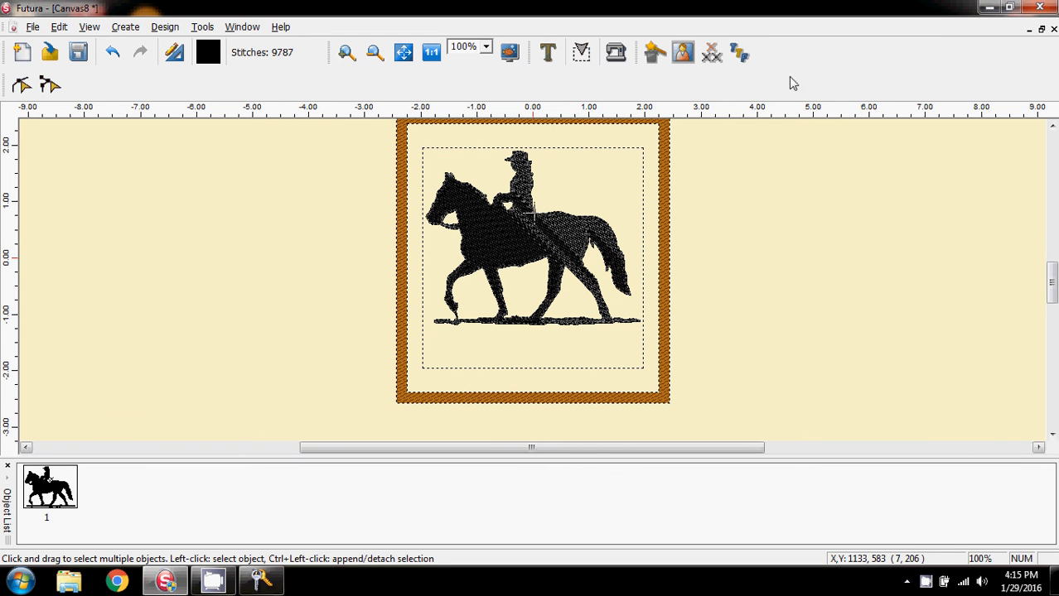
# - Start the HyperFont Wizard and enter COWBOY LIFE as the lettering text
pyautogui.click(739, 53)
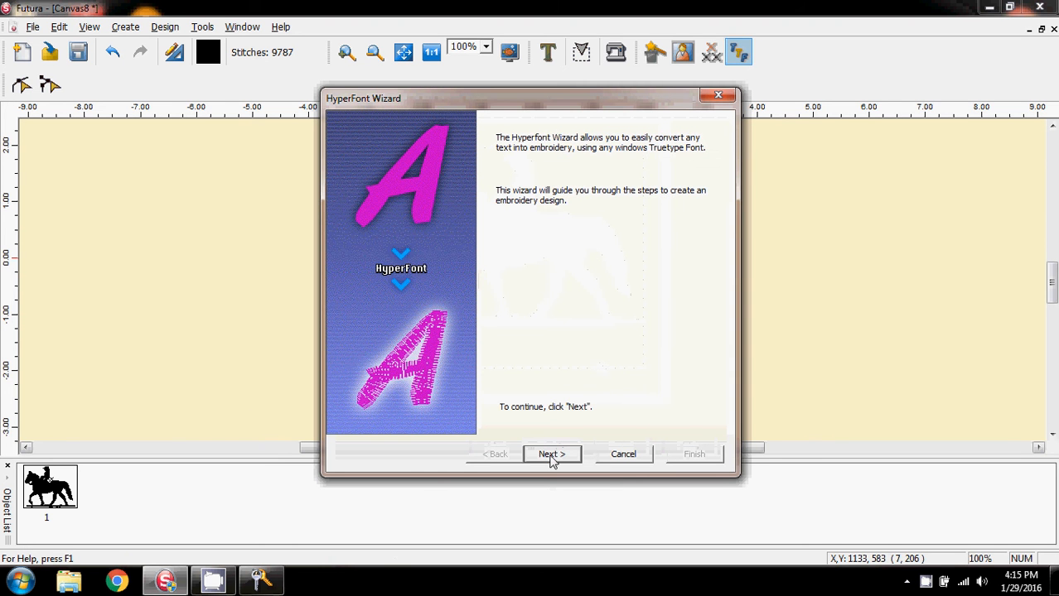
pyautogui.click(552, 460)
pyautogui.click(548, 239)
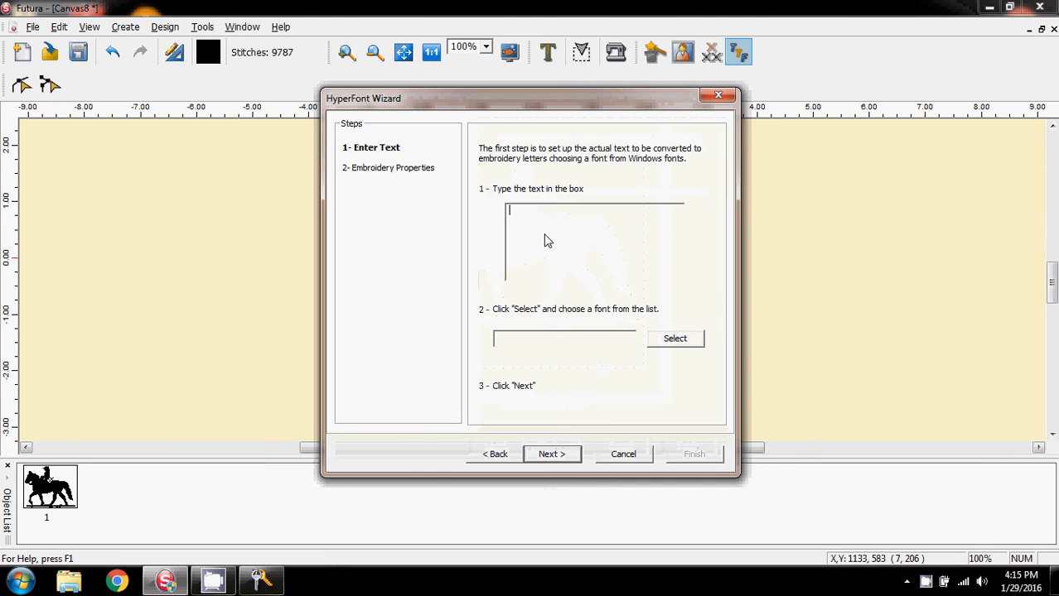
pyautogui.write('COWBOY LIFE')
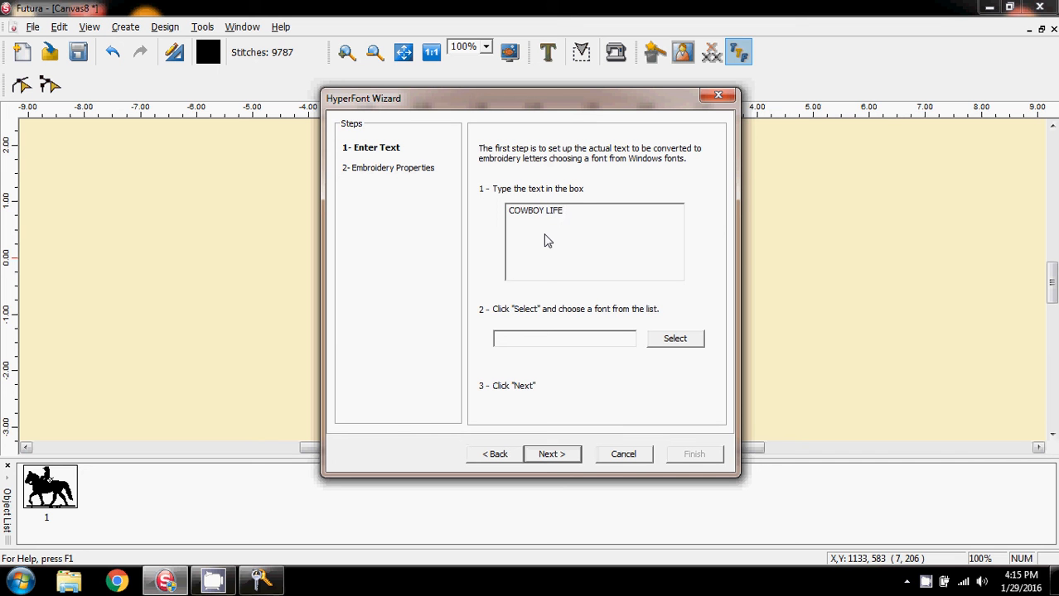
# - Set the lettering font to Western in the Normal style and finish the wizard with fill stitch
pyautogui.click(676, 339)
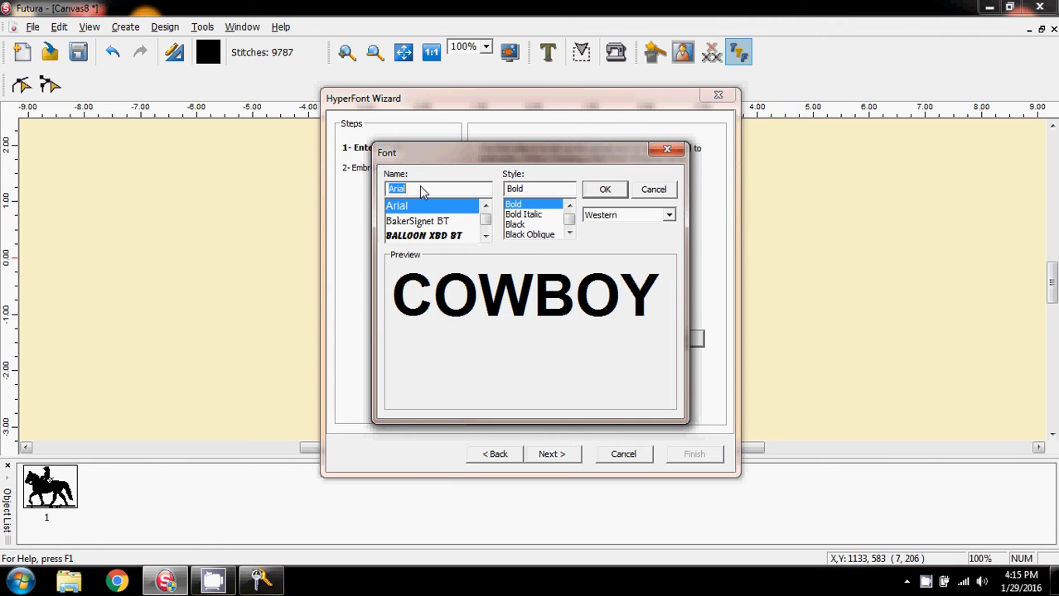
pyautogui.write('WEST')
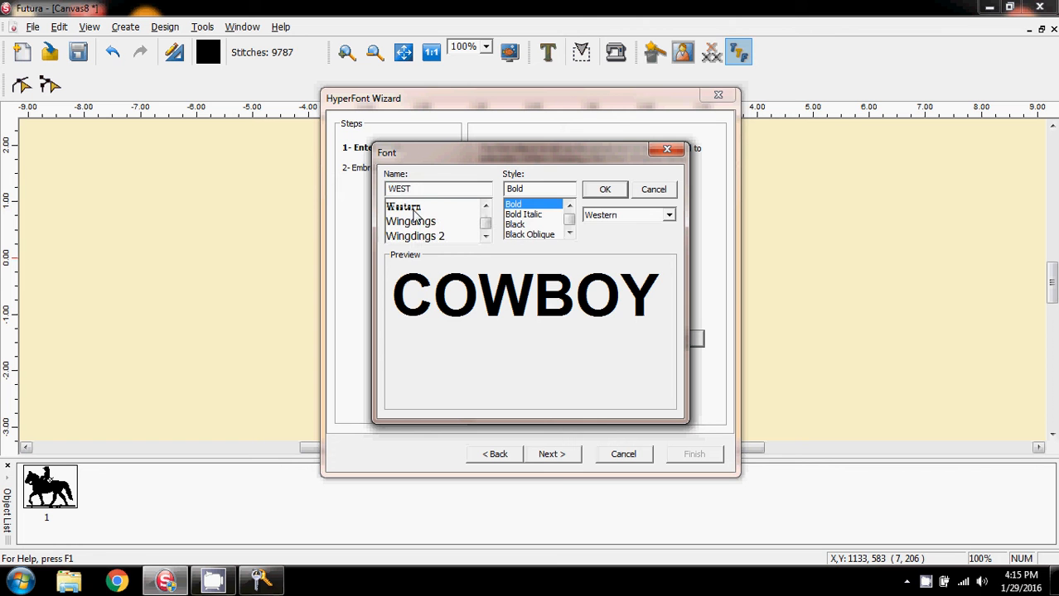
pyautogui.click(413, 208)
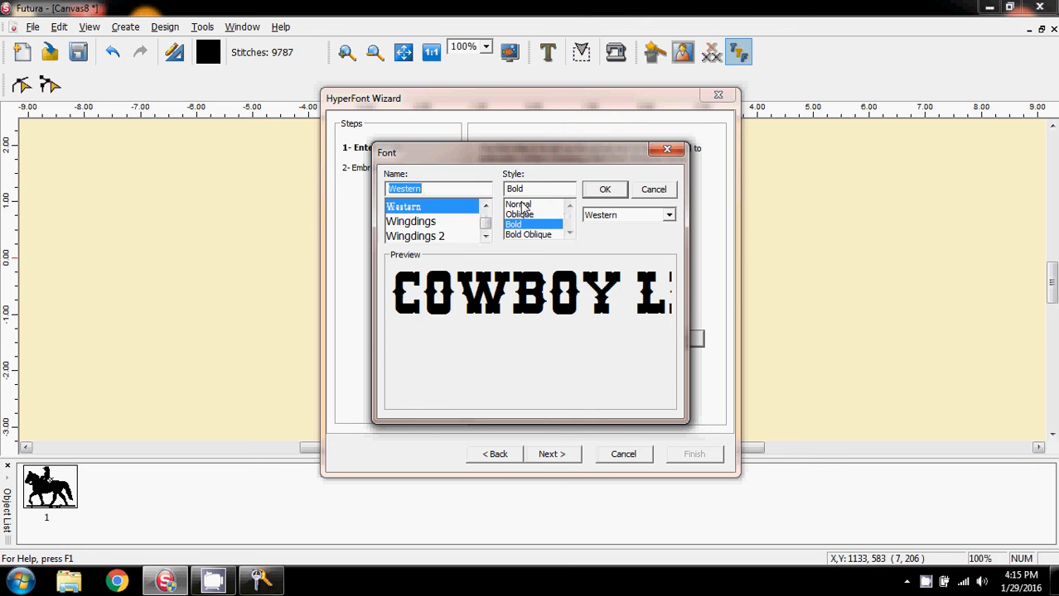
pyautogui.click(521, 204)
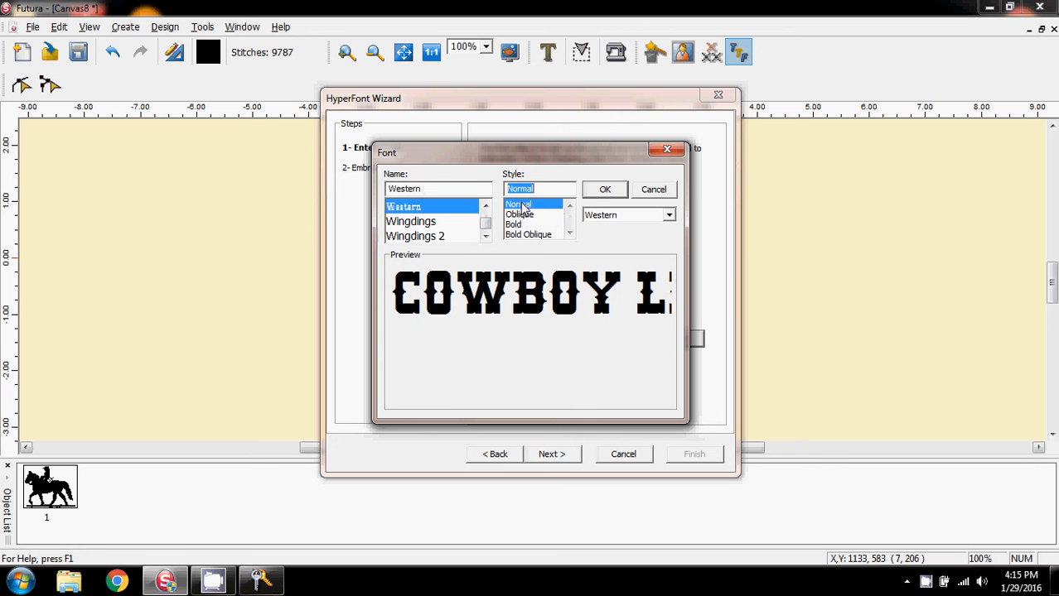
pyautogui.click(604, 189)
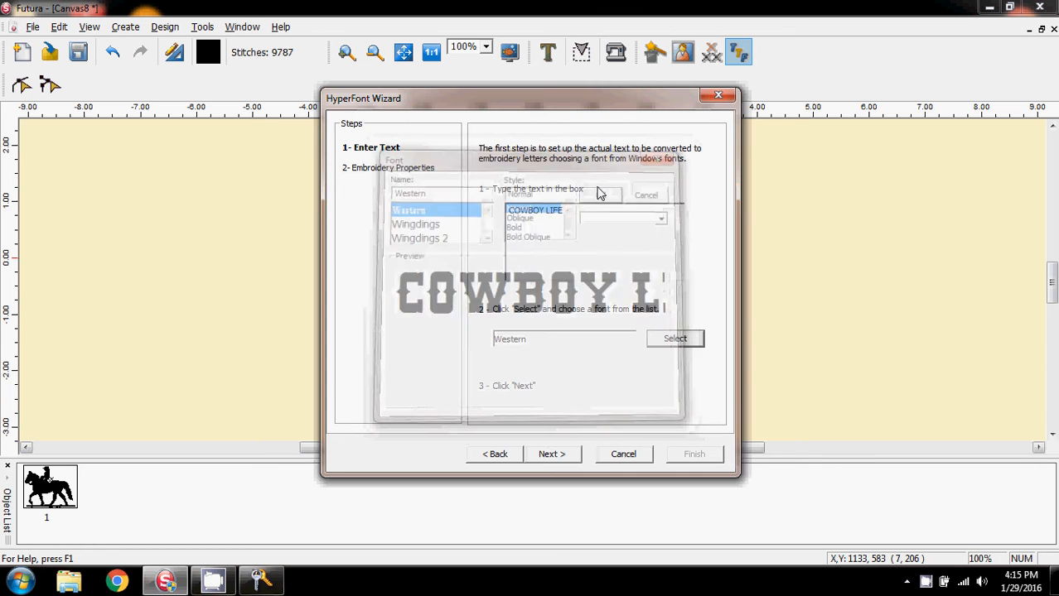
pyautogui.click(552, 458)
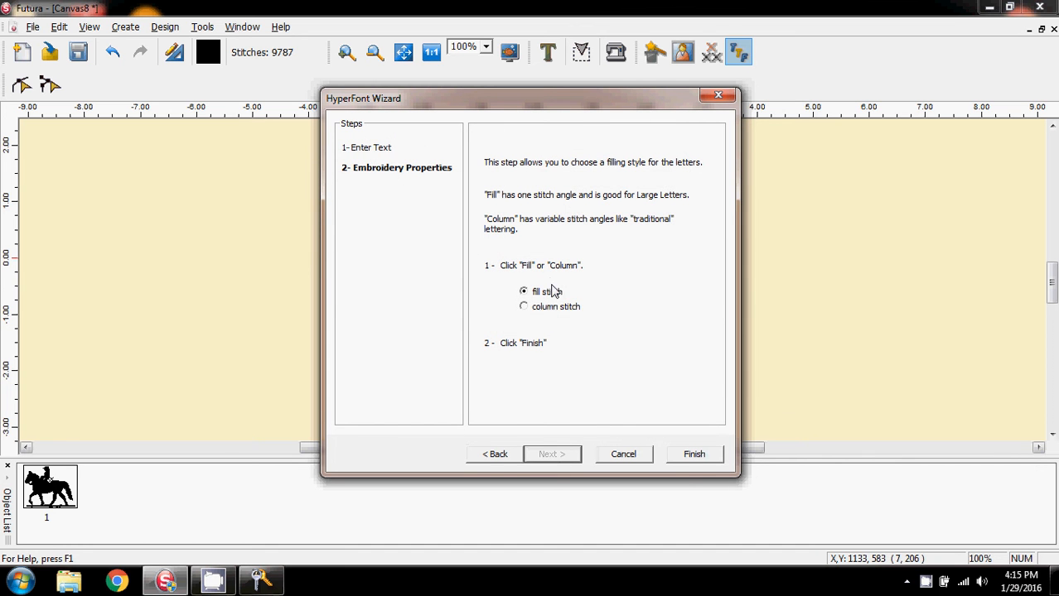
pyautogui.click(694, 459)
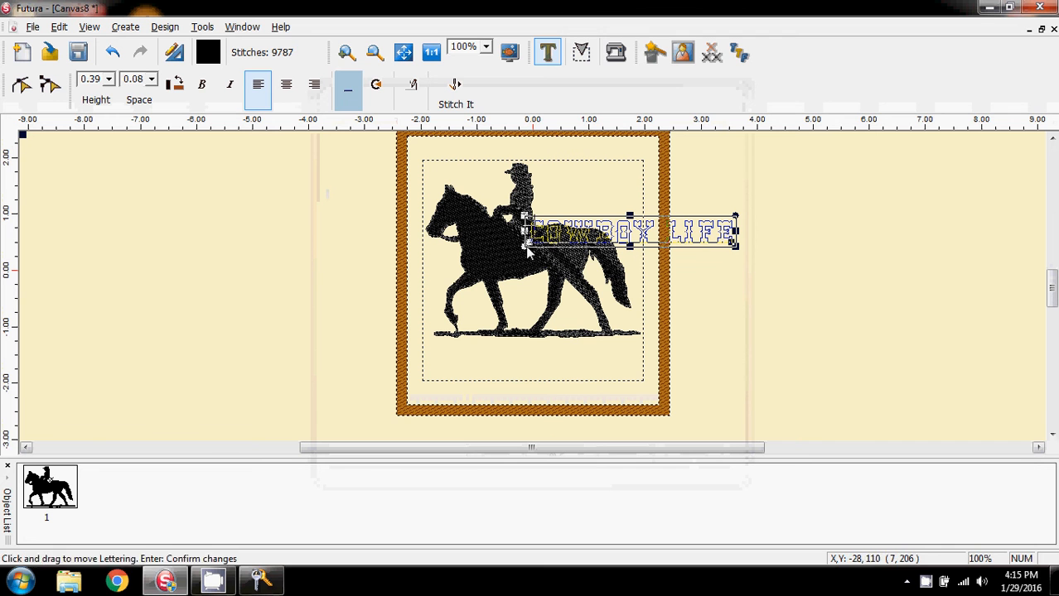
# - Place the COWBOY LIFE lettering beneath the horse's ground line within the hoop area and generate its stitches
pyautogui.moveTo(588, 231); pyautogui.dragTo(488, 361)
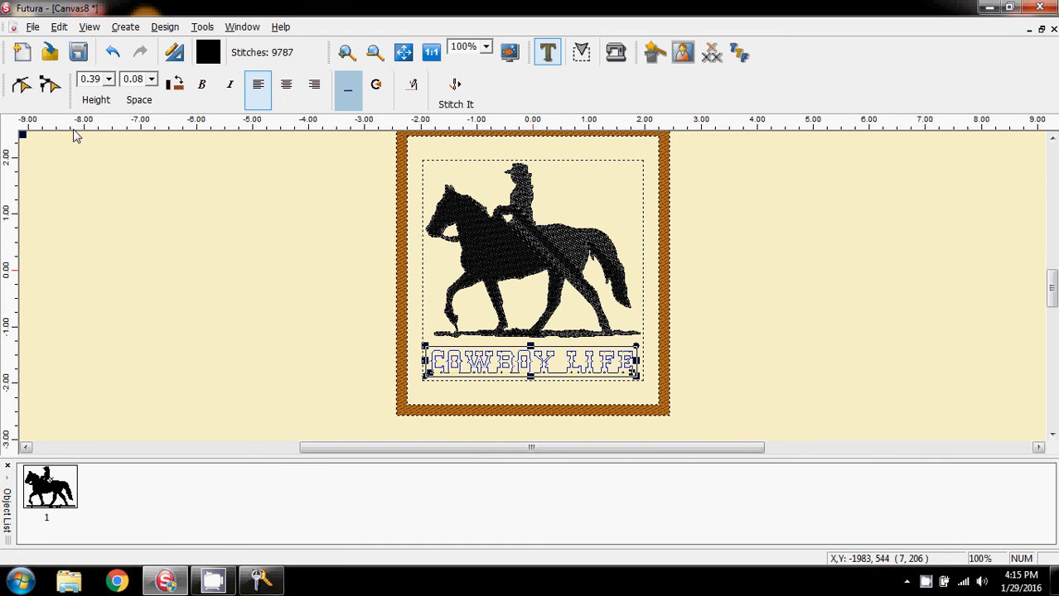
pyautogui.click(151, 79)
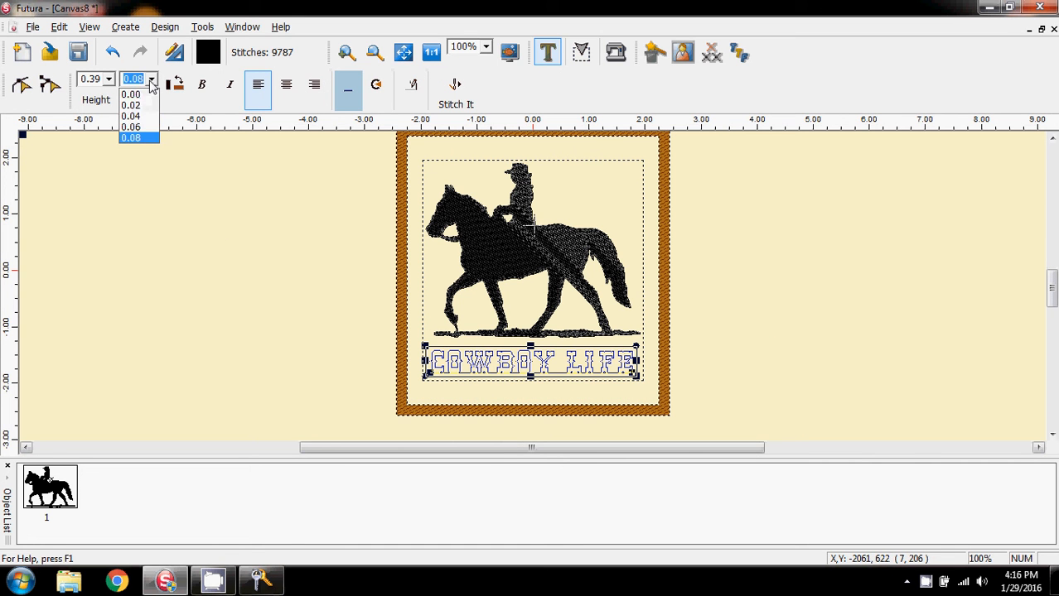
pyautogui.click(151, 82)
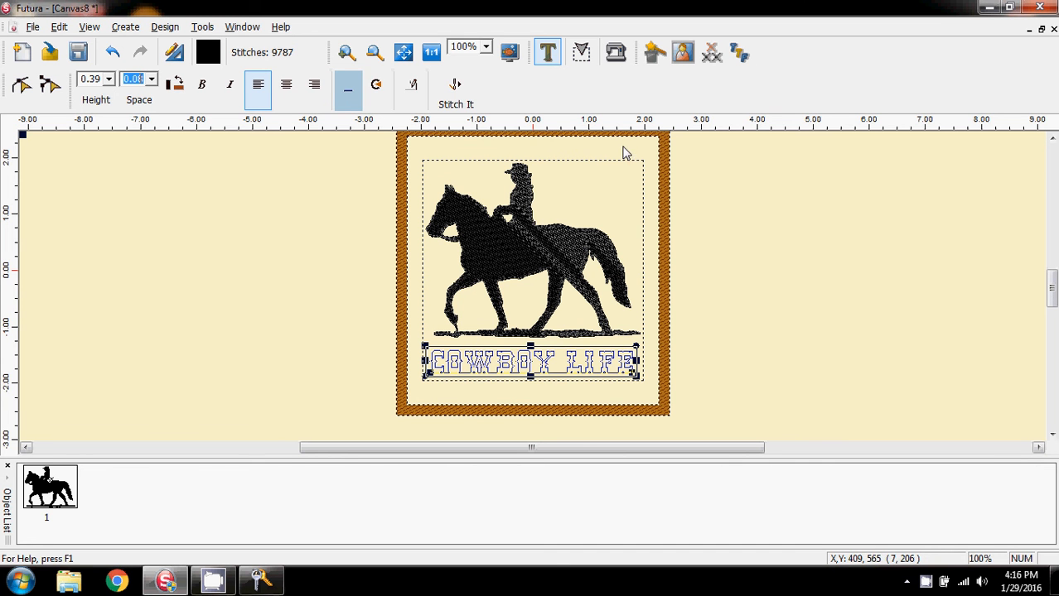
pyautogui.click(456, 91)
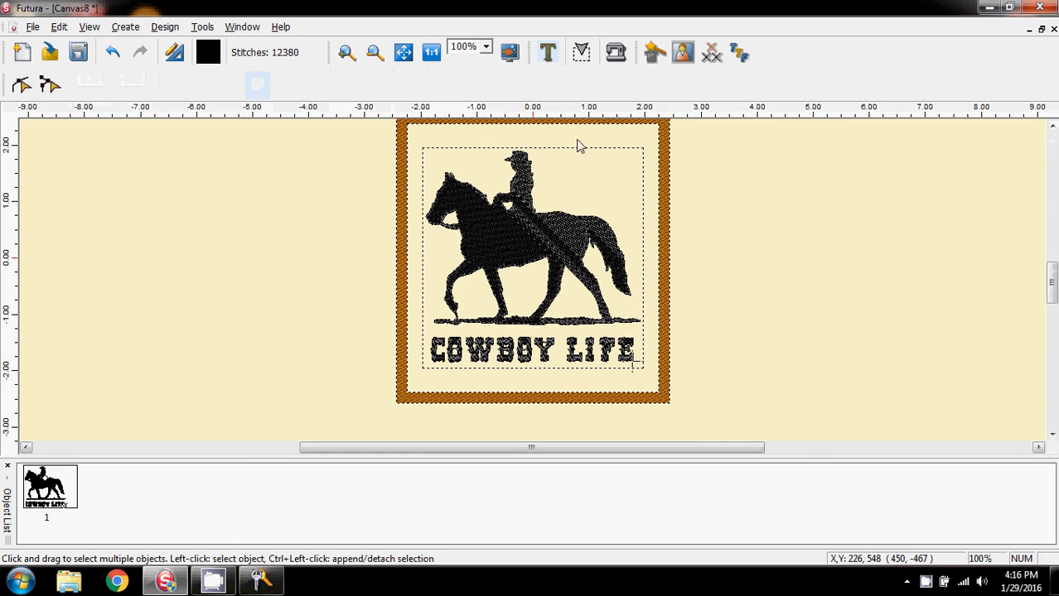
# - Check the lettering's stitching at 300% zoom and reopen the whole COWBOY LIFE text for lettering editing from its letter C
pyautogui.click(486, 46)
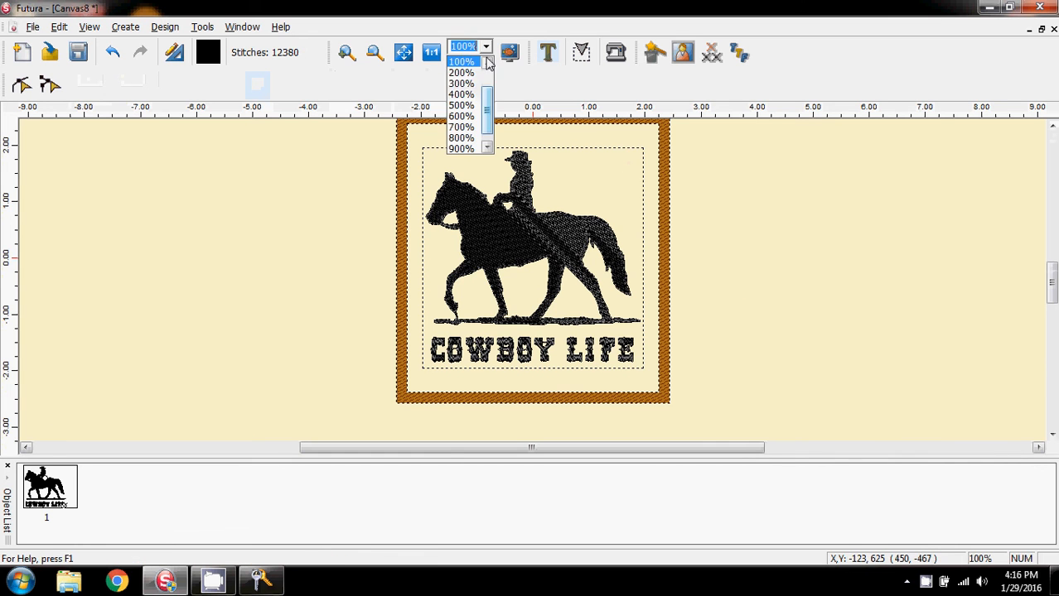
pyautogui.click(465, 81)
pyautogui.scroll(2, 468, 232)
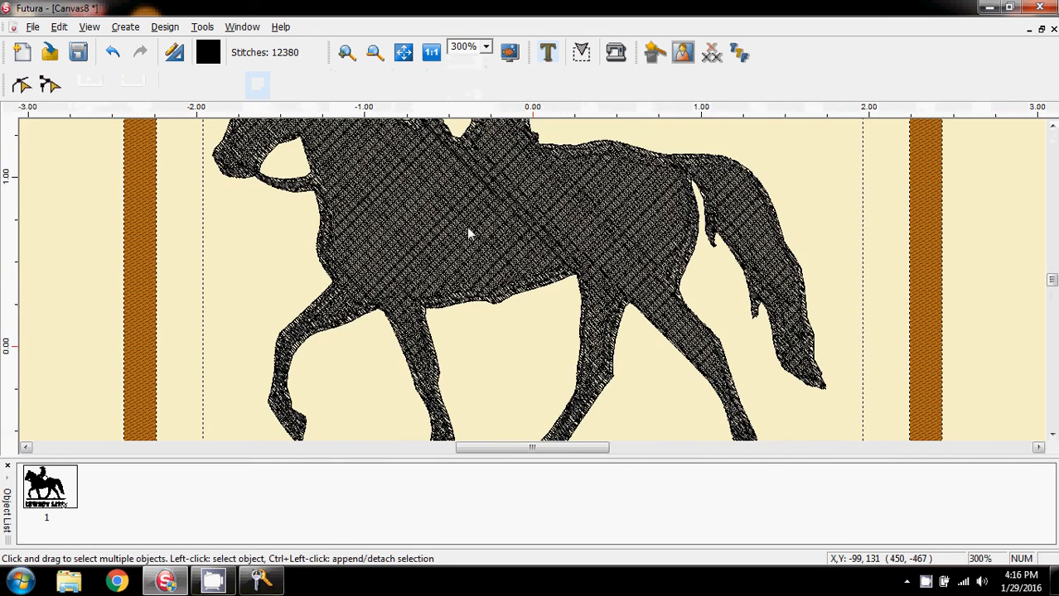
pyautogui.scroll(-7, 468, 232)
pyautogui.scroll(1, 468, 233)
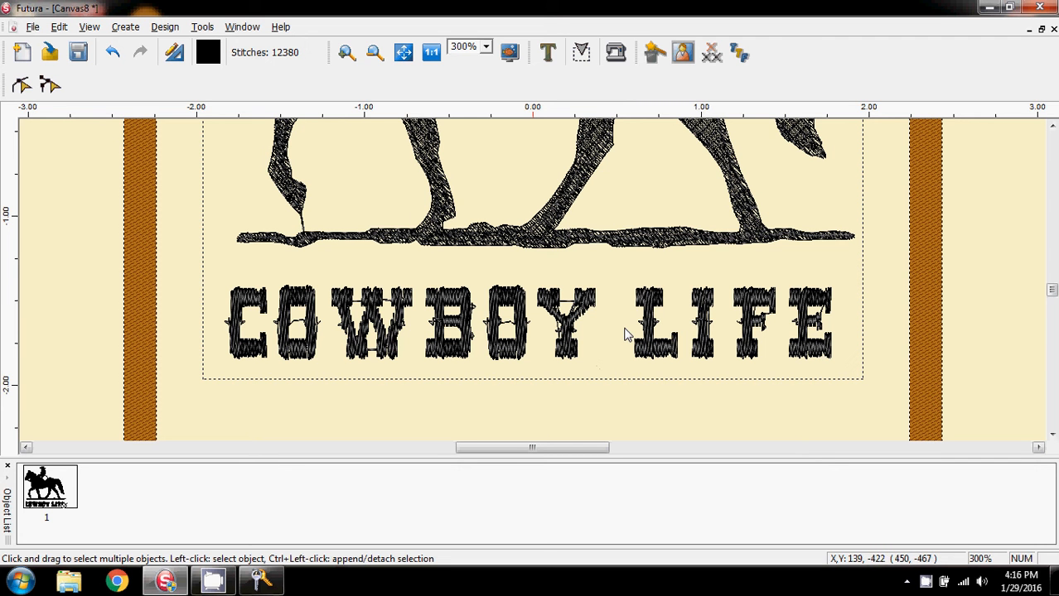
pyautogui.click(249, 356)
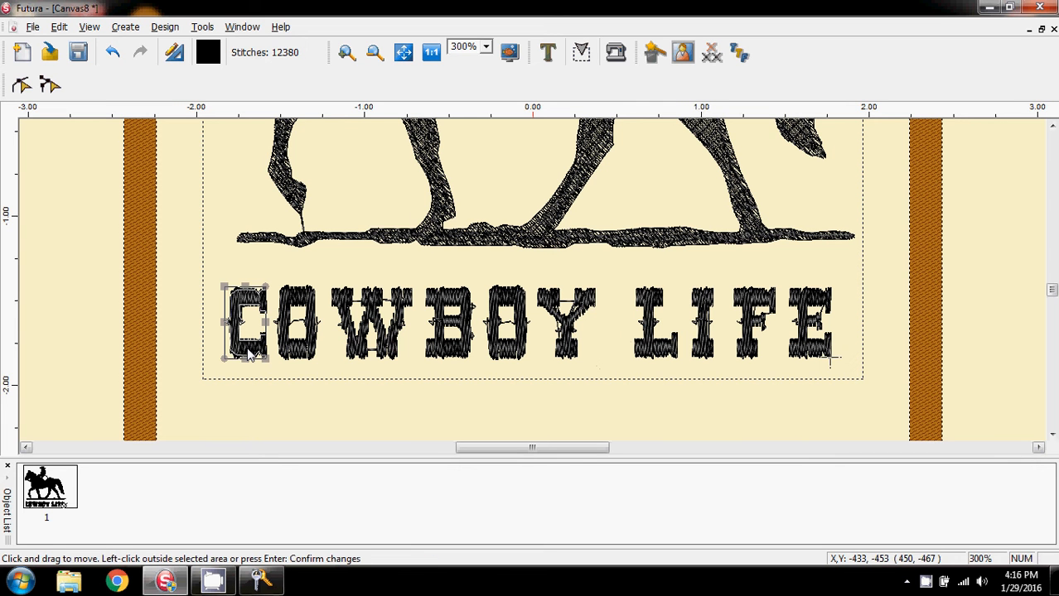
pyautogui.click(21, 86)
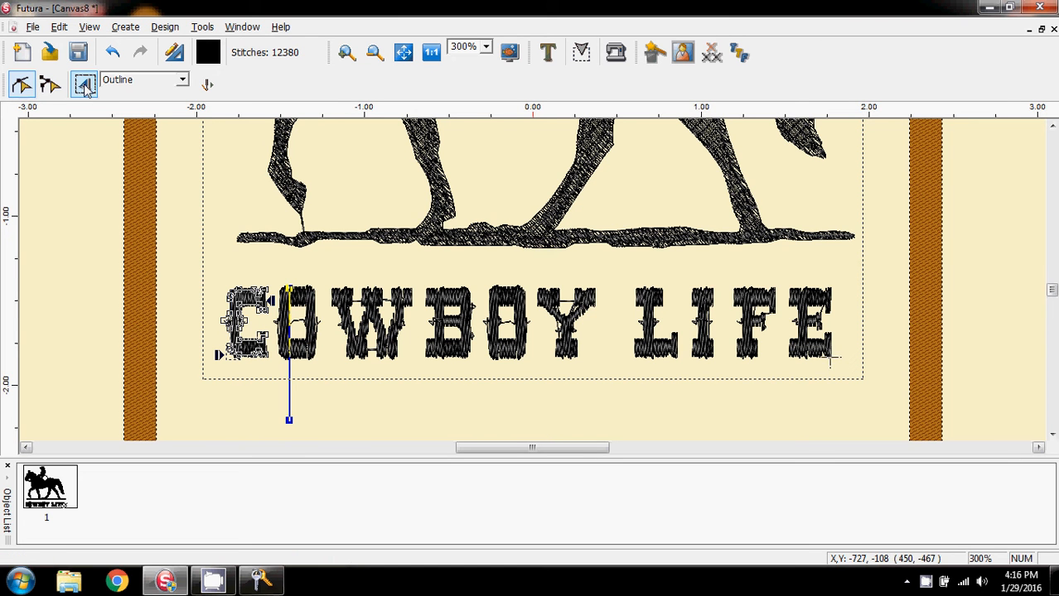
pyautogui.click(22, 86)
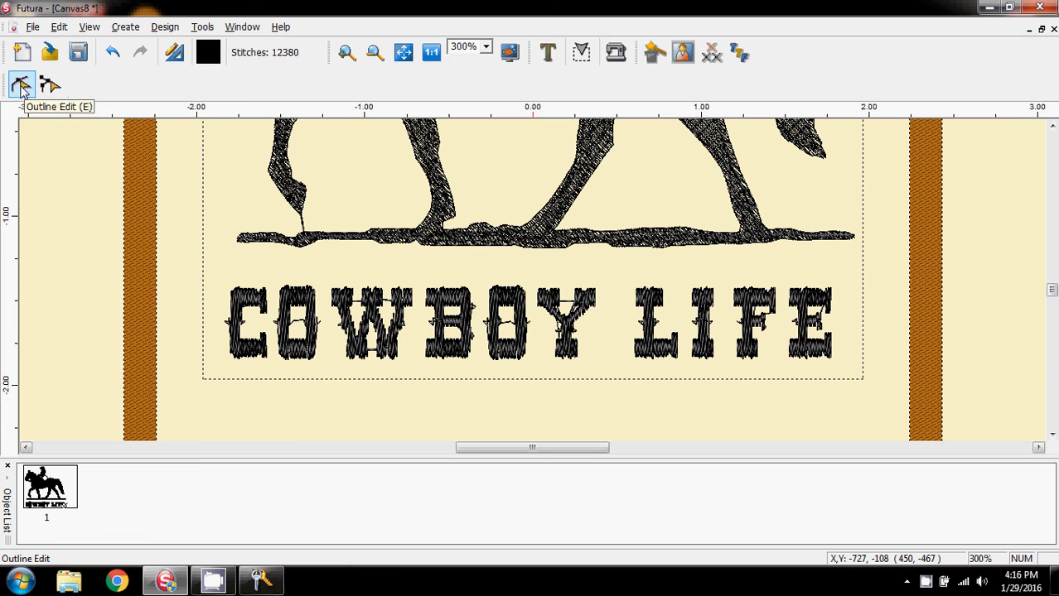
pyautogui.click(21, 87)
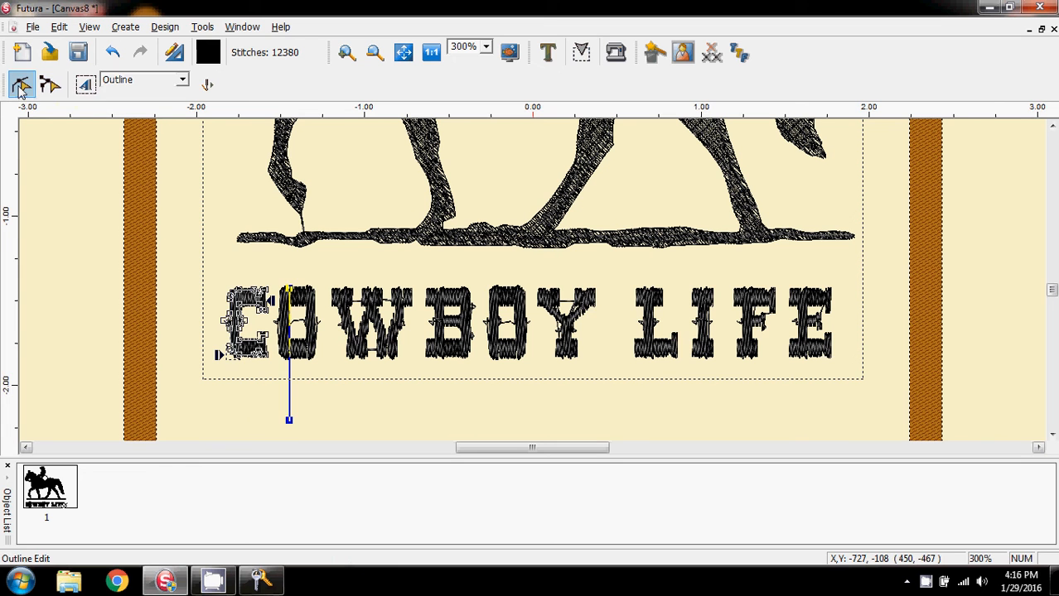
pyautogui.click(85, 88)
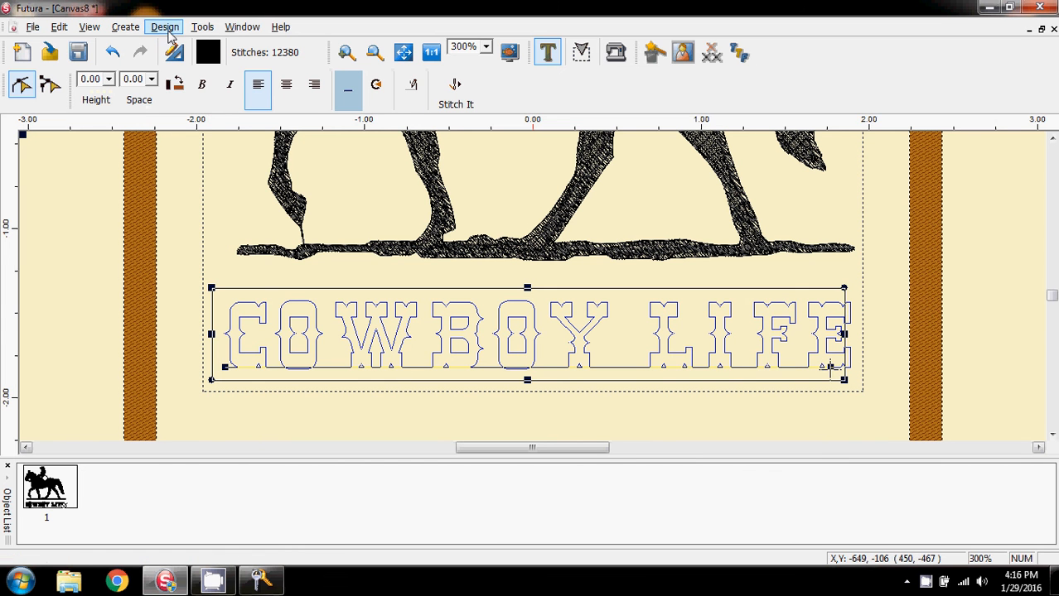
# - Add a running stitch outline to the COWBOY LIFE lettering through its embroidery settings, apply it and restitch the text
pyautogui.click(165, 27)
pyautogui.click(192, 189)
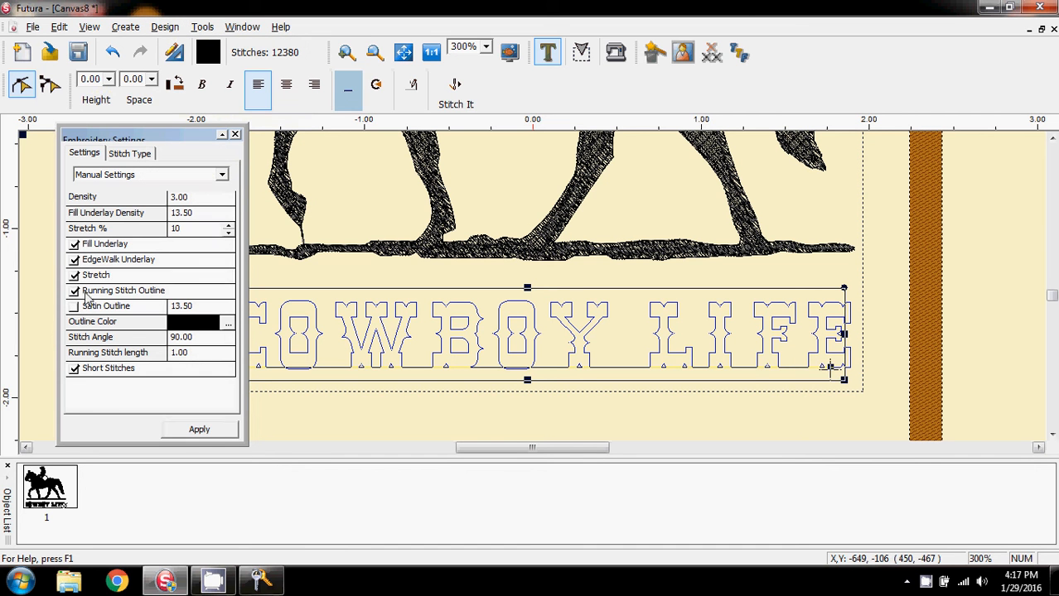
pyautogui.click(199, 429)
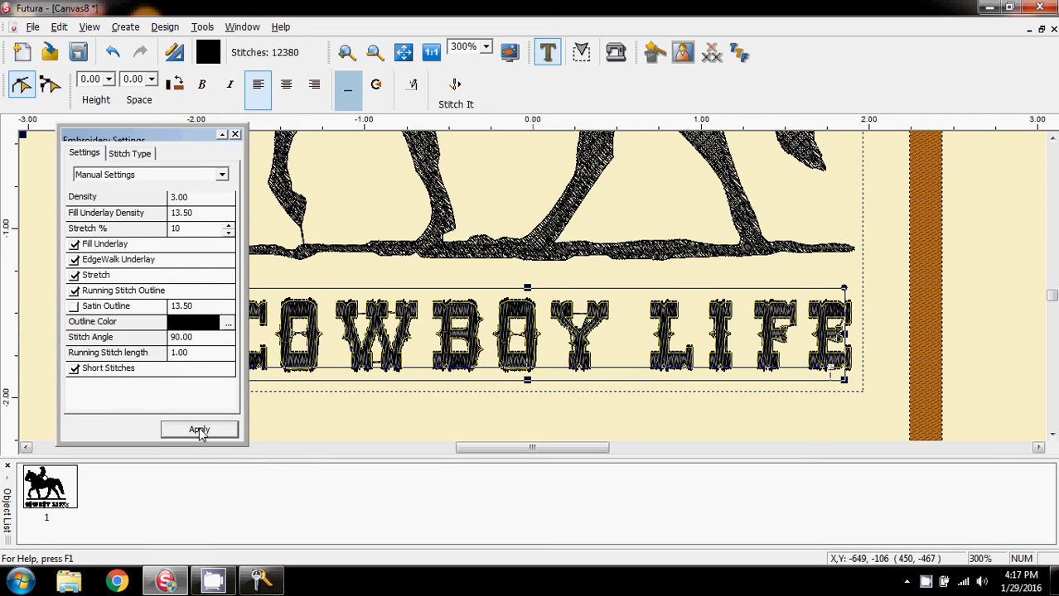
pyautogui.click(449, 95)
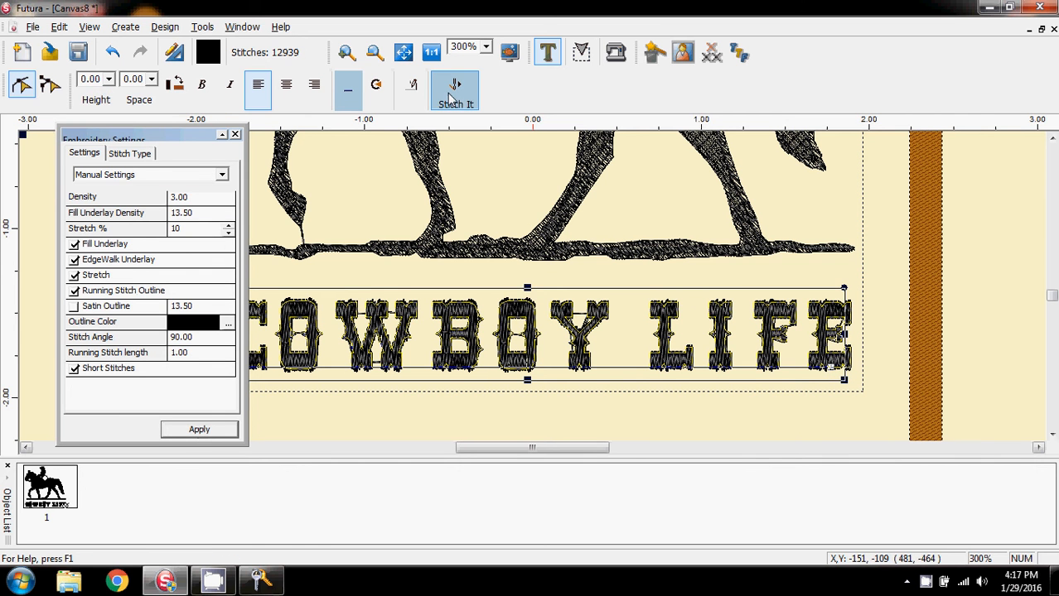
# - Close the lettering's embroidery settings and review the whole horse and COWBOY LIFE design at 100% zoom in an enlarged canvas area
pyautogui.click(233, 135)
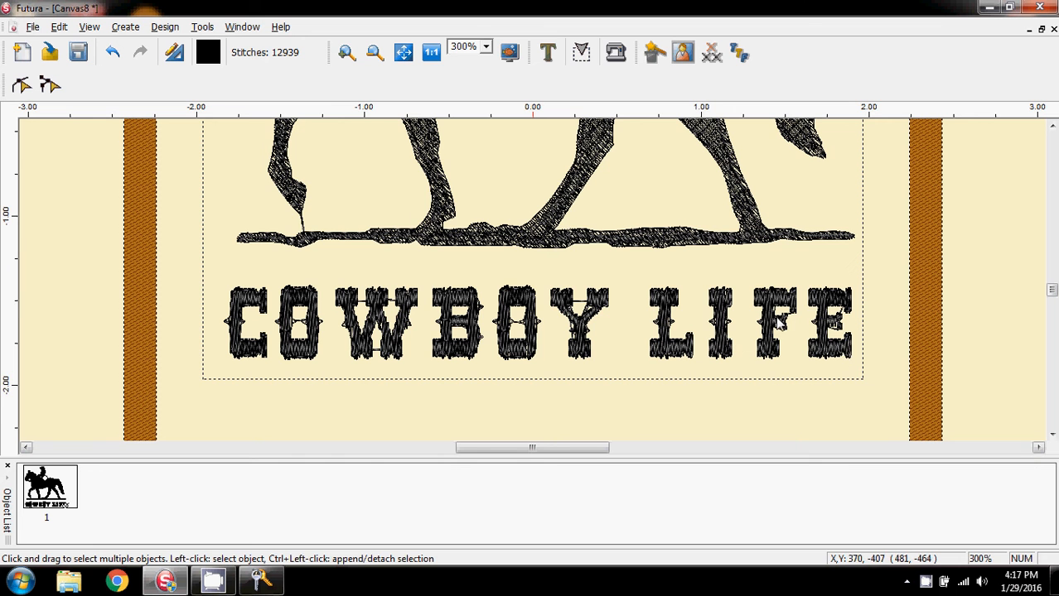
pyautogui.scroll(3, 52, 276)
pyautogui.scroll(2, 52, 276)
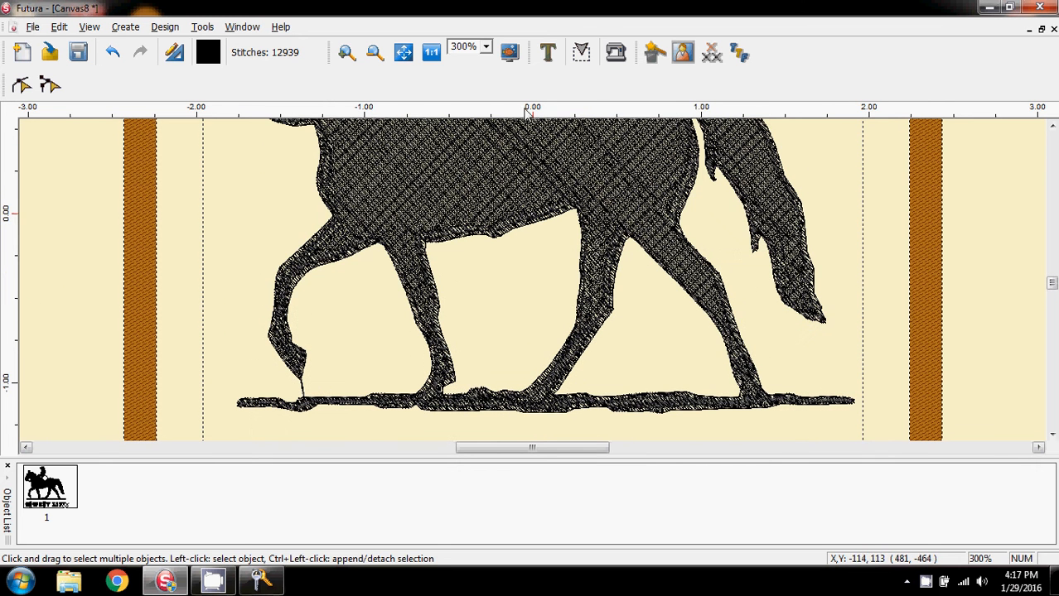
pyautogui.click(431, 53)
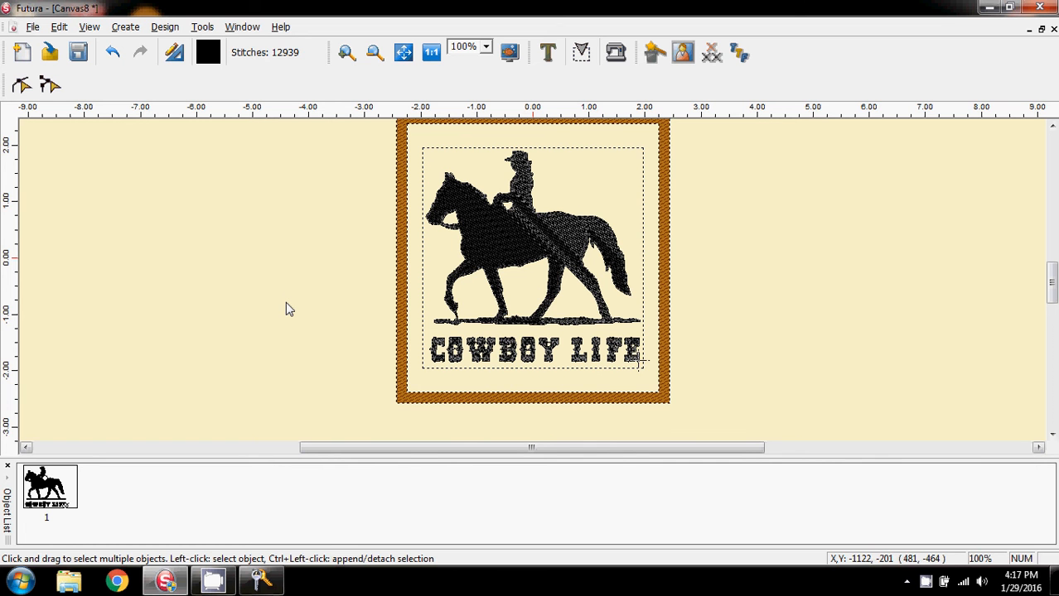
pyautogui.scroll(1, 286, 302)
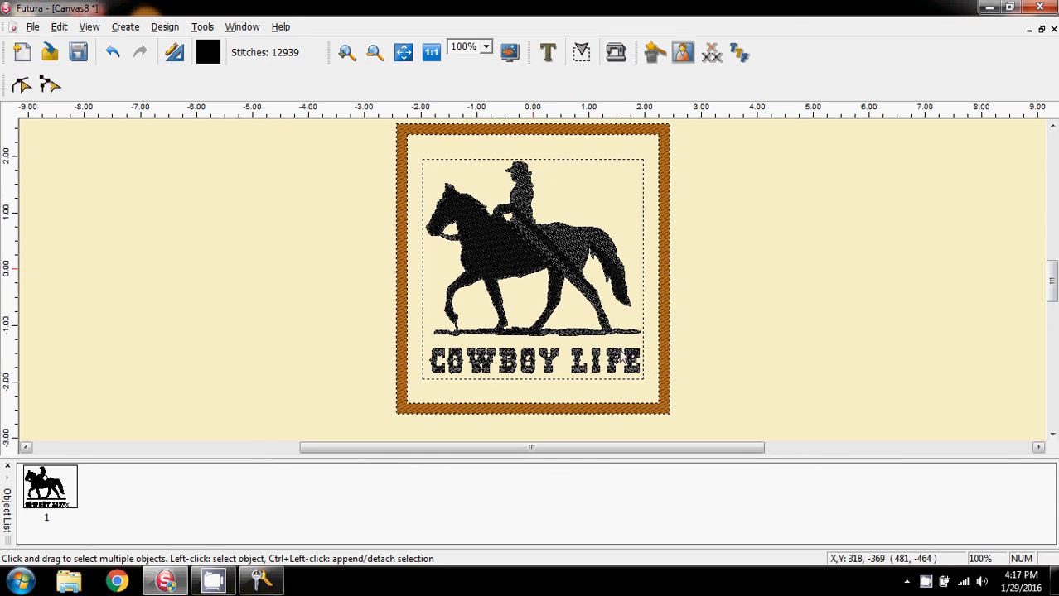
pyautogui.moveTo(402, 463); pyautogui.dragTo(406, 486)
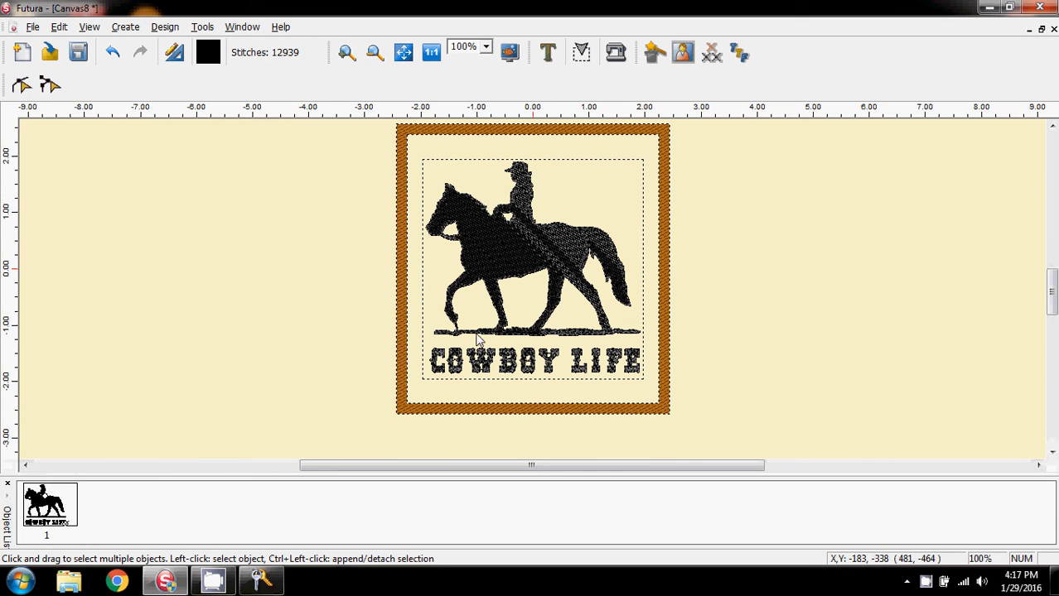
# - Open the horse silhouette for outline editing and apply the Step Angle stitch type through its embroidery settings
pyautogui.click(497, 233)
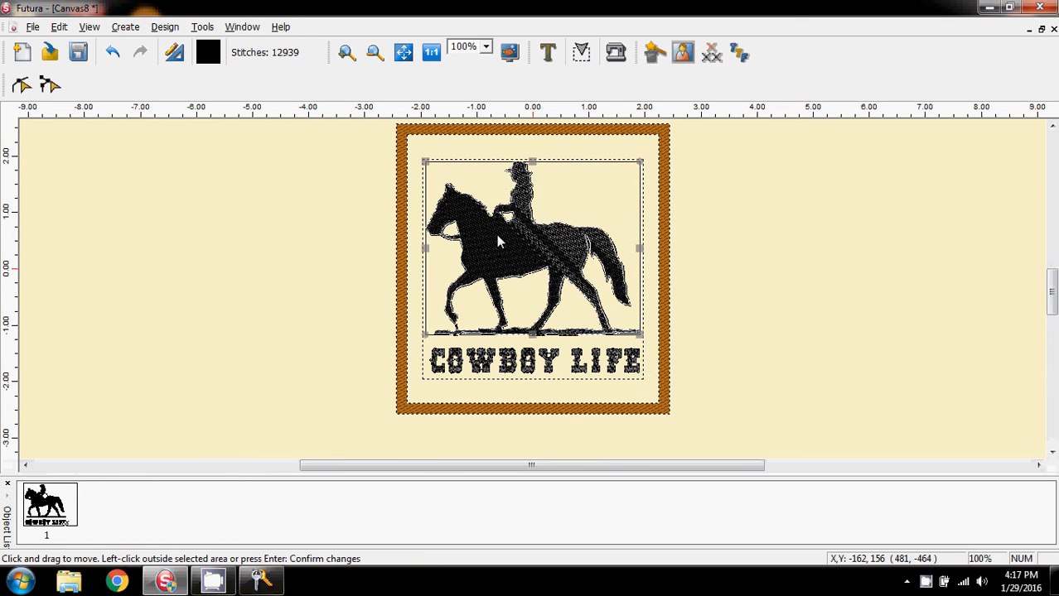
pyautogui.click(21, 86)
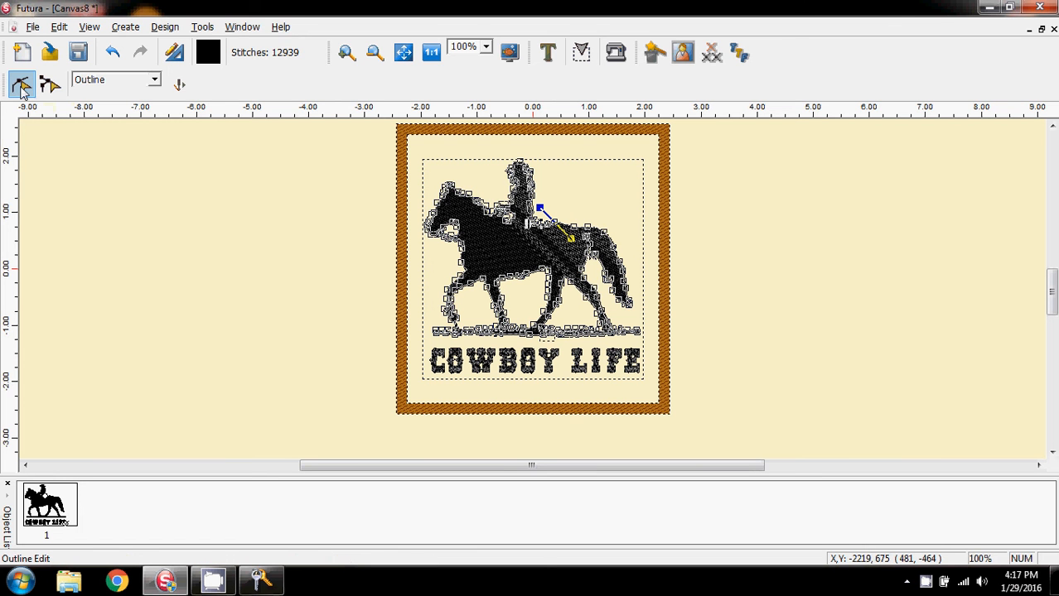
pyautogui.click(212, 29)
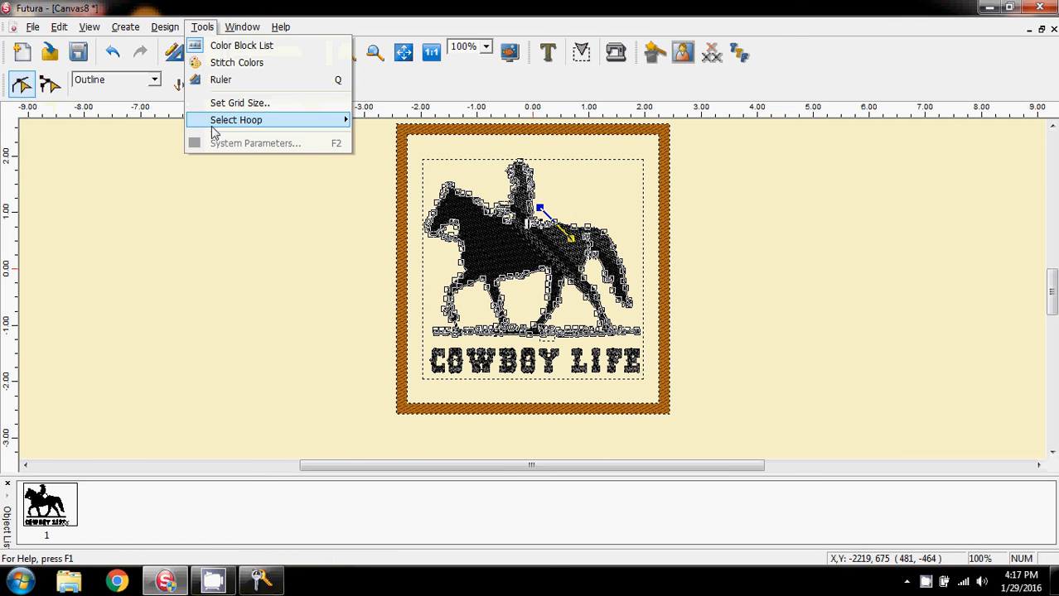
pyautogui.moveTo(164, 26)
pyautogui.click(198, 189)
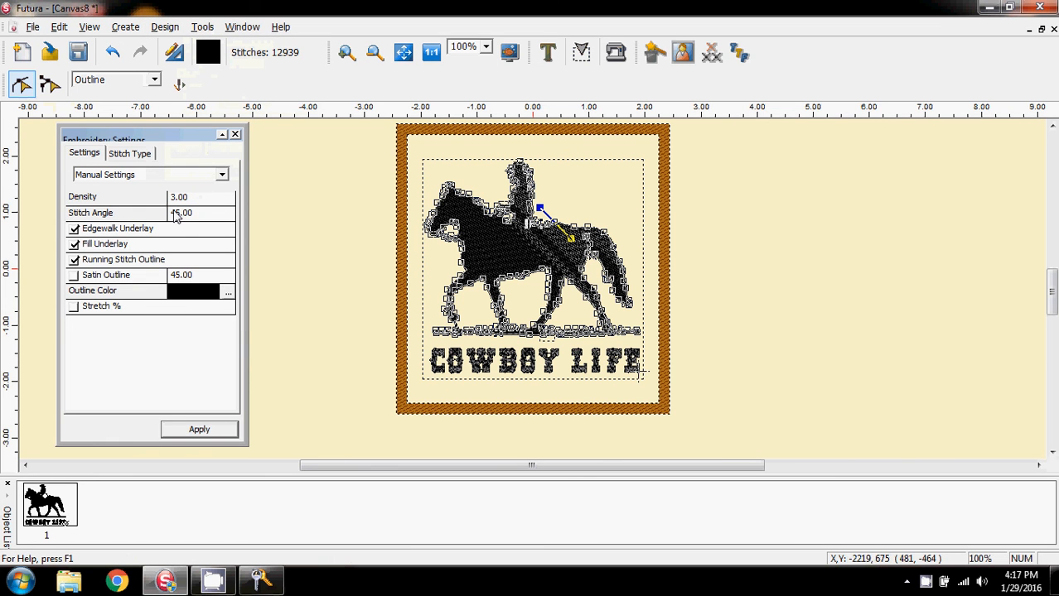
pyautogui.click(117, 156)
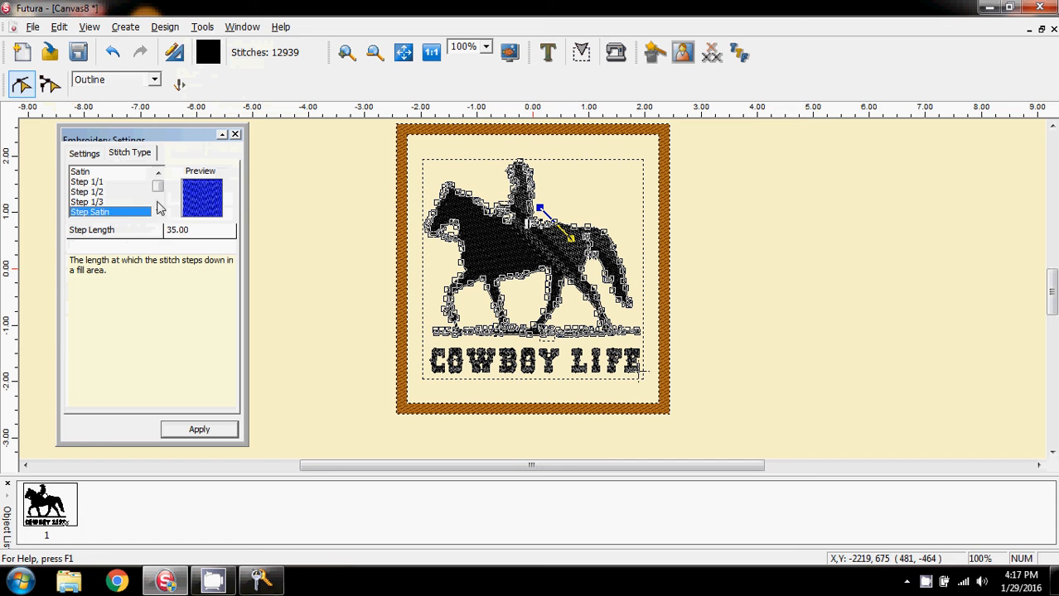
pyautogui.scroll(-1, 160, 192)
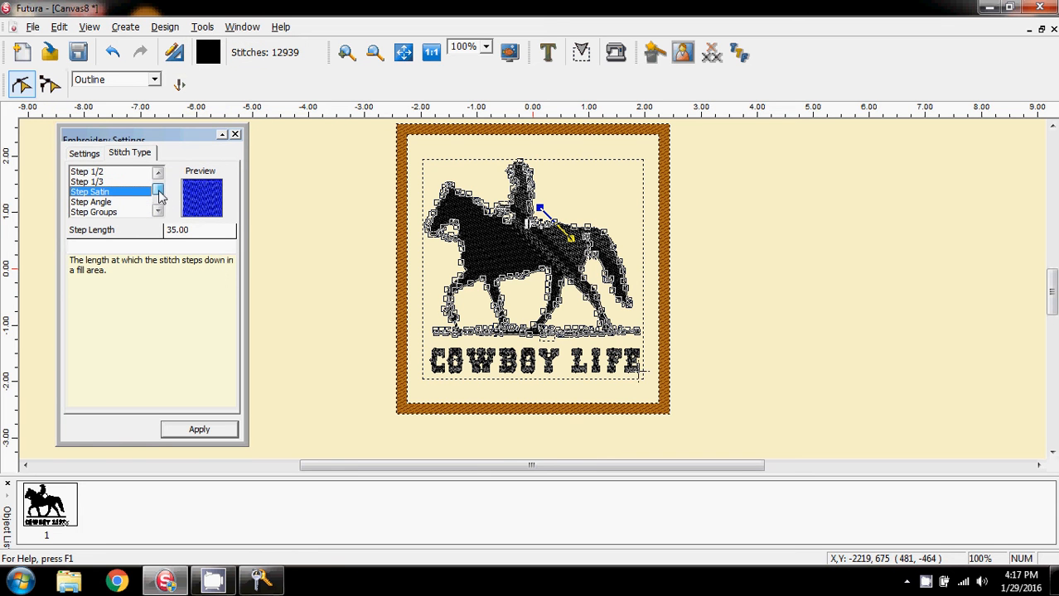
pyautogui.click(90, 202)
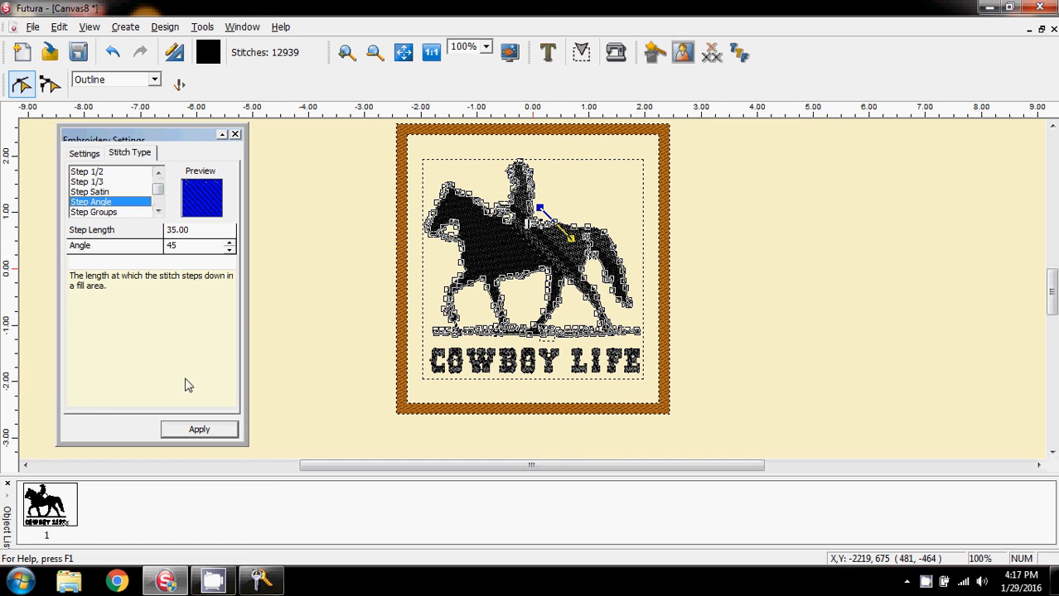
pyautogui.click(207, 434)
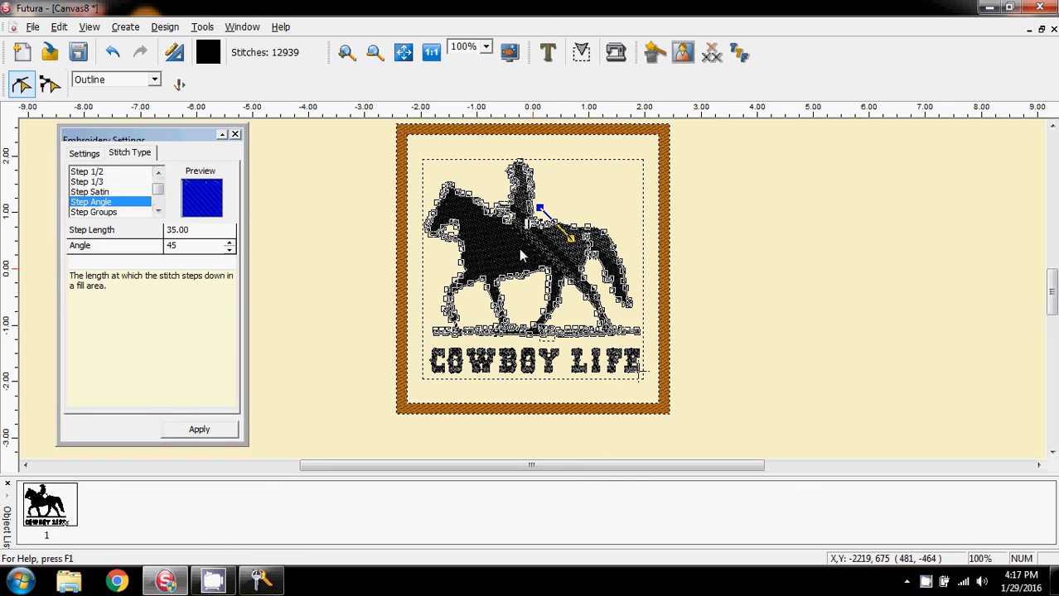
# - Inspect the horse's fill at 300% zoom, regenerate its stitches, and close its embroidery settings and outline editing
pyautogui.click(487, 51)
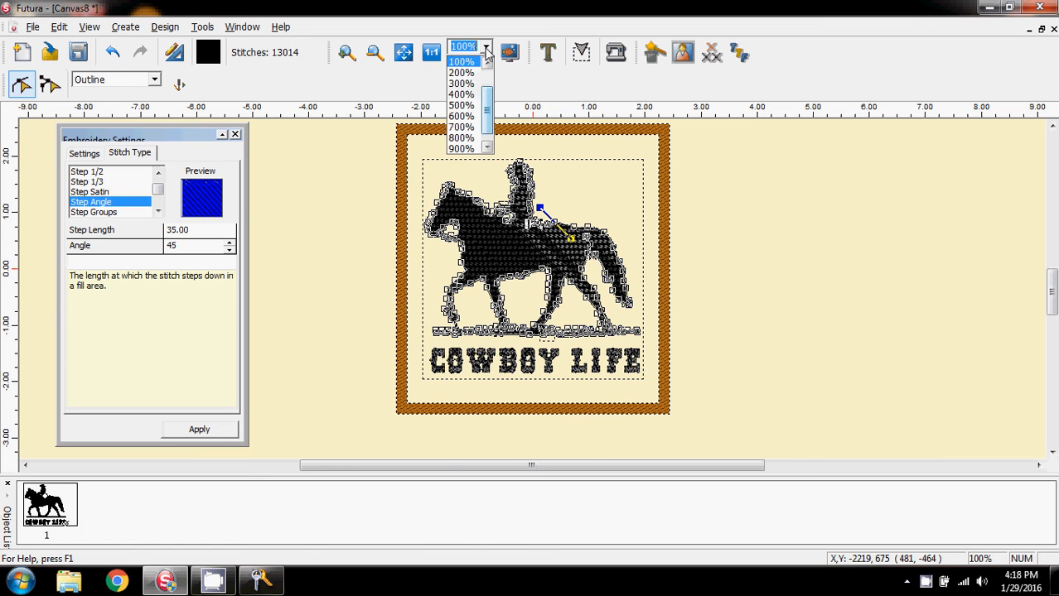
pyautogui.click(461, 84)
pyautogui.scroll(2, 487, 199)
pyautogui.scroll(1, 486, 199)
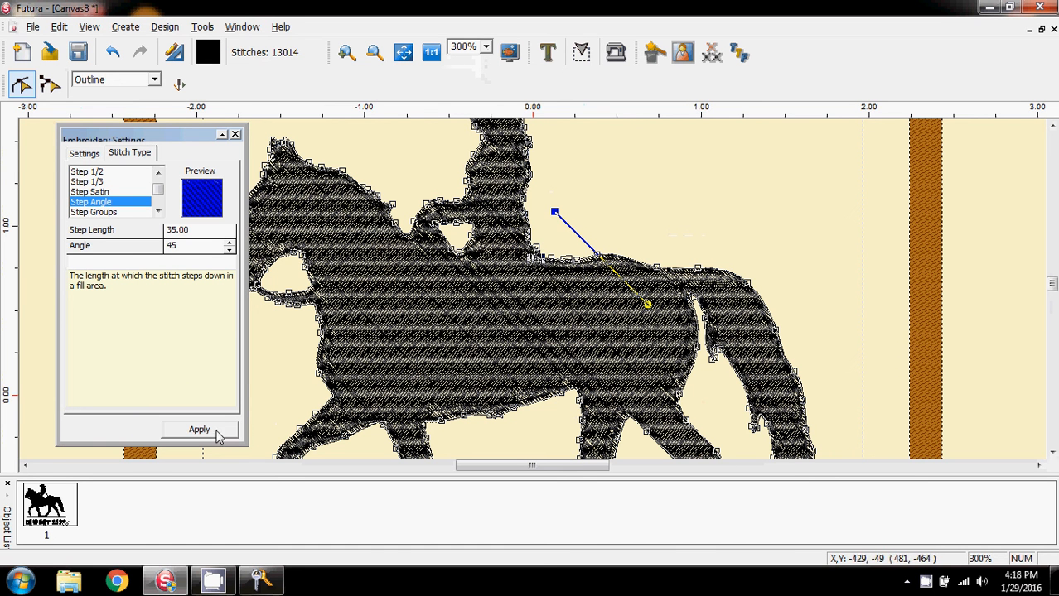
pyautogui.click(180, 87)
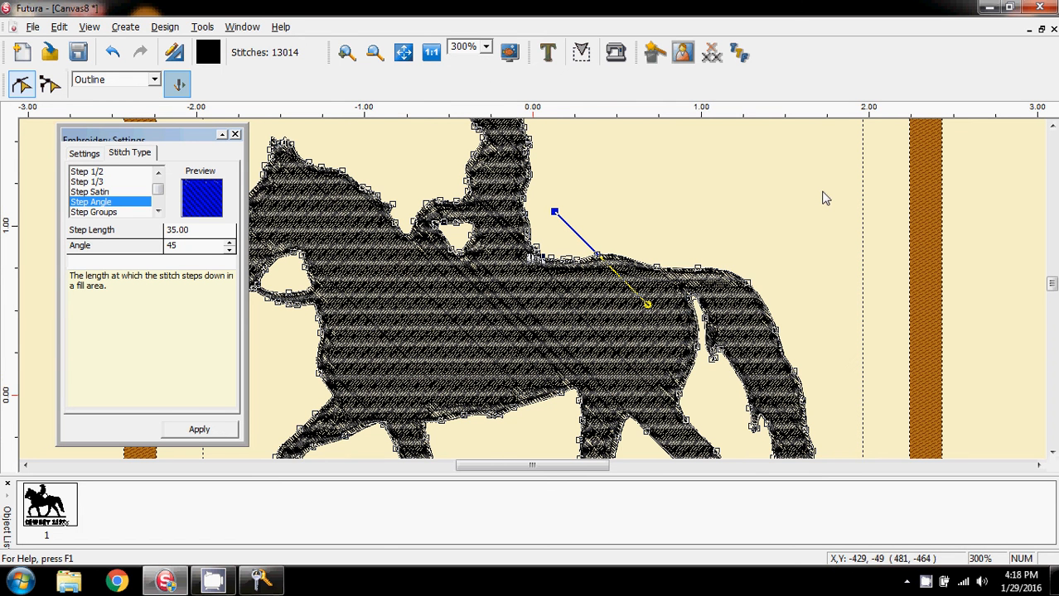
pyautogui.click(236, 136)
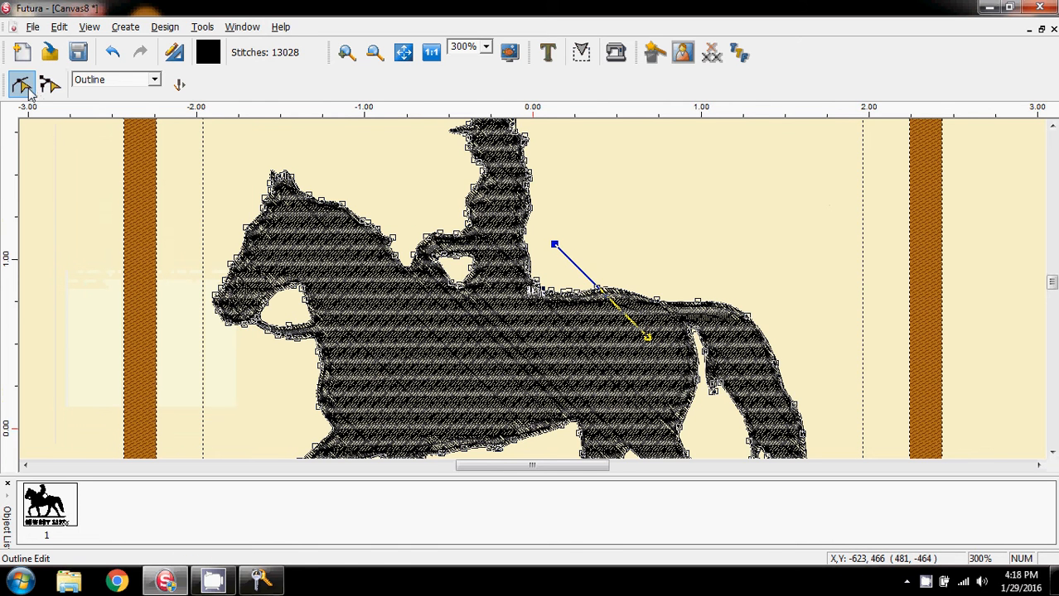
pyautogui.click(22, 85)
# - Review the restitched horse together with the lettering at 100% zoom inside the hoop
pyautogui.click(432, 55)
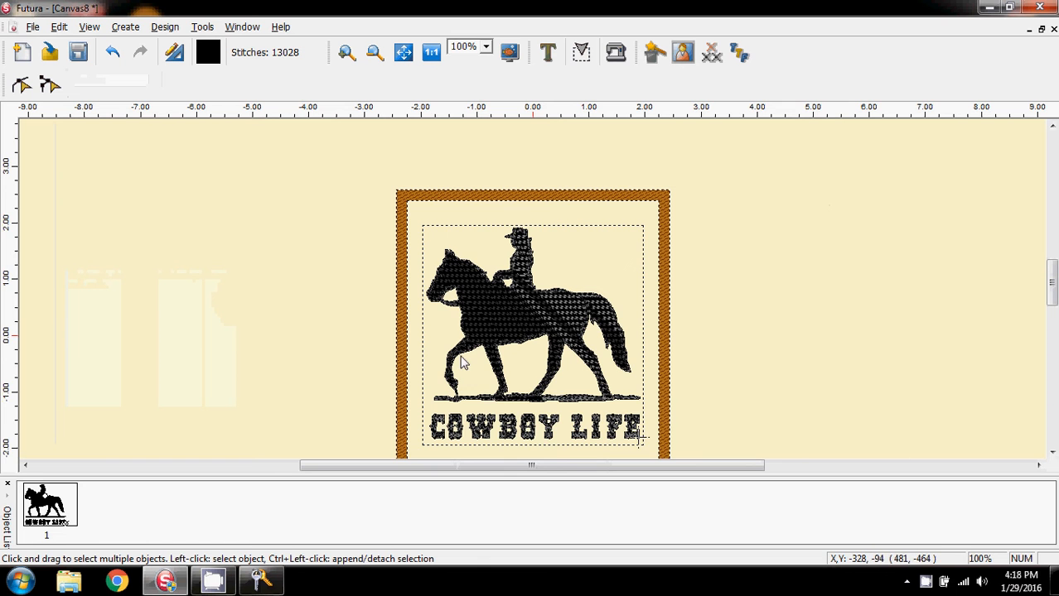
pyautogui.scroll(-4, 771, 263)
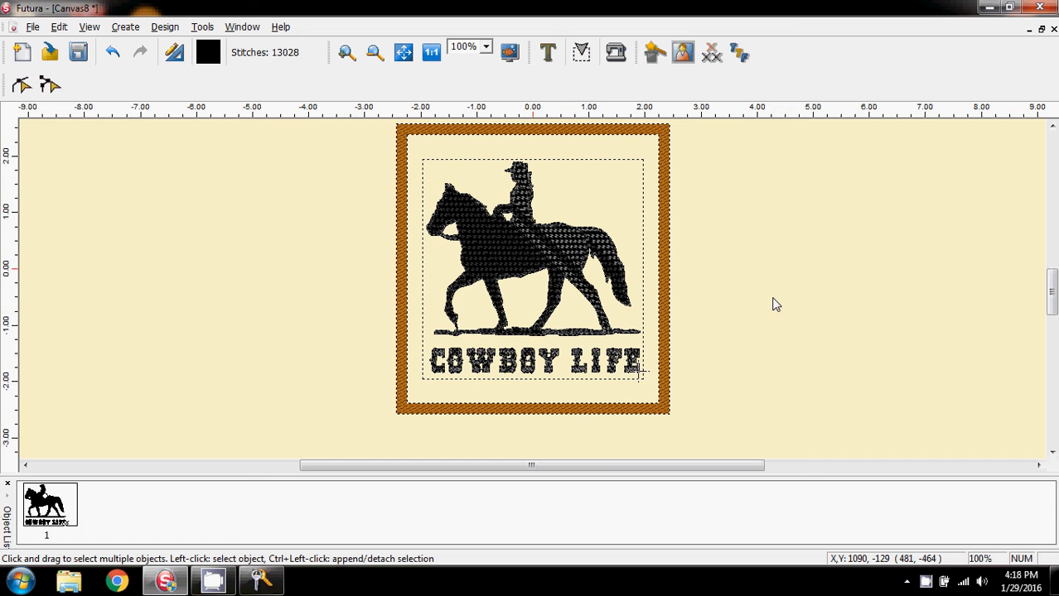
pyautogui.scroll(1, 745, 294)
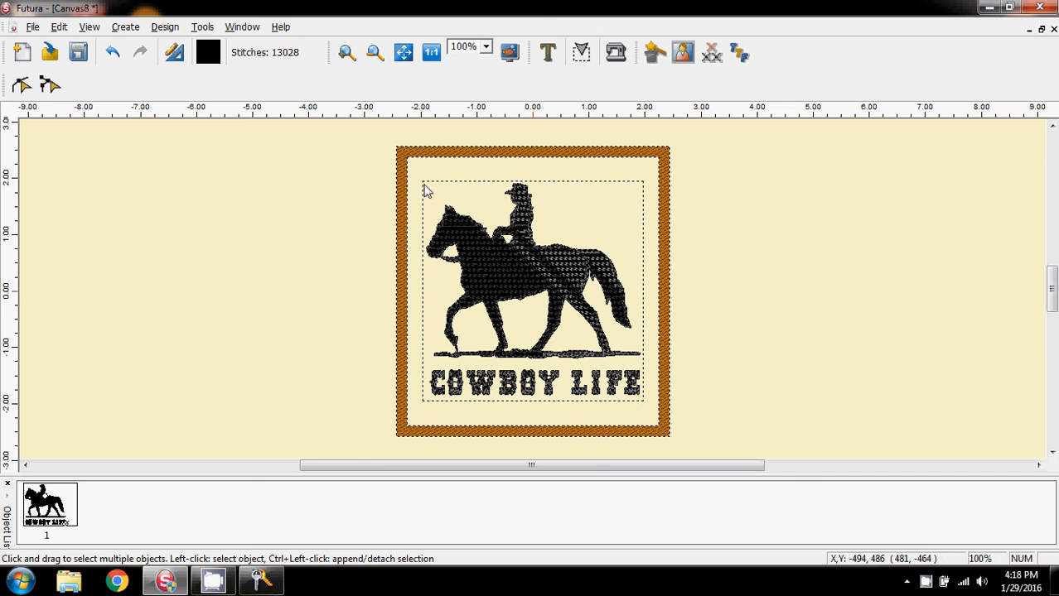
# - Select the design in the object list, open it for outline editing and switch its embroidery settings to Preset Fabrics
pyautogui.click(50, 504)
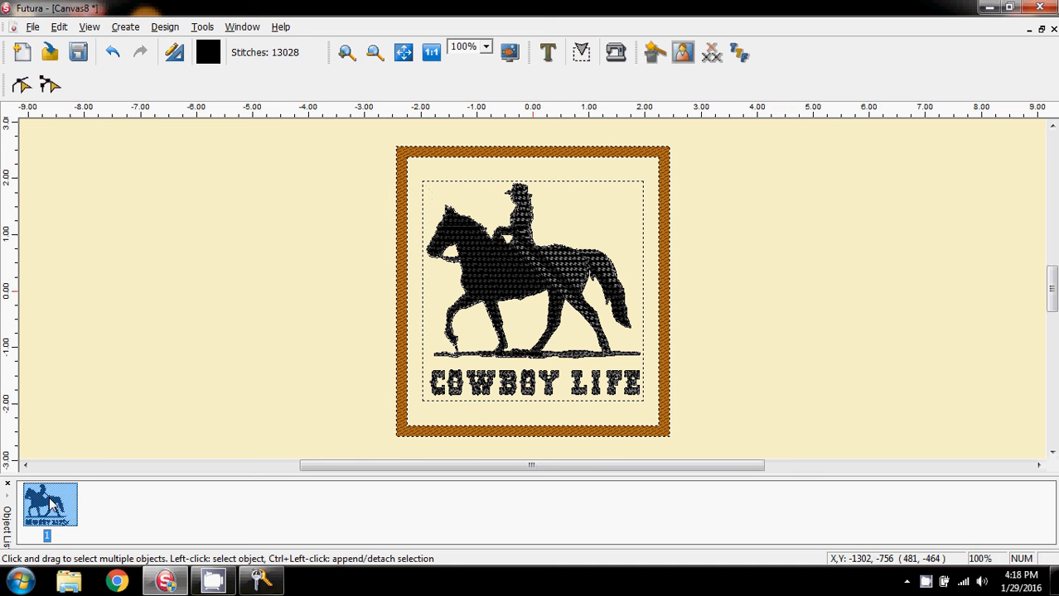
pyautogui.click(21, 86)
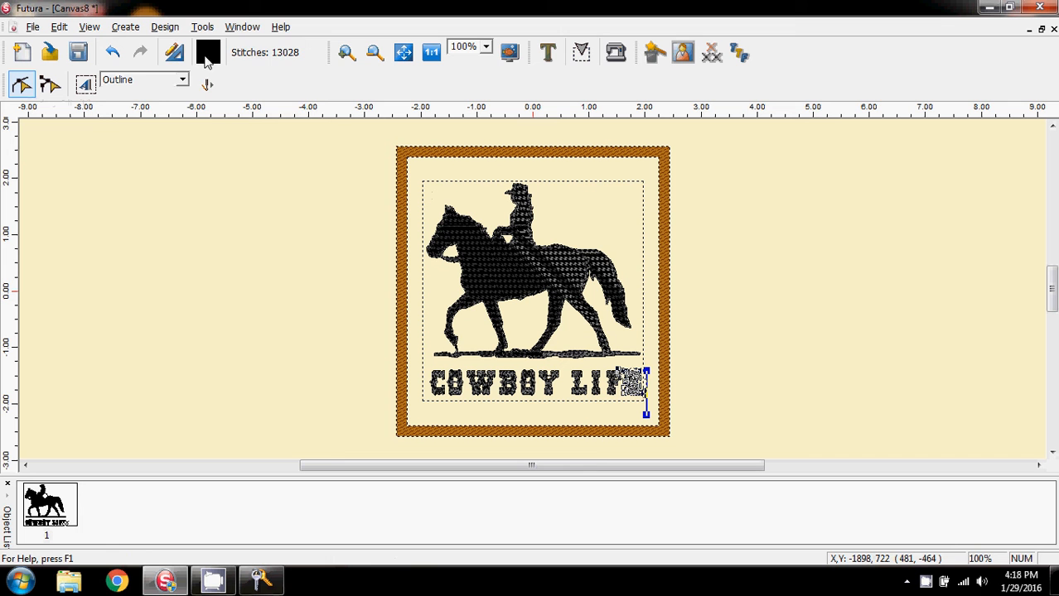
pyautogui.click(164, 27)
pyautogui.click(195, 190)
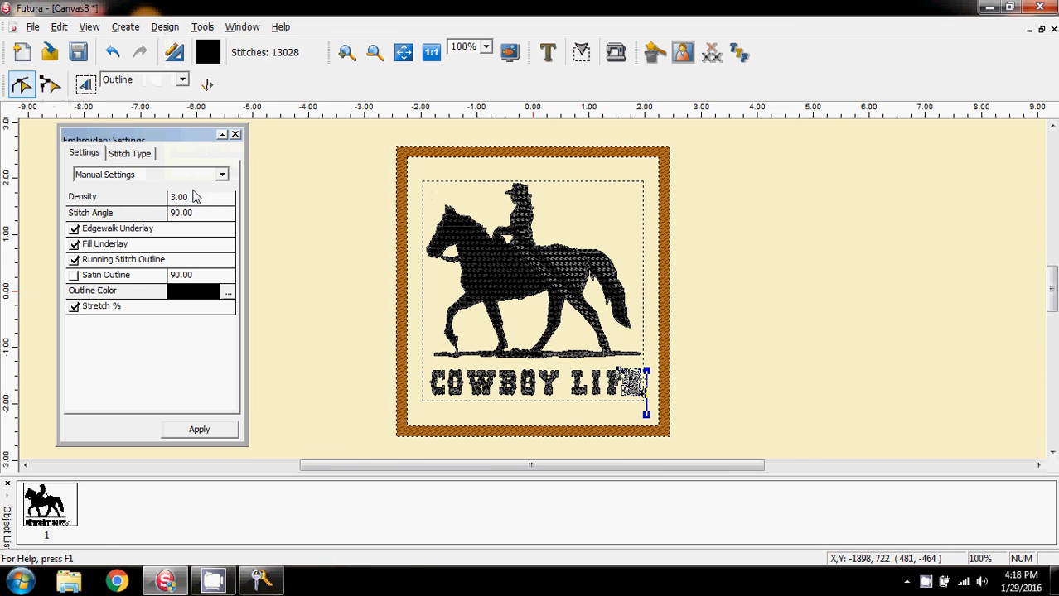
pyautogui.moveTo(165, 137); pyautogui.dragTo(200, 138)
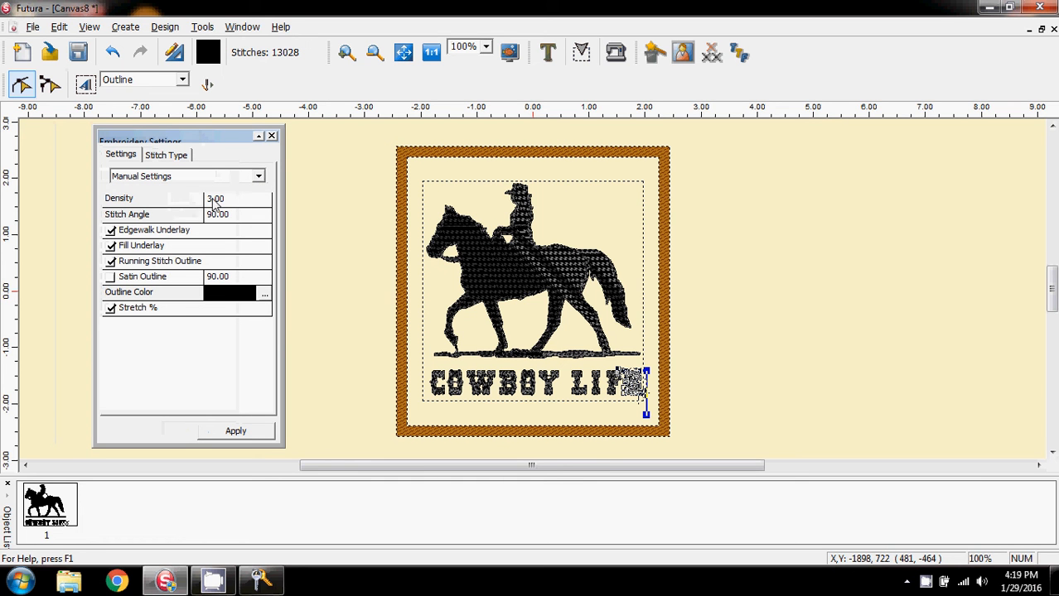
pyautogui.click(258, 178)
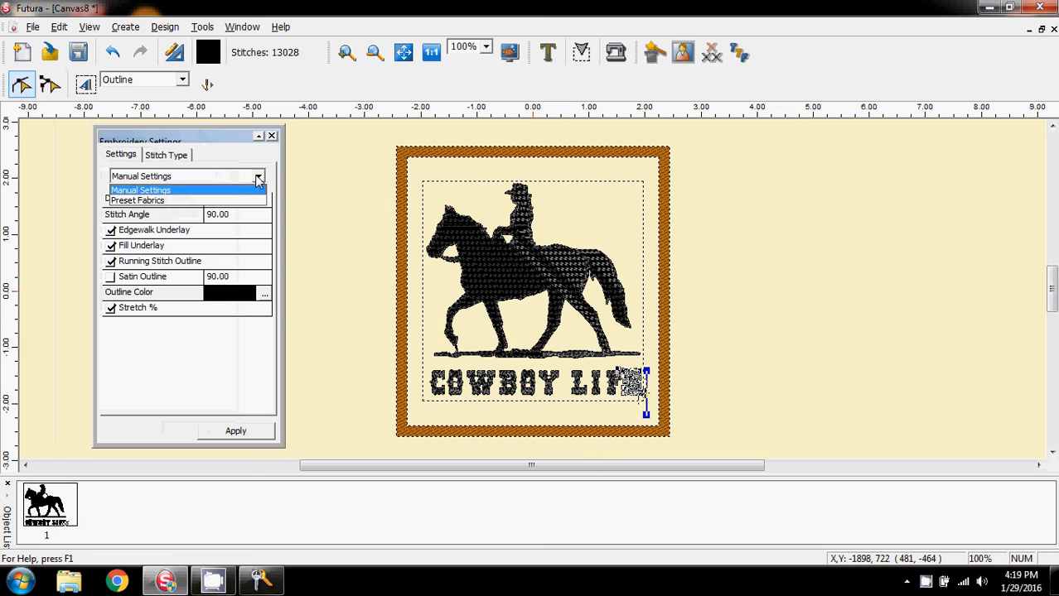
pyautogui.click(150, 202)
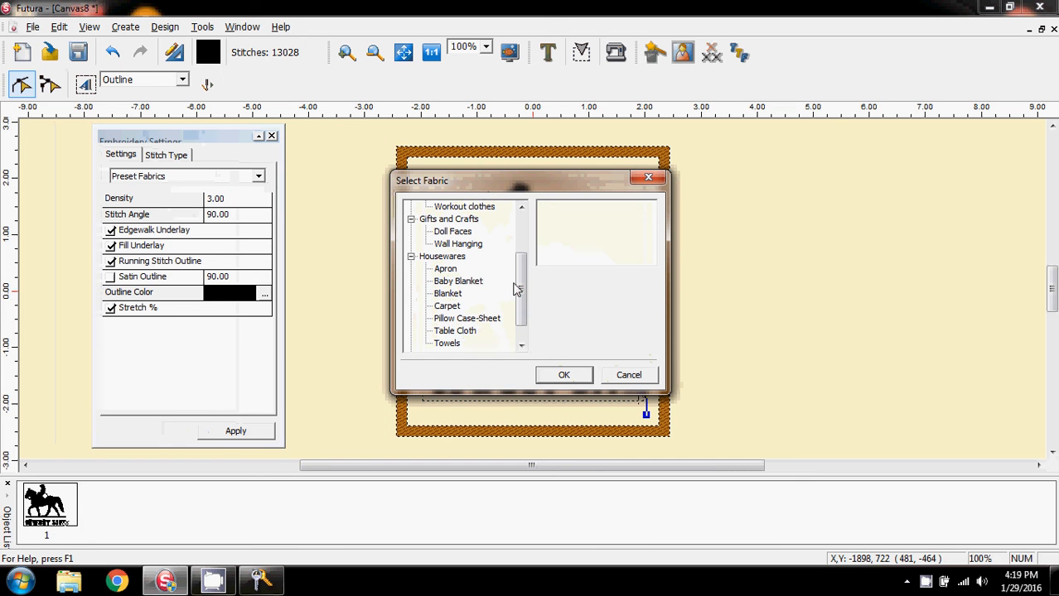
# - Compare the fabrics and backing advice for the Polo Style Shirt, Sweat Shirt, Pullover and Workout clothes garment presets
pyautogui.scroll(3, 522, 291)
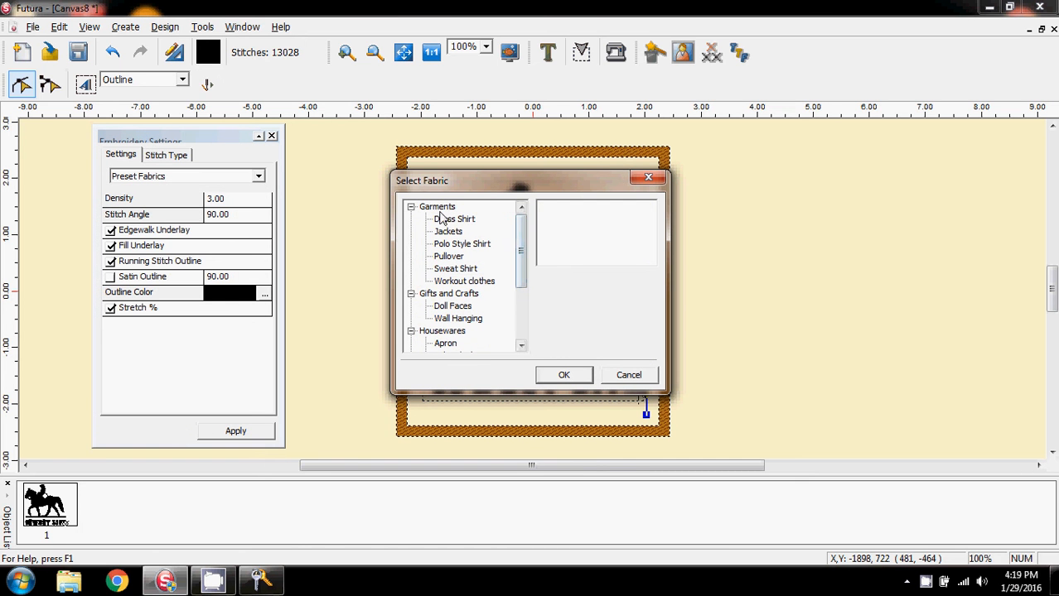
pyautogui.click(454, 246)
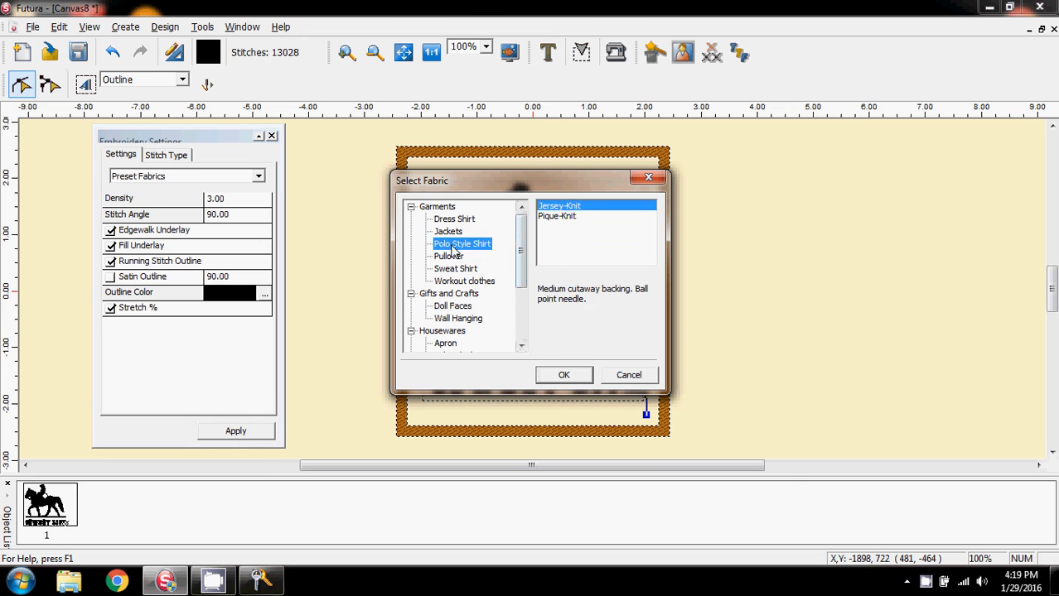
pyautogui.click(569, 208)
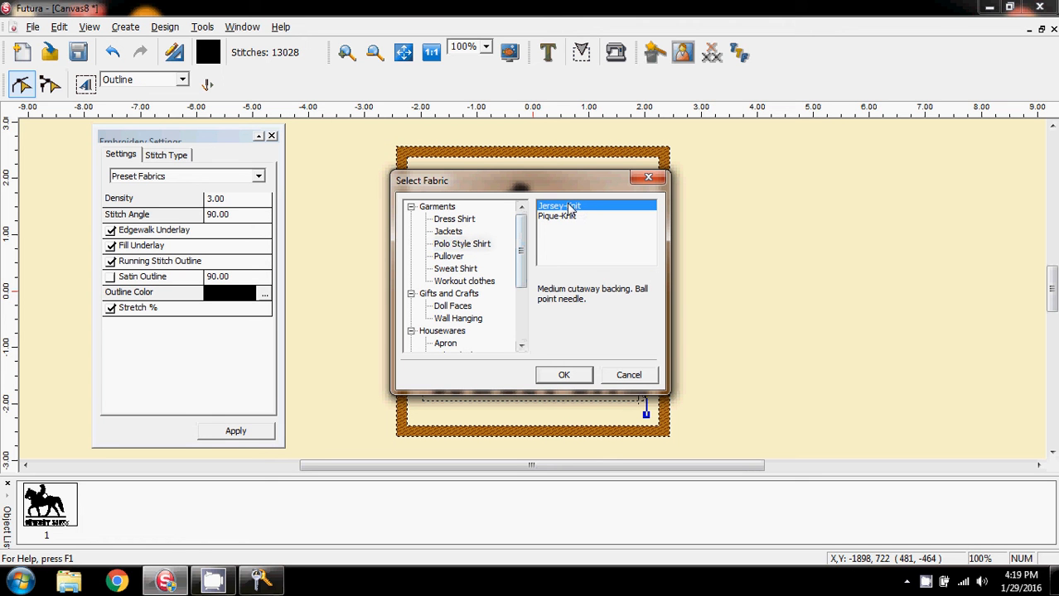
pyautogui.click(454, 271)
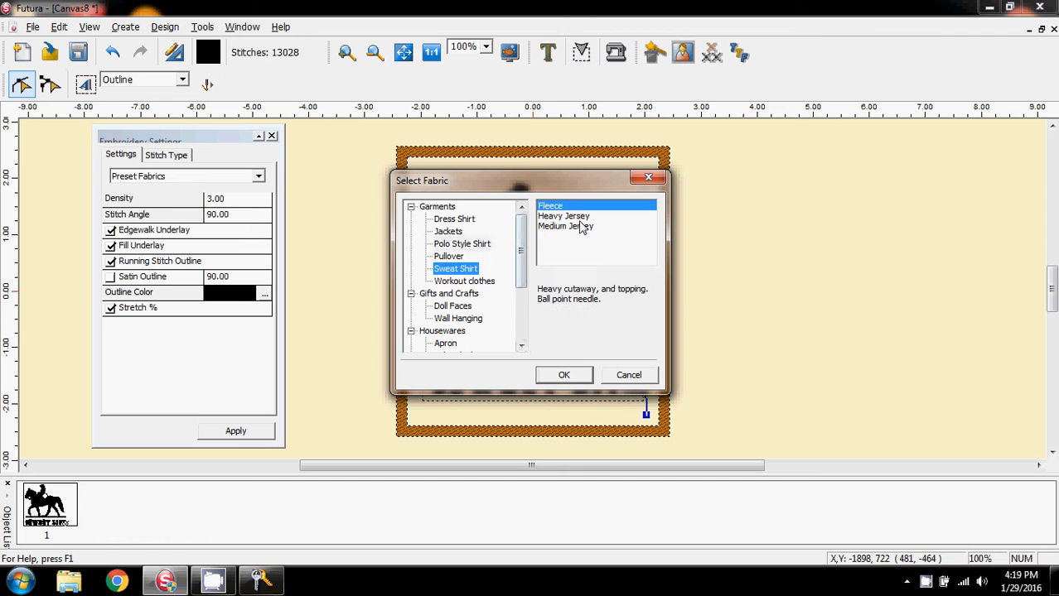
pyautogui.click(447, 260)
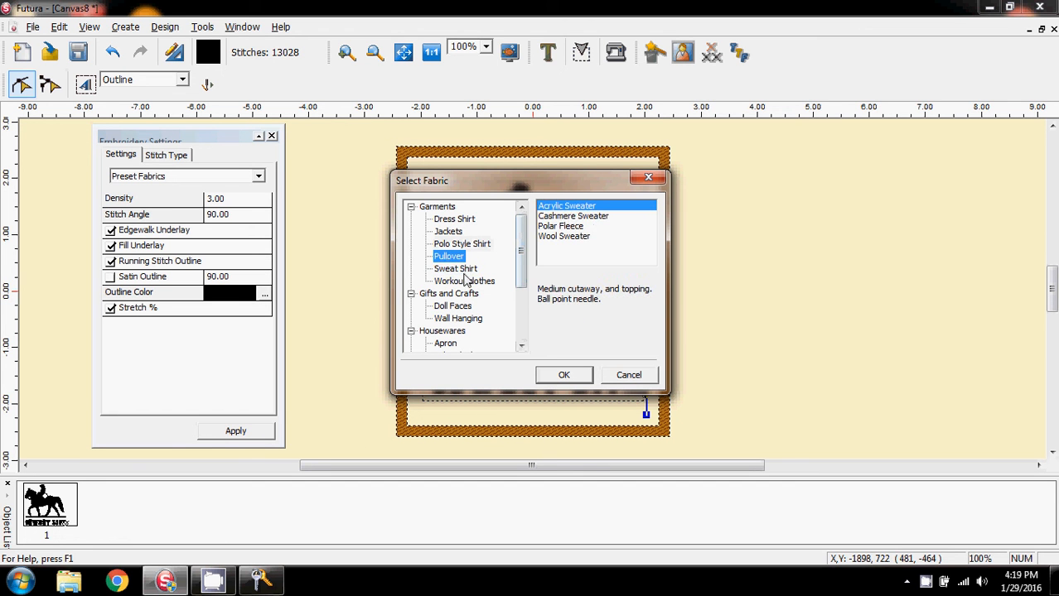
pyautogui.click(464, 282)
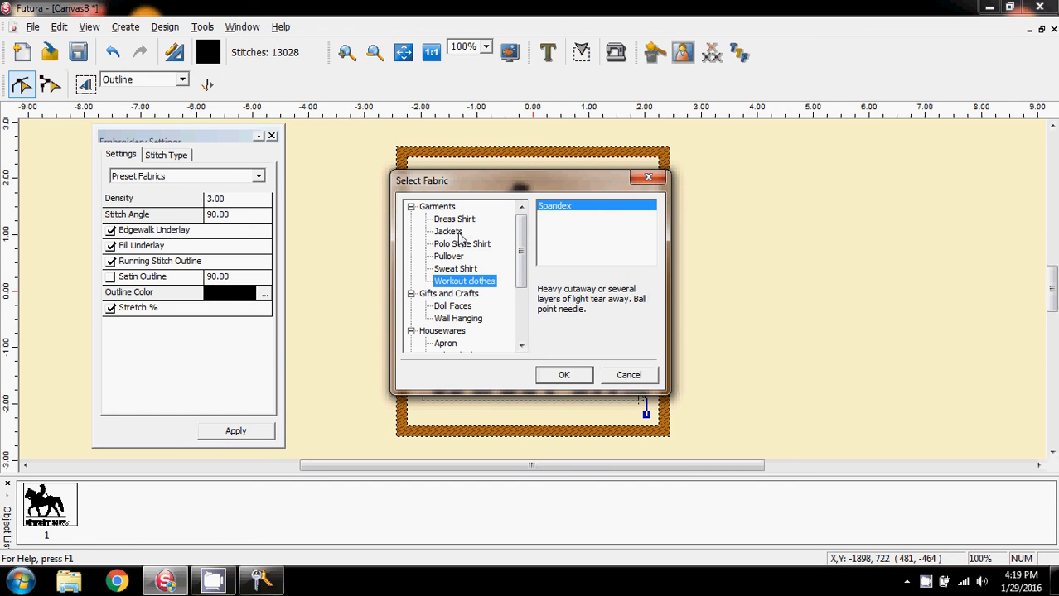
# - Apply the Jersey-Knit fabric preset for a Polo Style Shirt to the design and close its embroidery settings and outline editing
pyautogui.click(462, 244)
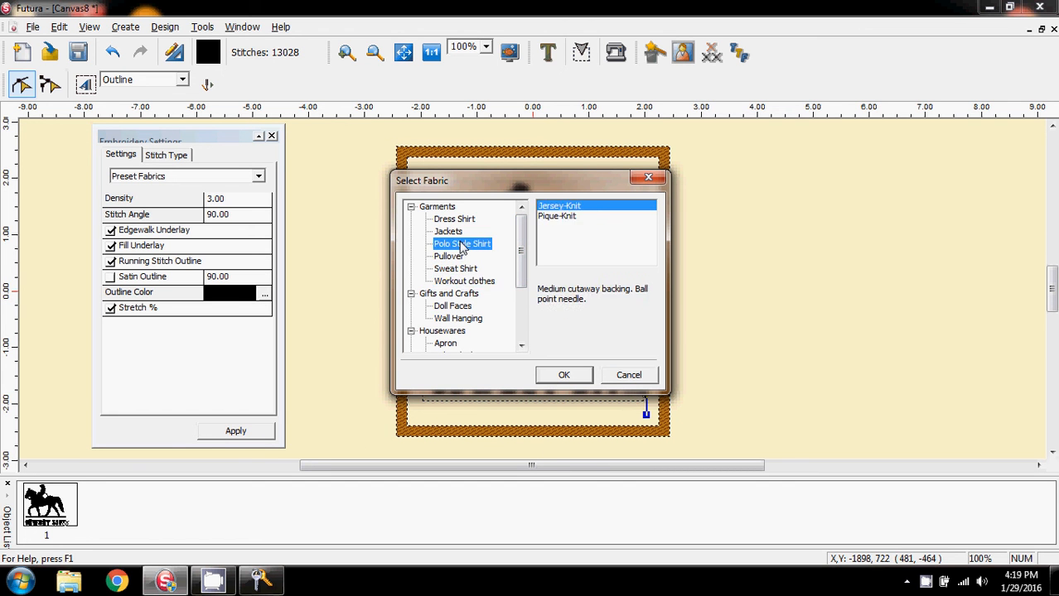
pyautogui.click(579, 207)
pyautogui.click(563, 217)
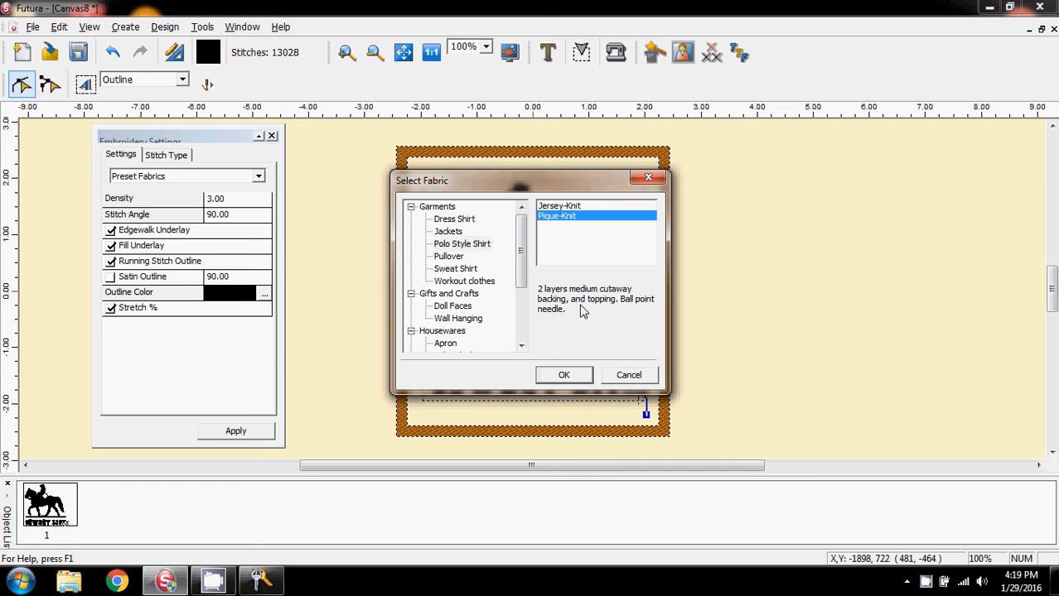
pyautogui.click(565, 207)
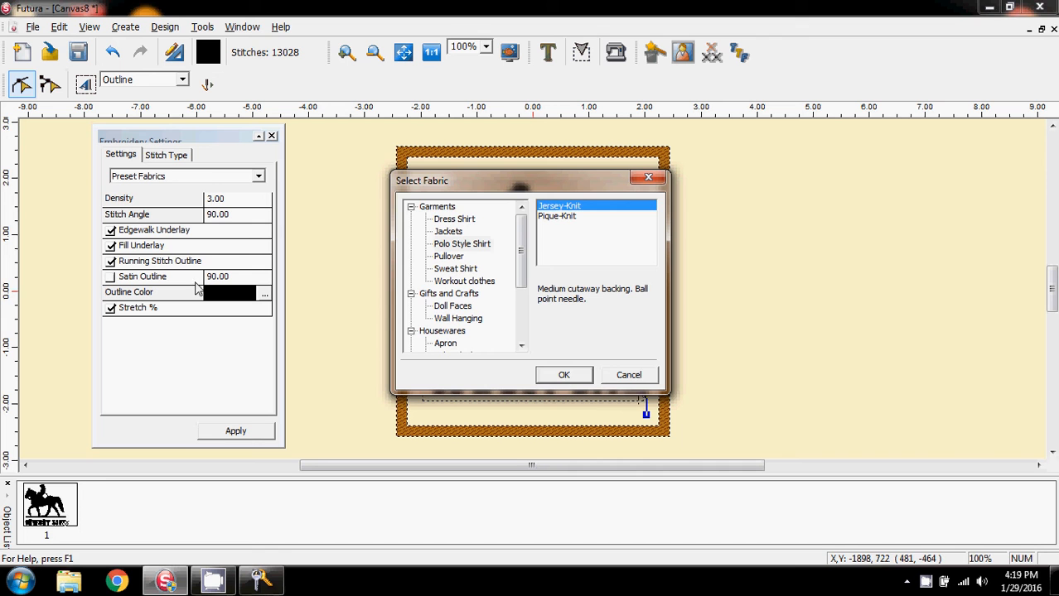
pyautogui.click(563, 375)
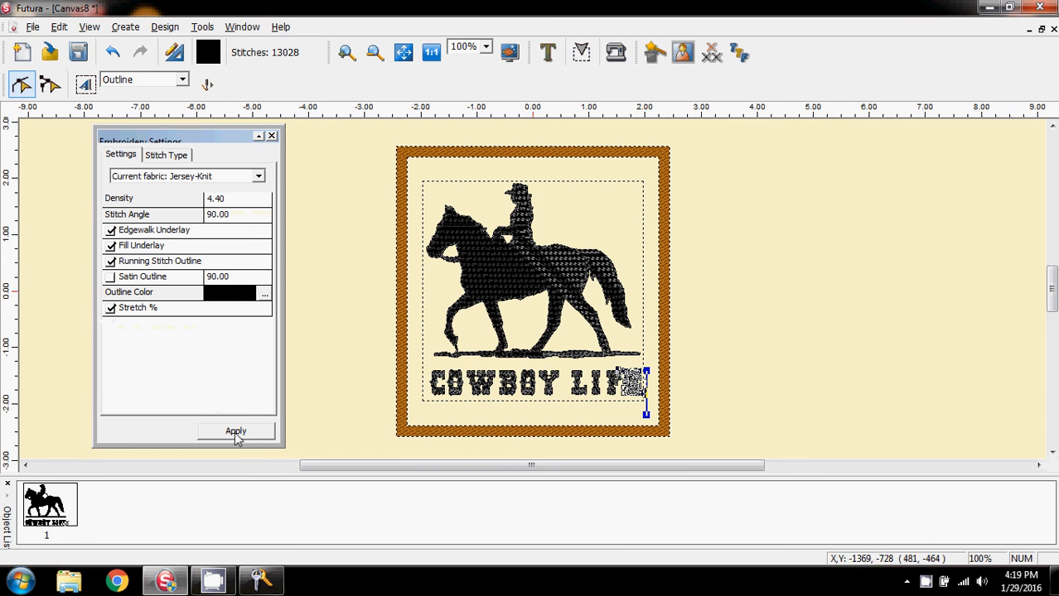
pyautogui.click(271, 136)
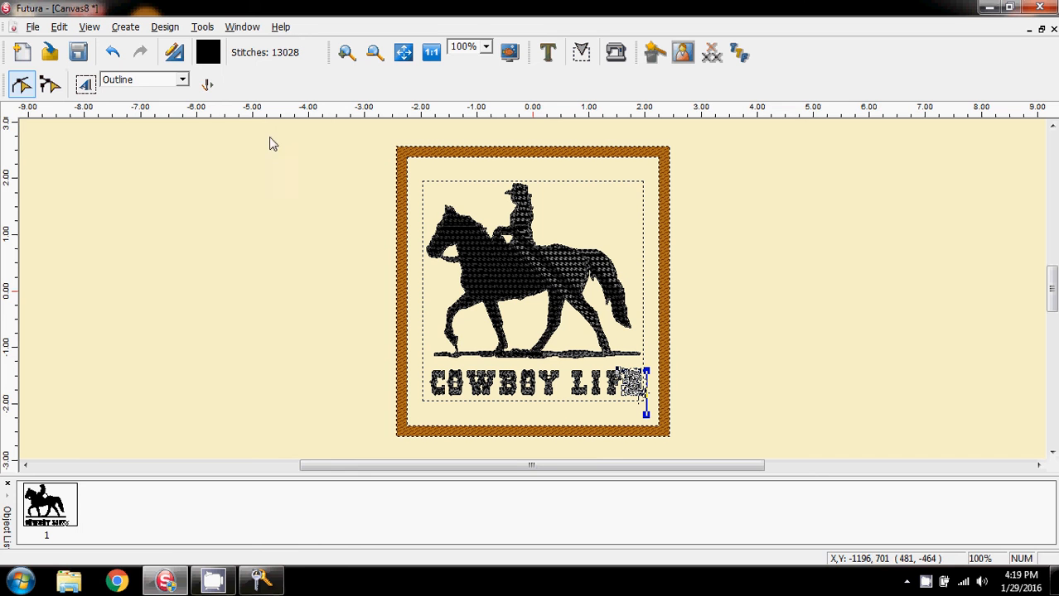
pyautogui.click(23, 85)
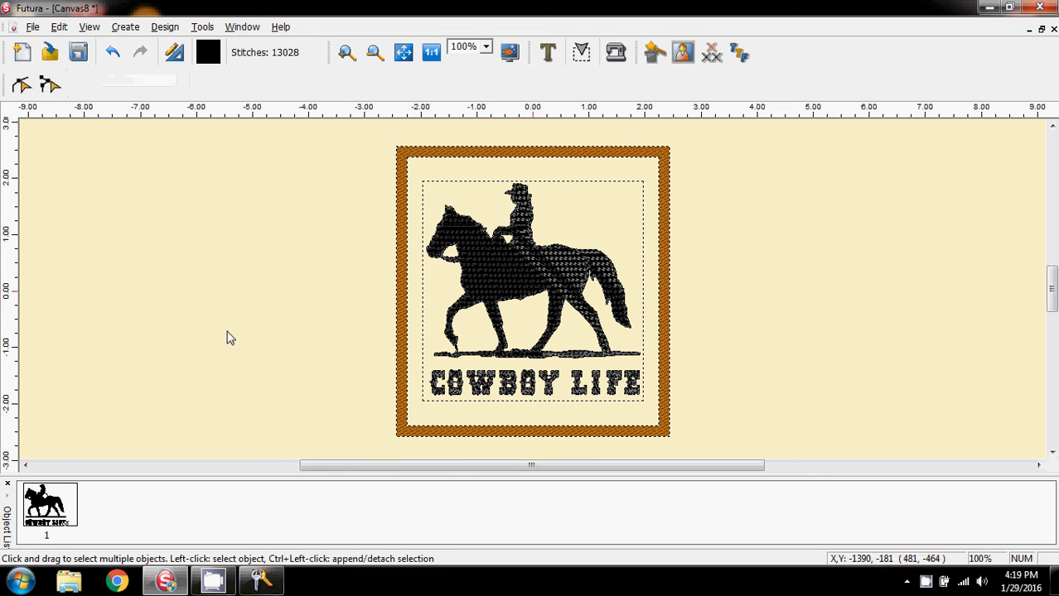
# - Save the design as victrail in the Compucon Designs (*.XXX) format in the video training folder
pyautogui.scroll(-1, 713, 385)
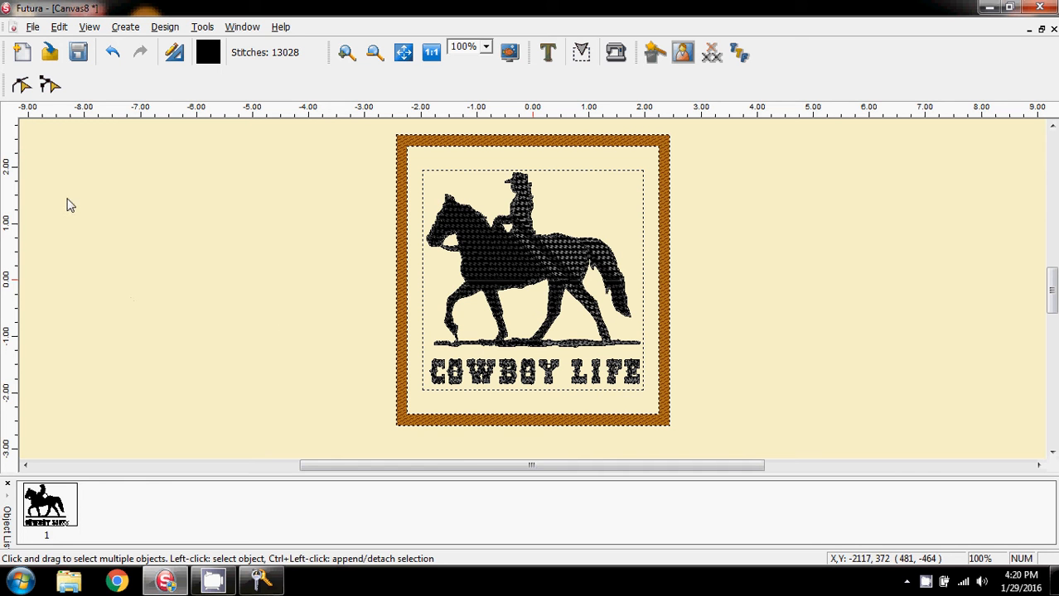
pyautogui.click(33, 28)
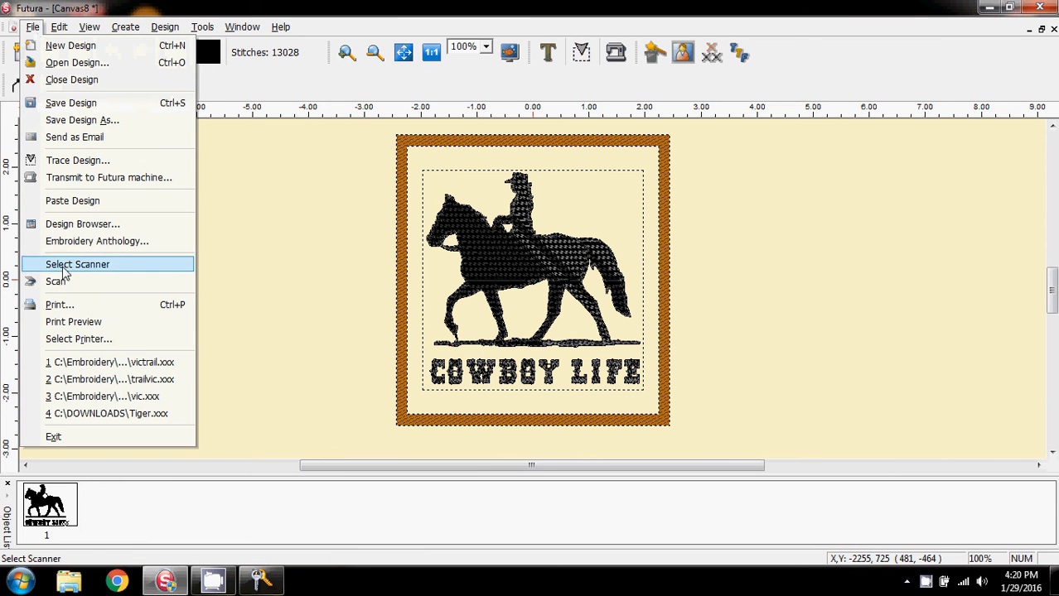
pyautogui.click(70, 122)
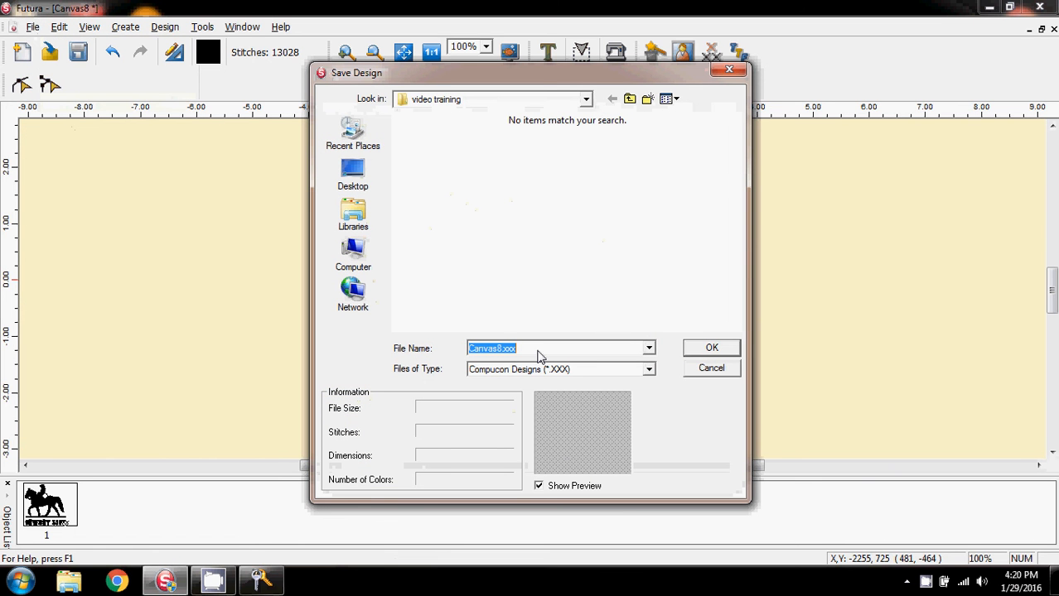
pyautogui.write('Victrail')
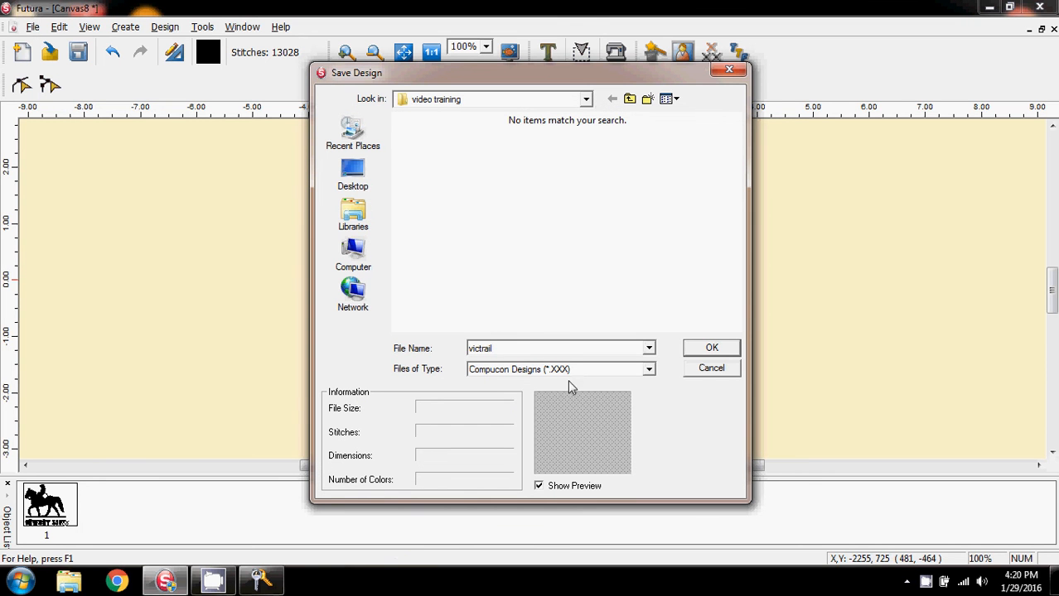
pyautogui.click(712, 349)
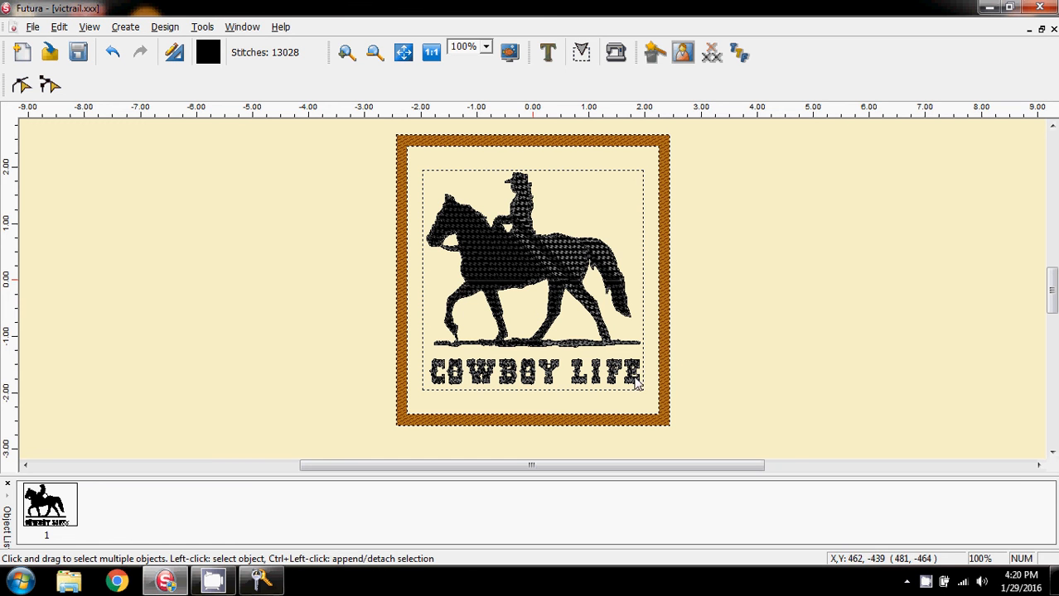
# - Close the design without saving the FHE changes and reopen the recent file victrail.xxx
pyautogui.click(1053, 30)
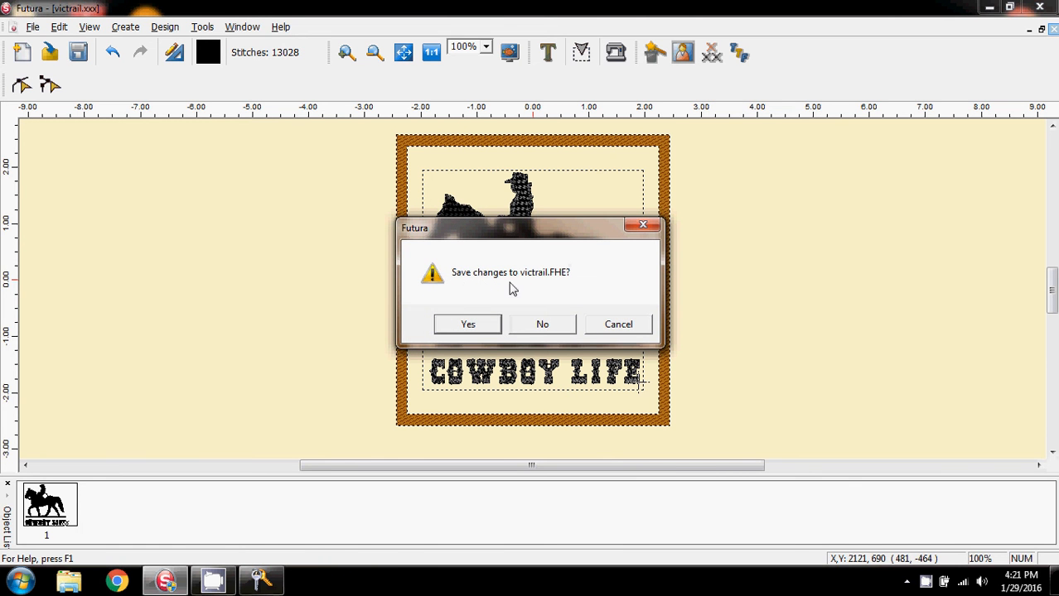
pyautogui.click(546, 326)
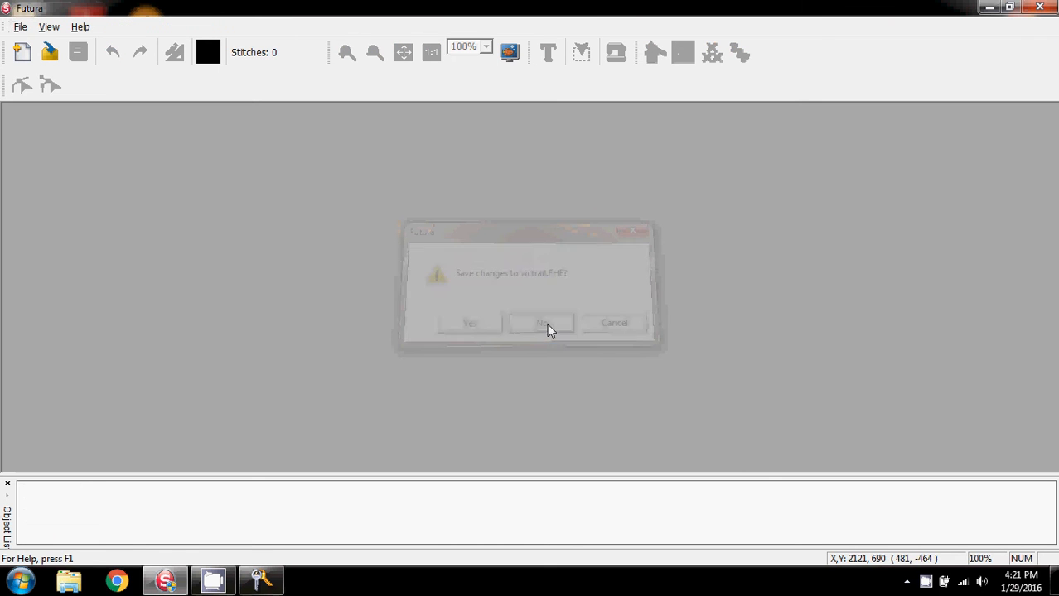
pyautogui.click(20, 27)
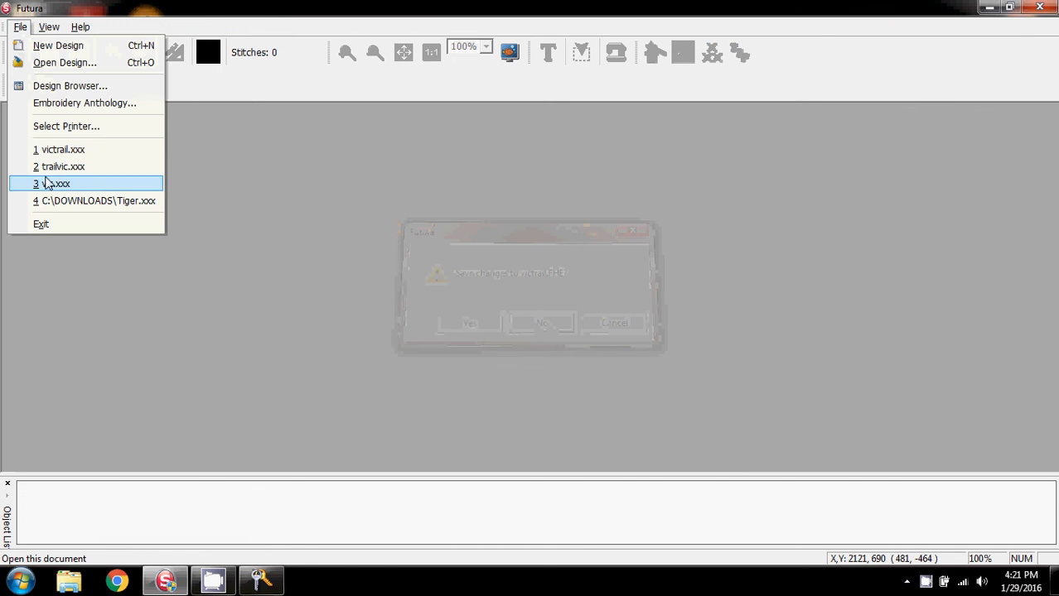
pyautogui.click(60, 151)
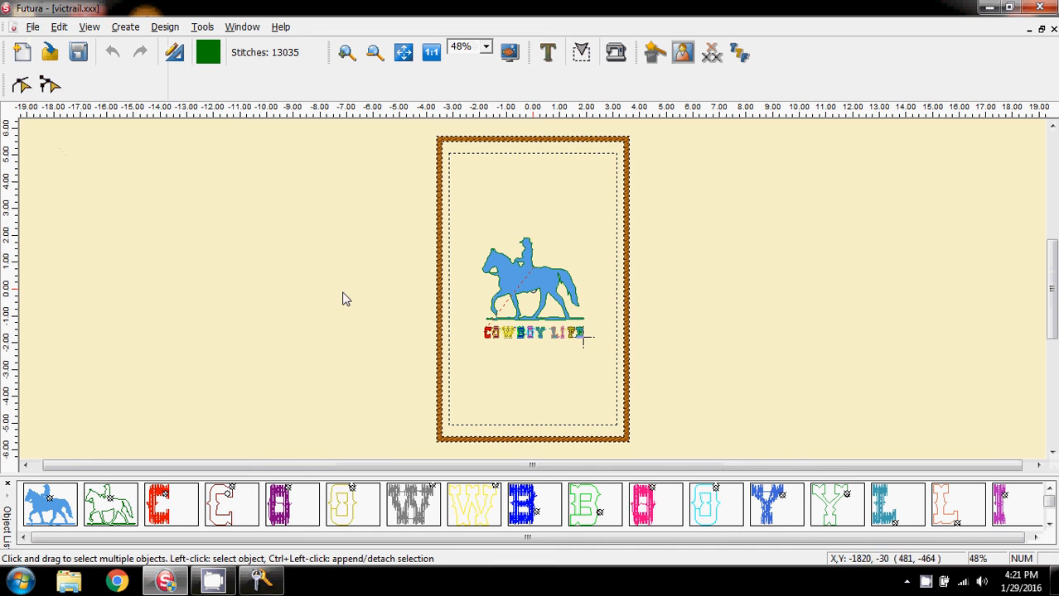
# - Inspect the reopened design's horse fill, outline and COWBOY LIFE lettering at 200% zoom
pyautogui.scroll(-2, 663, 296)
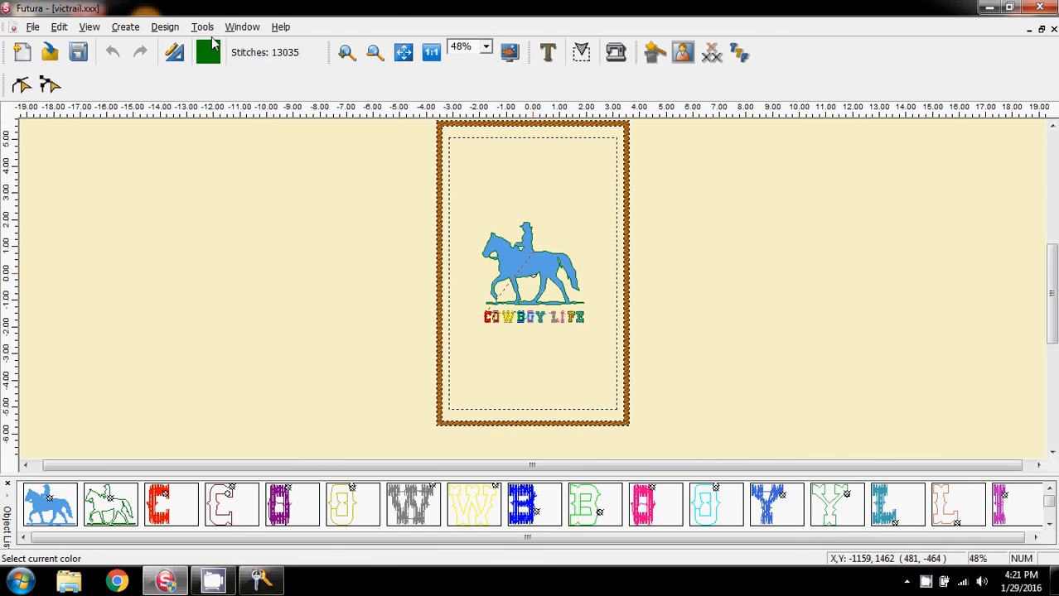
pyautogui.click(486, 49)
pyautogui.click(469, 100)
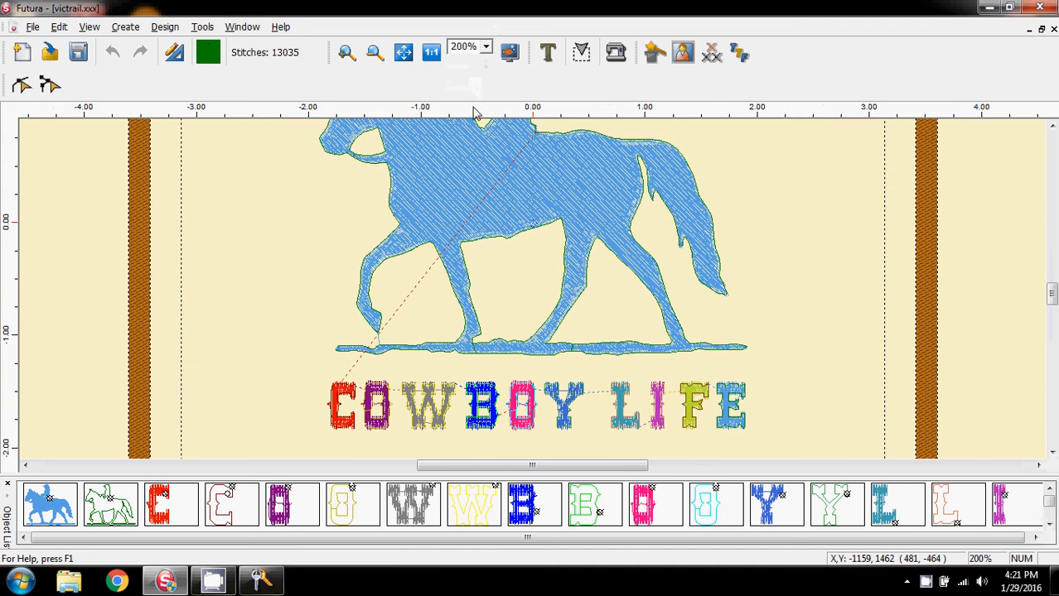
pyautogui.scroll(2, 508, 299)
pyautogui.scroll(-4, 506, 298)
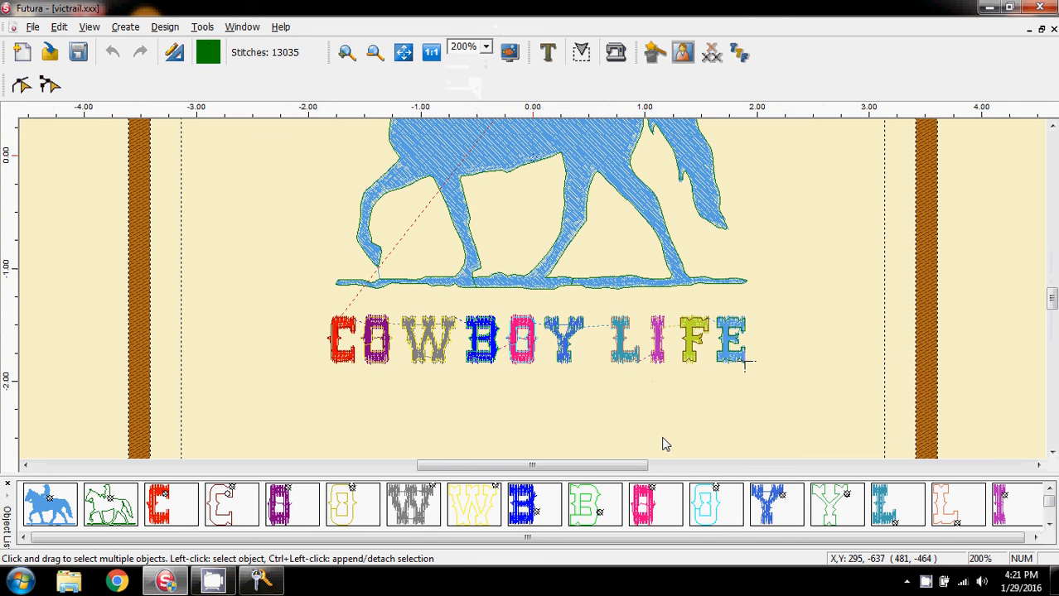
pyautogui.scroll(4, 515, 379)
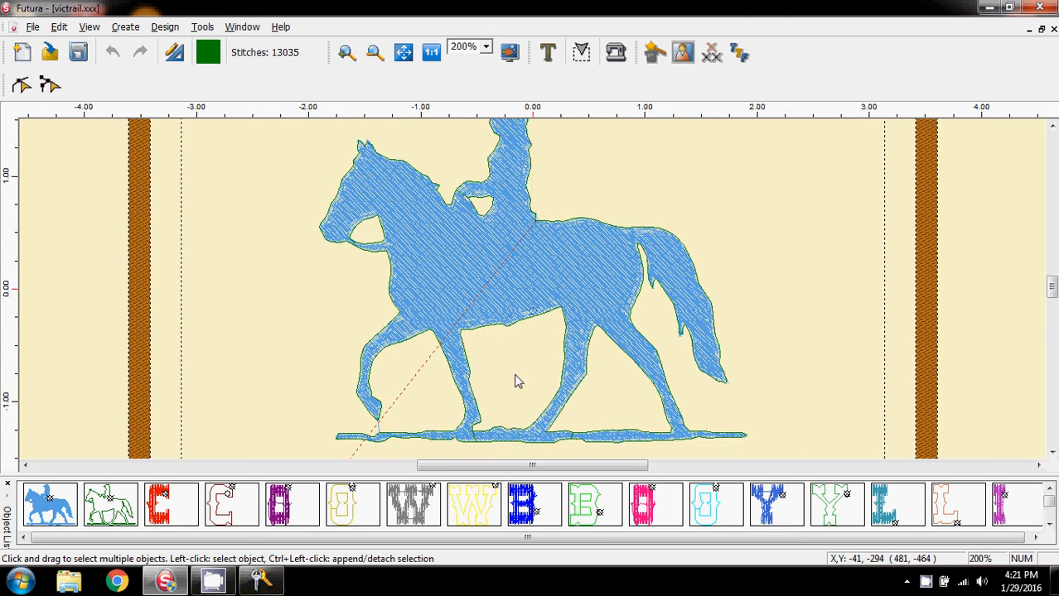
pyautogui.scroll(1, 515, 381)
pyautogui.scroll(-3, 515, 381)
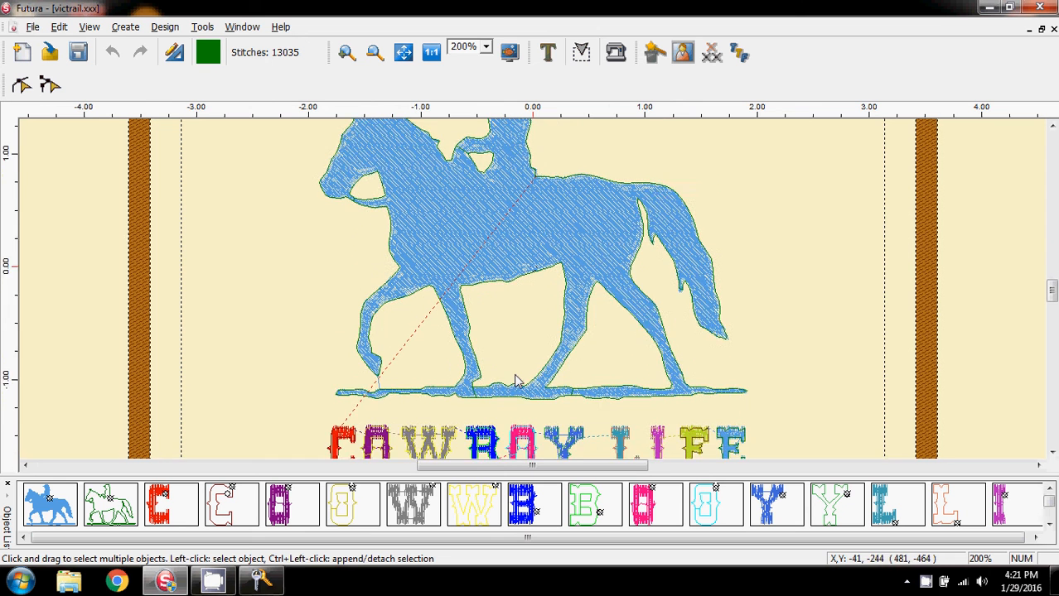
pyautogui.scroll(-2, 515, 379)
pyautogui.scroll(-2, 521, 372)
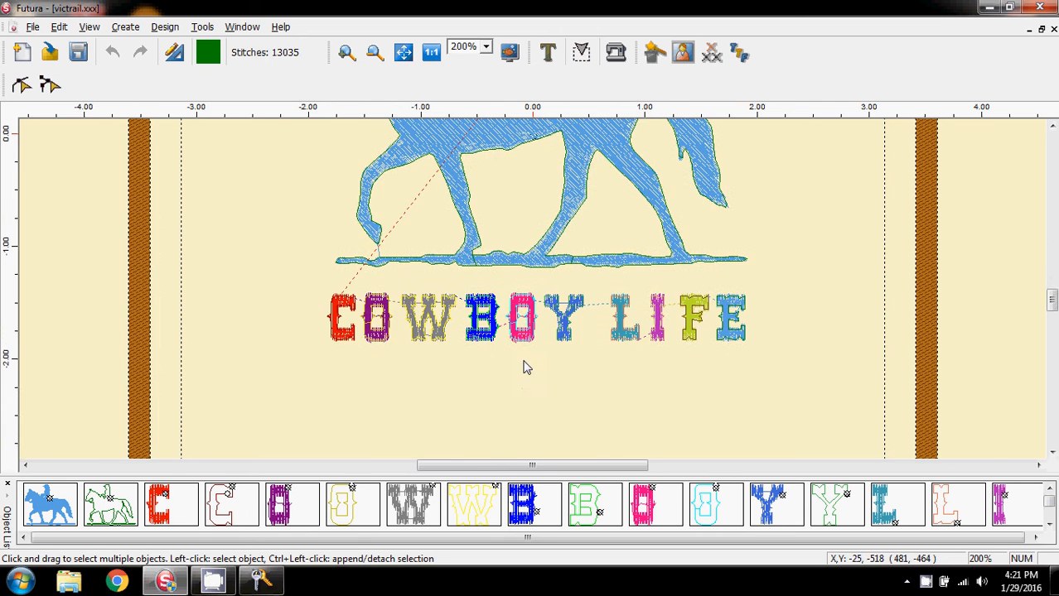
pyautogui.scroll(4, 525, 365)
pyautogui.scroll(1, 524, 363)
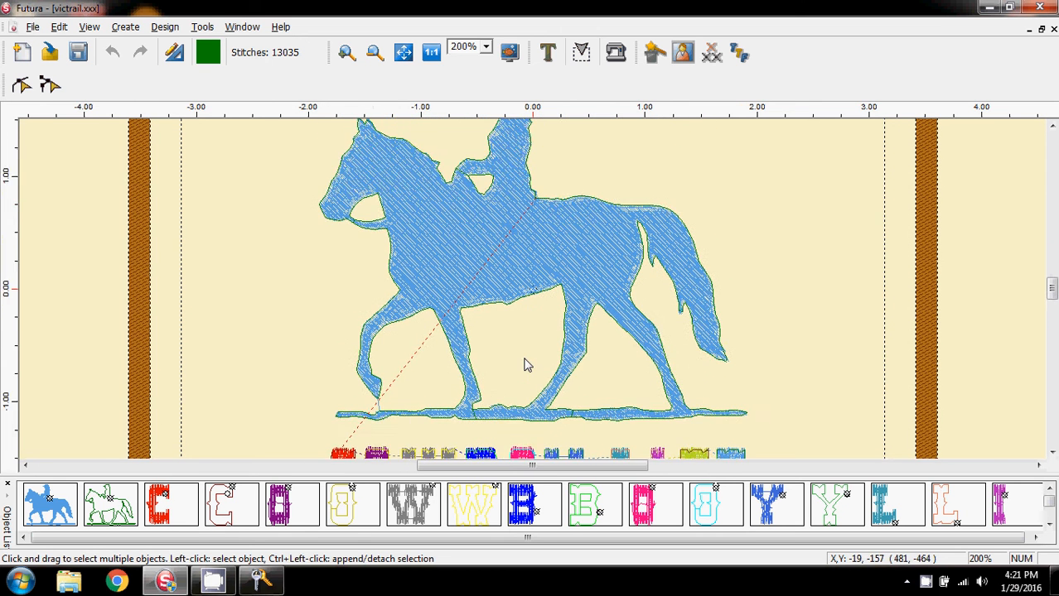
pyautogui.scroll(-4, 526, 365)
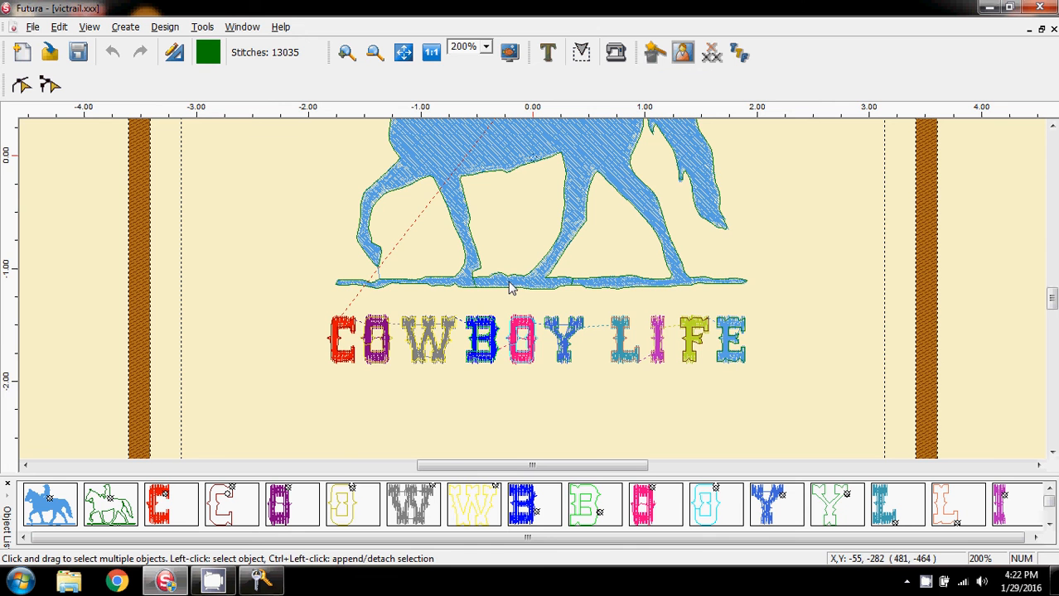
pyautogui.scroll(5, 505, 314)
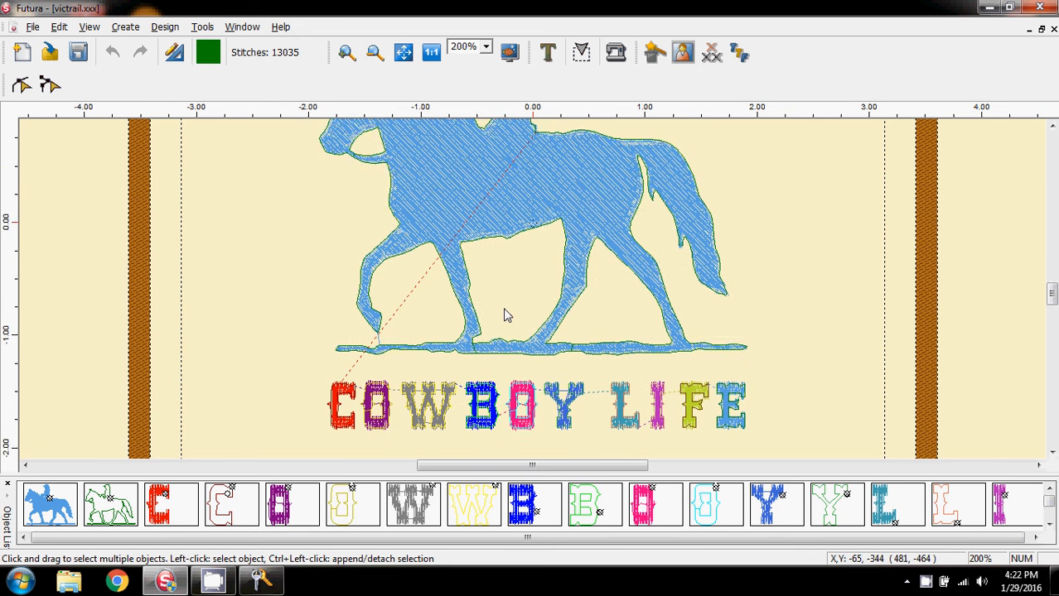
pyautogui.scroll(2, 506, 313)
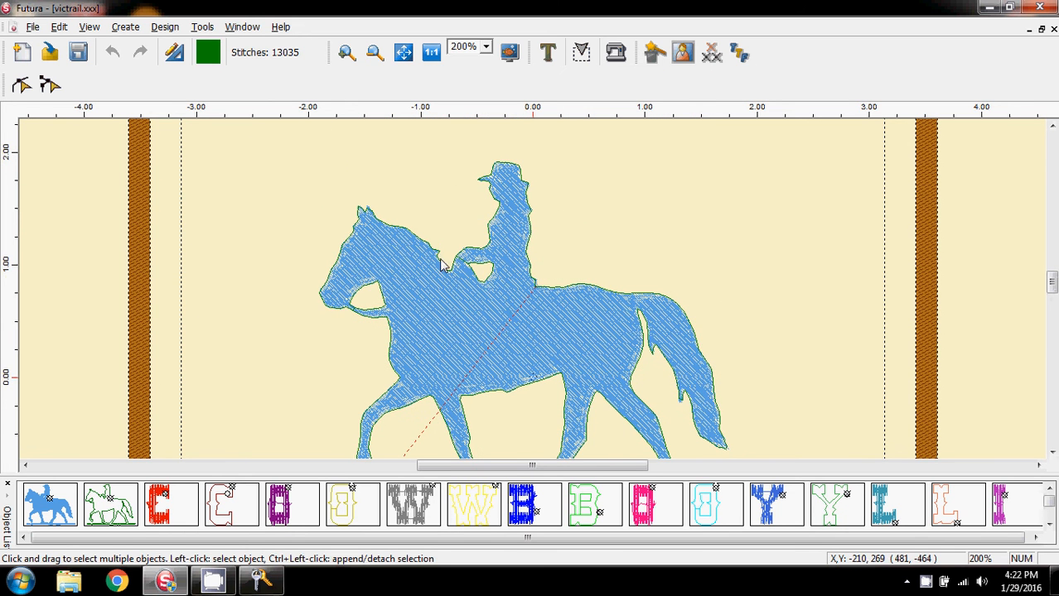
pyautogui.scroll(-5, 443, 265)
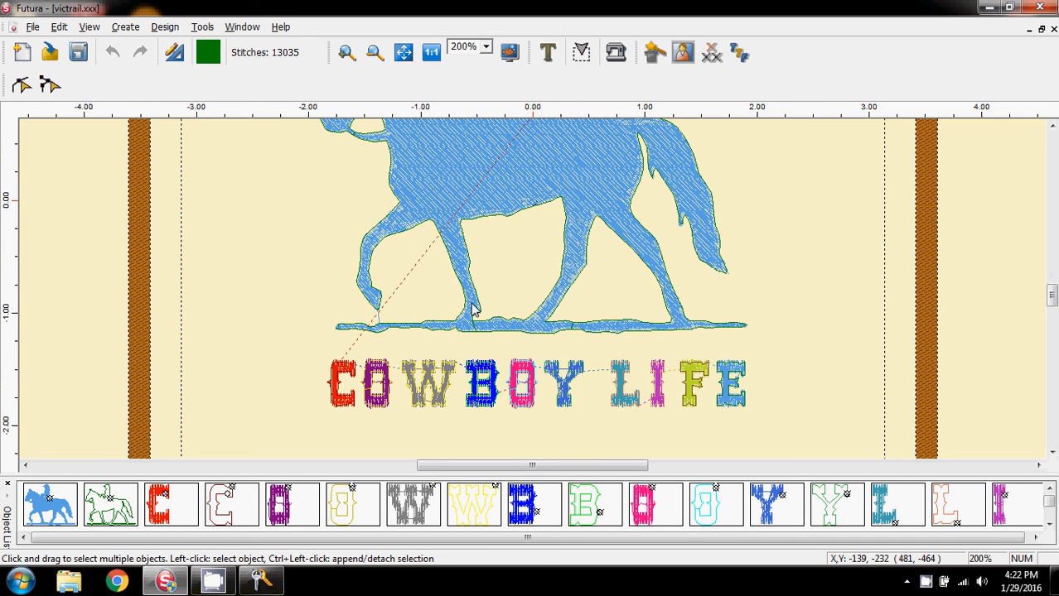
pyautogui.scroll(-2, 486, 352)
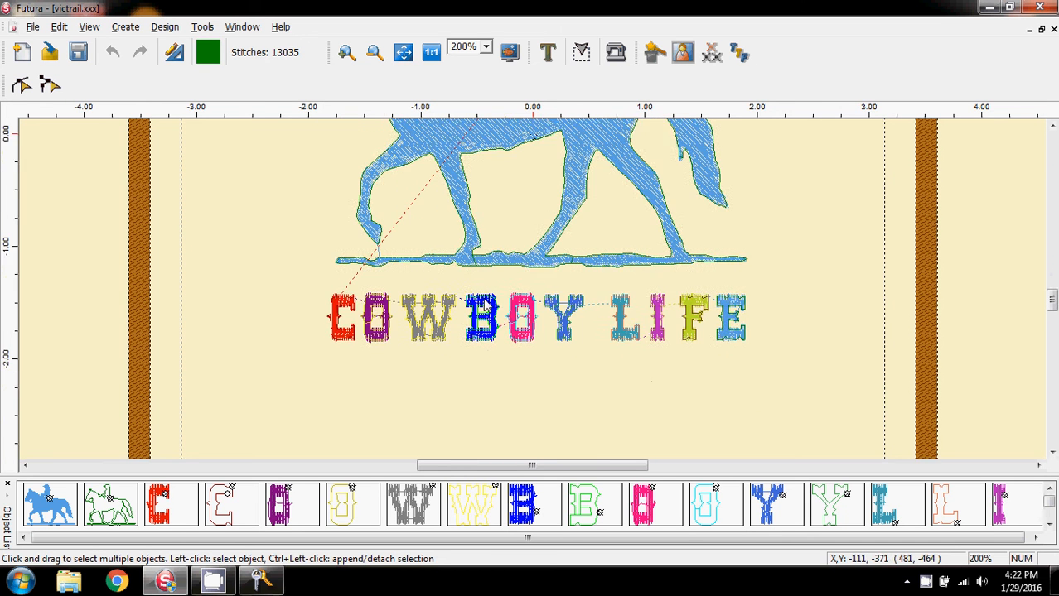
pyautogui.scroll(-1, 475, 414)
# - Enlarge the object list to review all the separate fill and outline objects, and shrink it back
pyautogui.moveTo(463, 473); pyautogui.dragTo(466, 356)
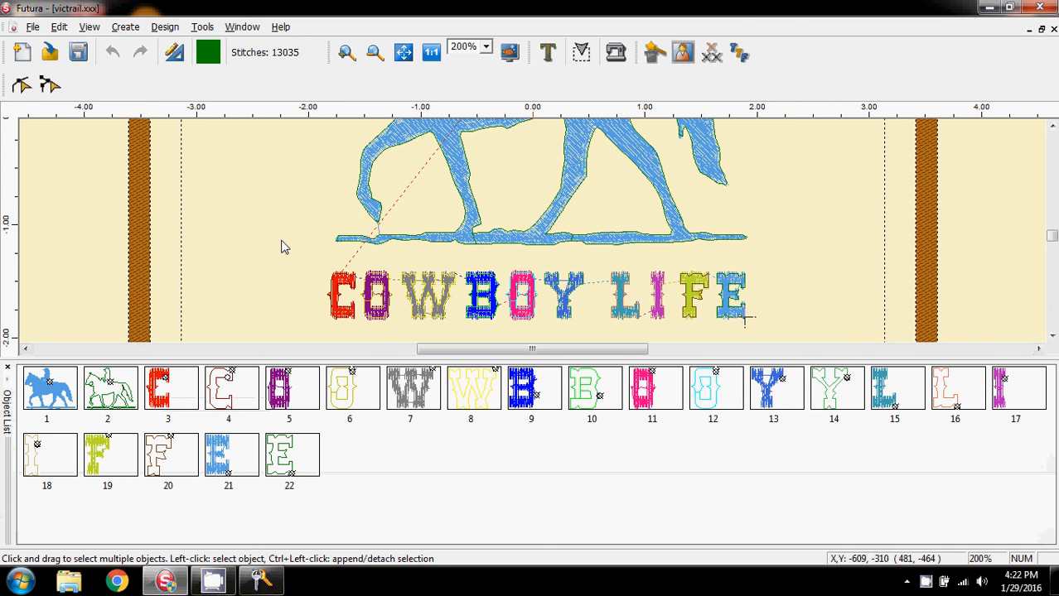
pyautogui.scroll(-1, 497, 290)
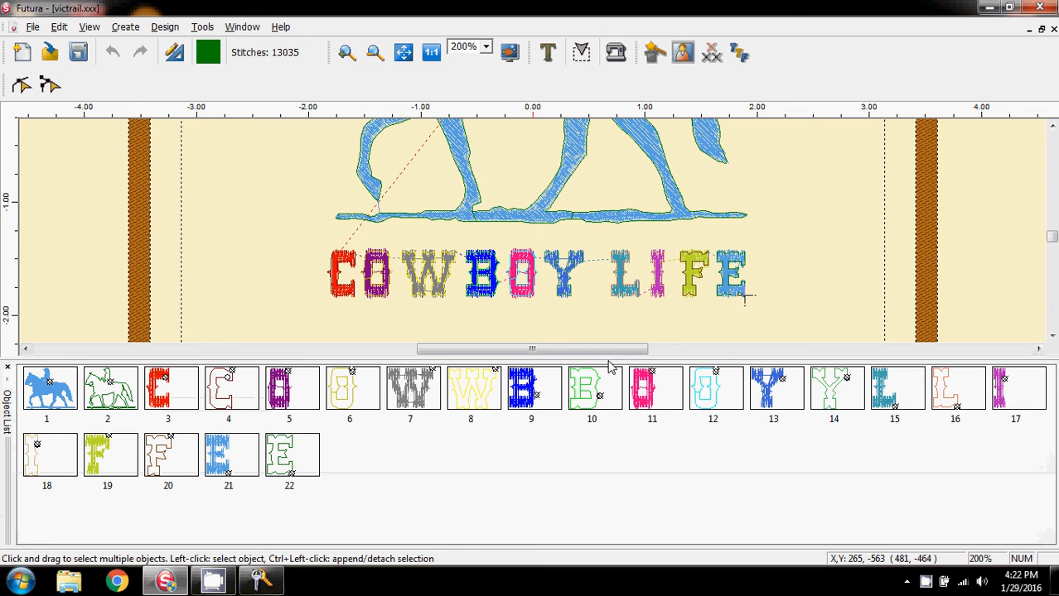
pyautogui.moveTo(609, 367); pyautogui.dragTo(607, 471)
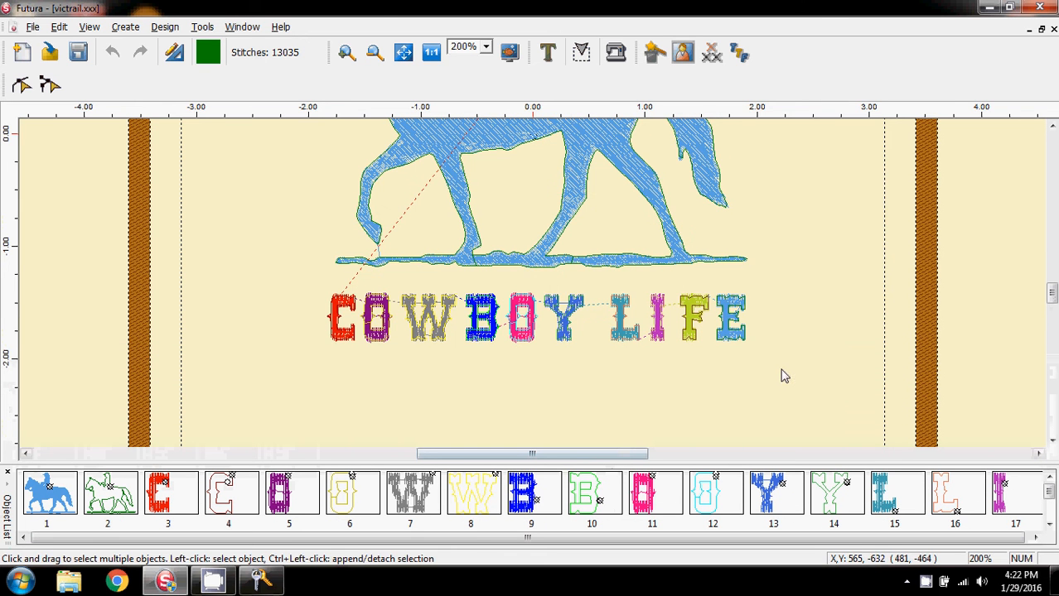
# - Select the entire horse and COWBOY LIFE design and recolor all its objects black (0/0/0)
pyautogui.click(431, 53)
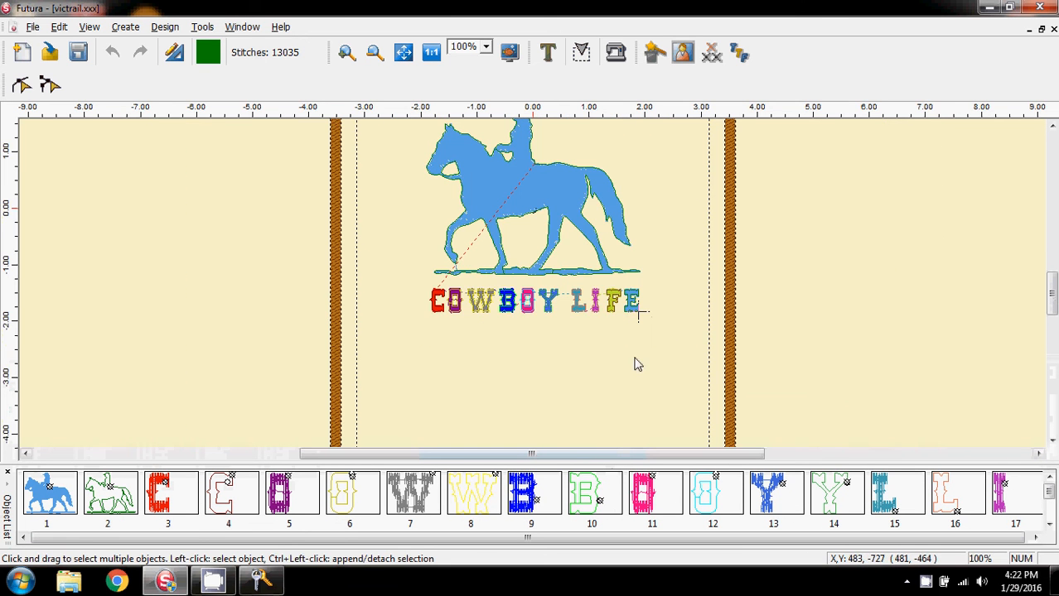
pyautogui.scroll(3, 856, 327)
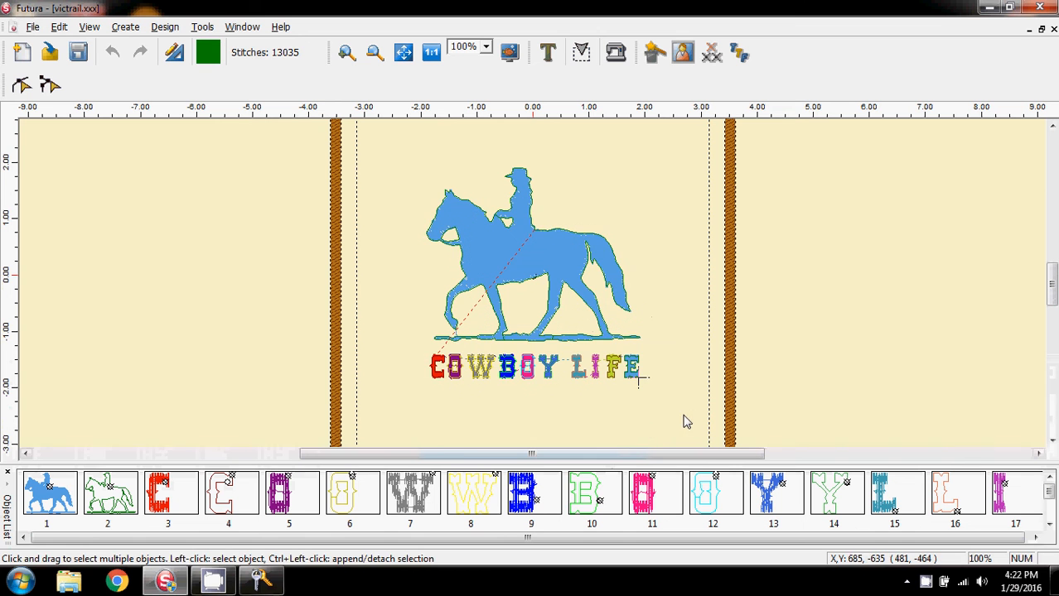
pyautogui.moveTo(684, 421)
pyautogui.mouseDown()
pyautogui.moveTo(371, 218)
pyautogui.moveTo(373, 130)
pyautogui.mouseUp()
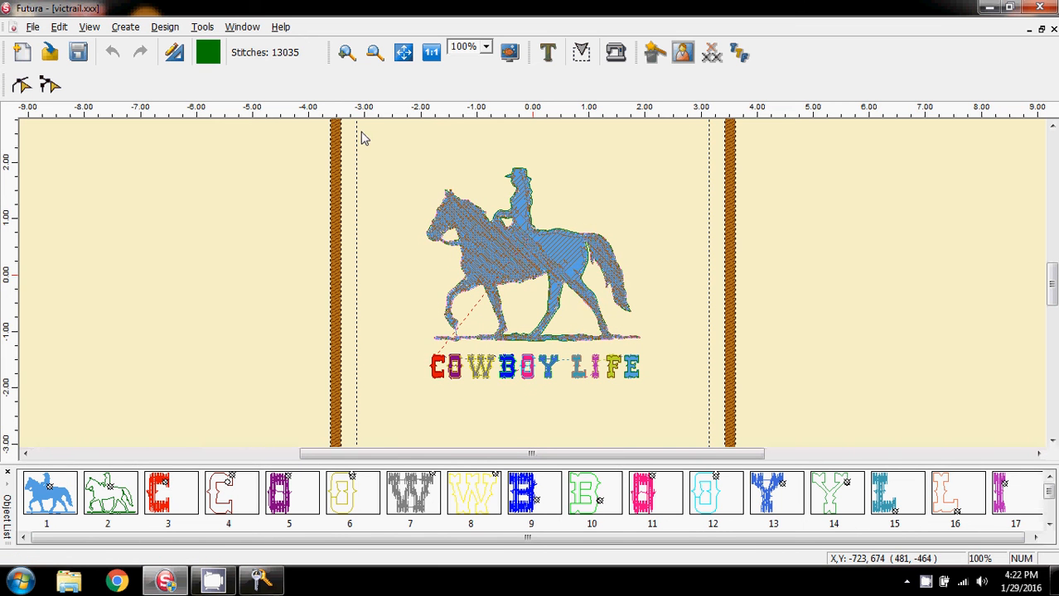
pyautogui.click(208, 52)
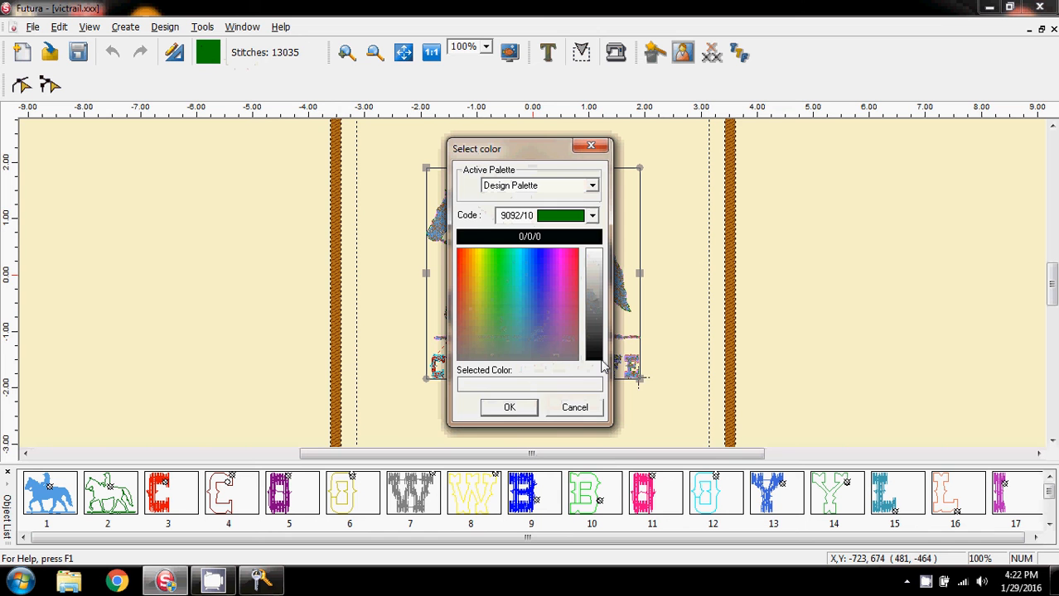
pyautogui.click(600, 359)
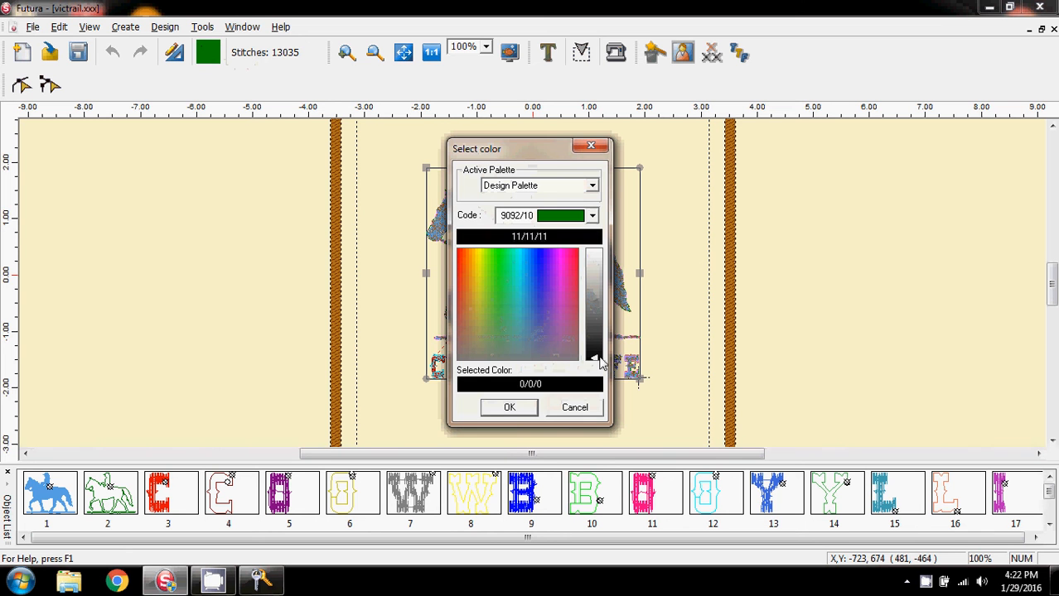
pyautogui.click(510, 409)
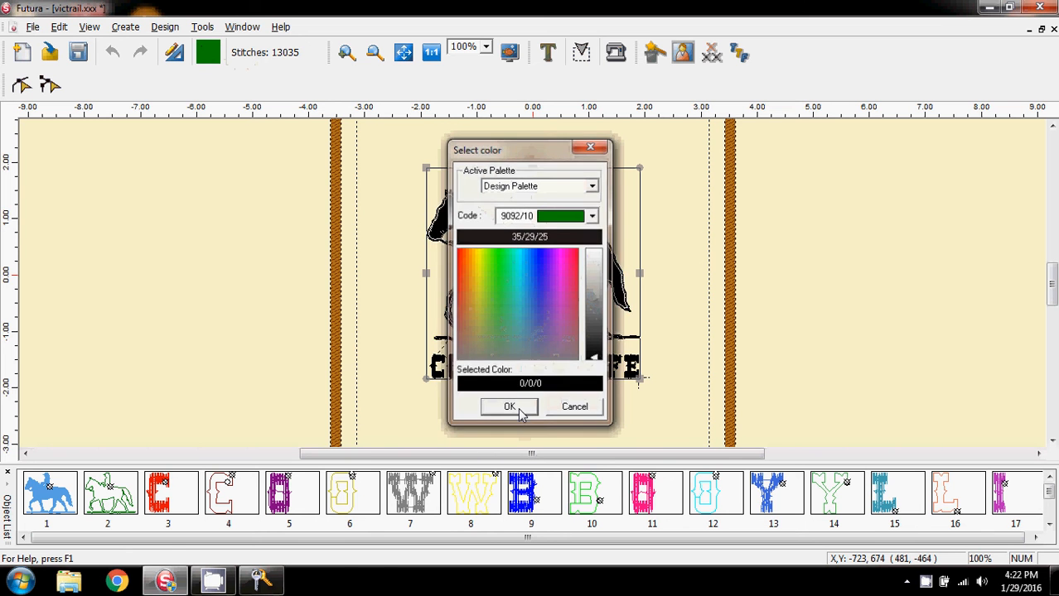
pyautogui.click(213, 376)
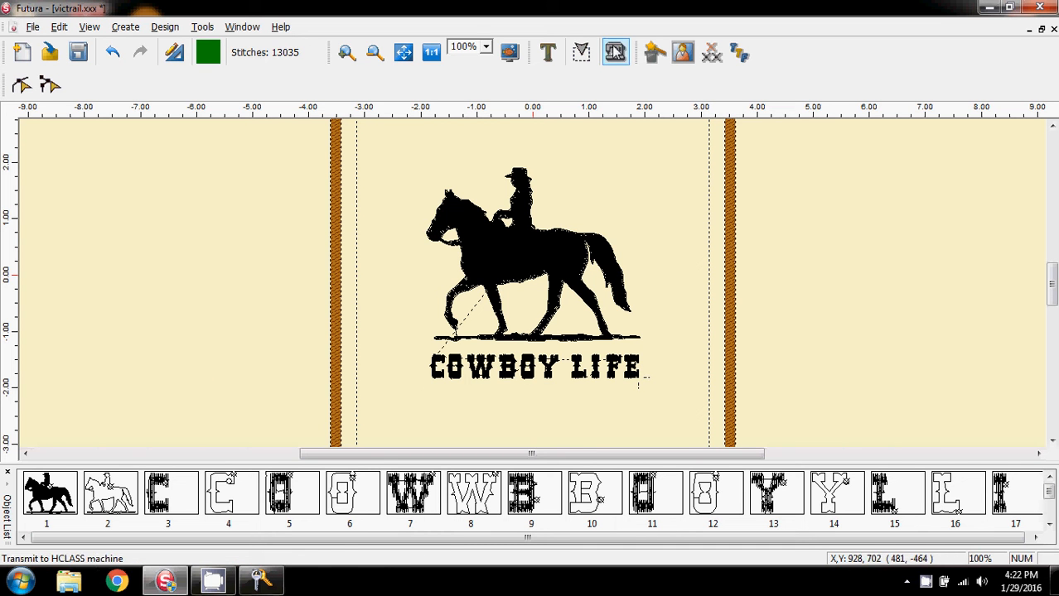
# - Switch to the smaller, nearly square hoop and center the design within it
pyautogui.click(207, 27)
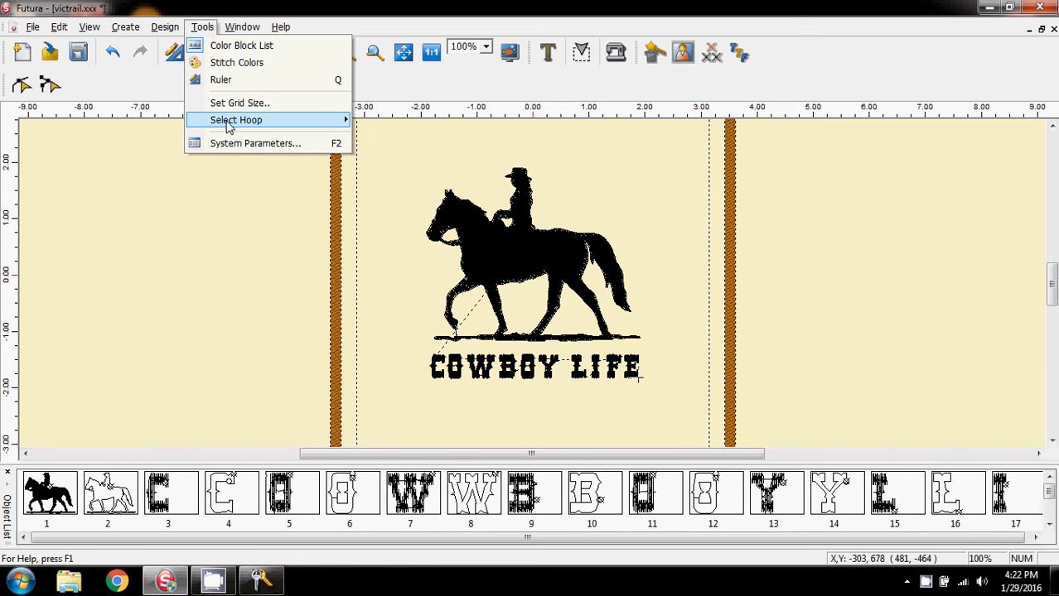
pyautogui.moveTo(332, 119)
pyautogui.click(389, 127)
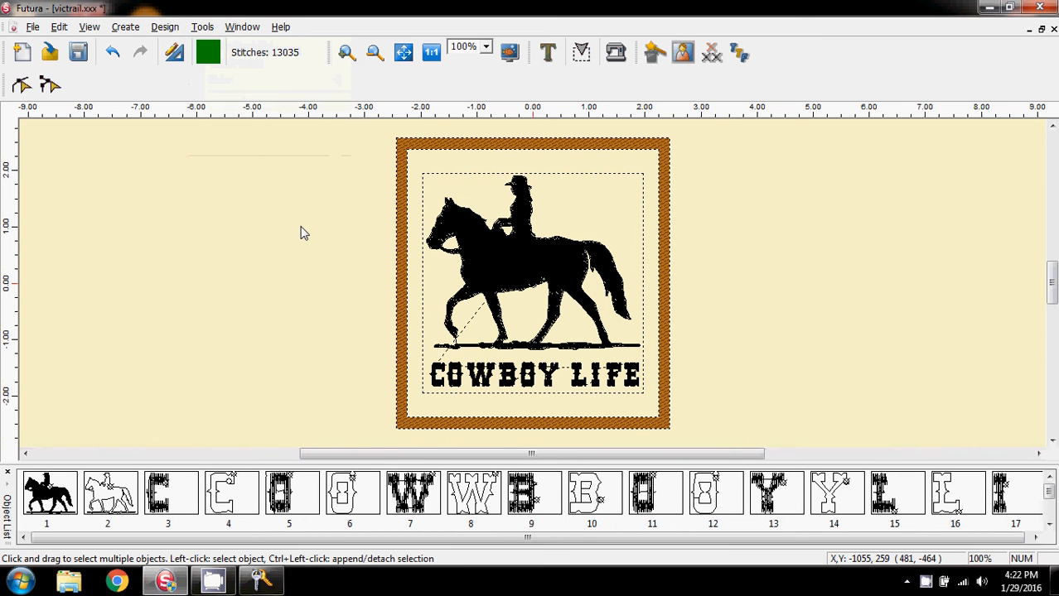
pyautogui.click(164, 28)
pyautogui.moveTo(202, 27)
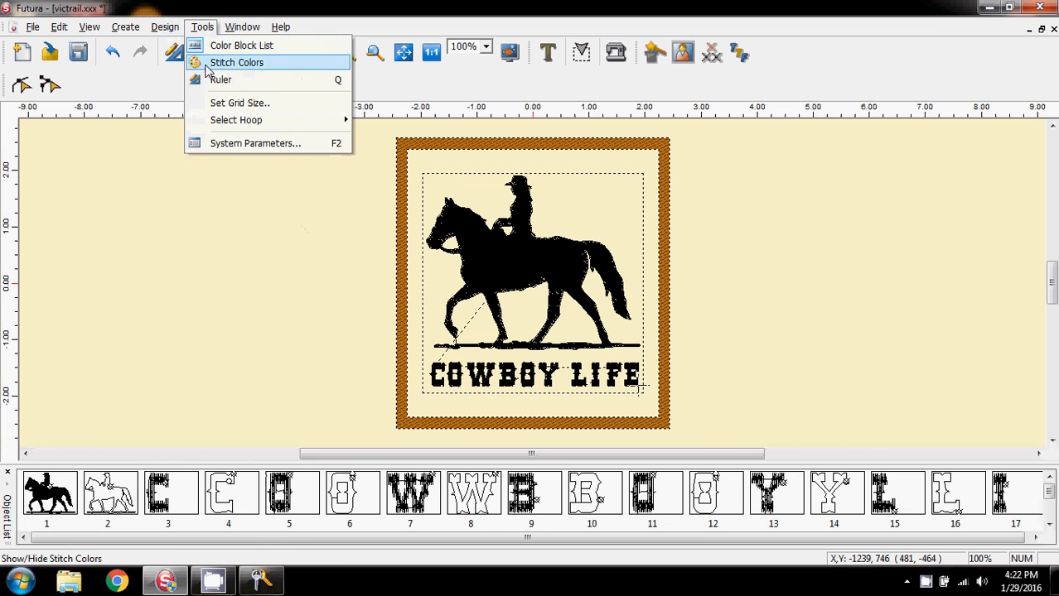
pyautogui.moveTo(163, 31)
pyautogui.click(170, 63)
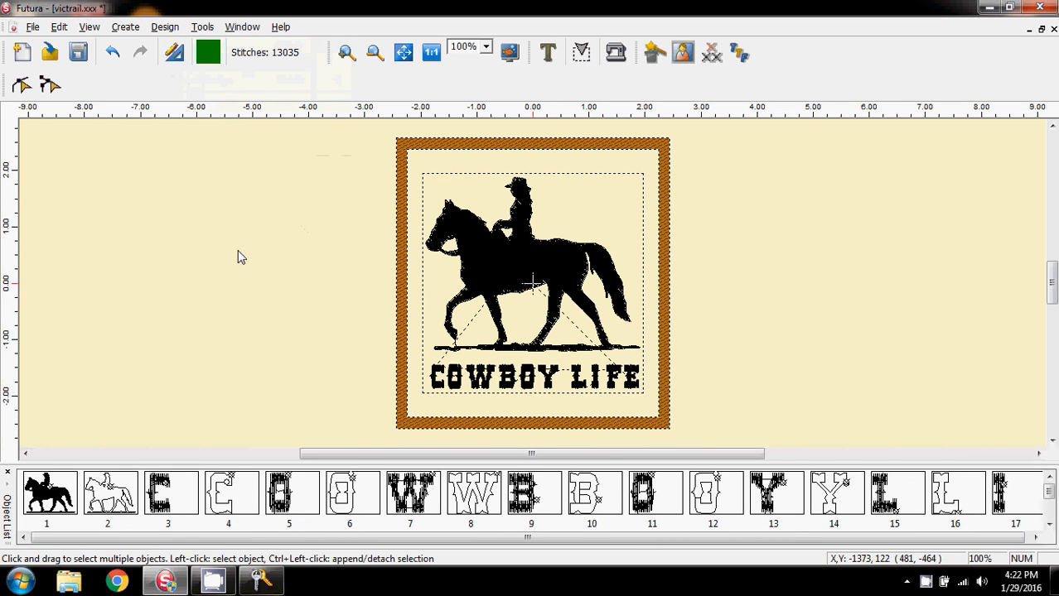
# - Display the black design in Realistic View
pyautogui.click(88, 27)
pyautogui.click(98, 48)
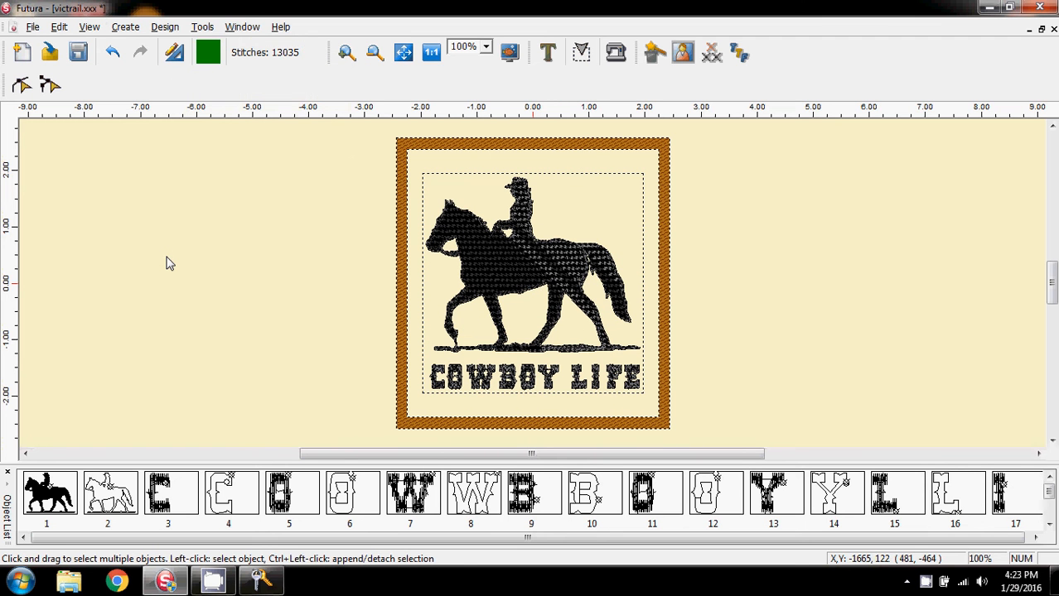
pyautogui.scroll(-1, 168, 262)
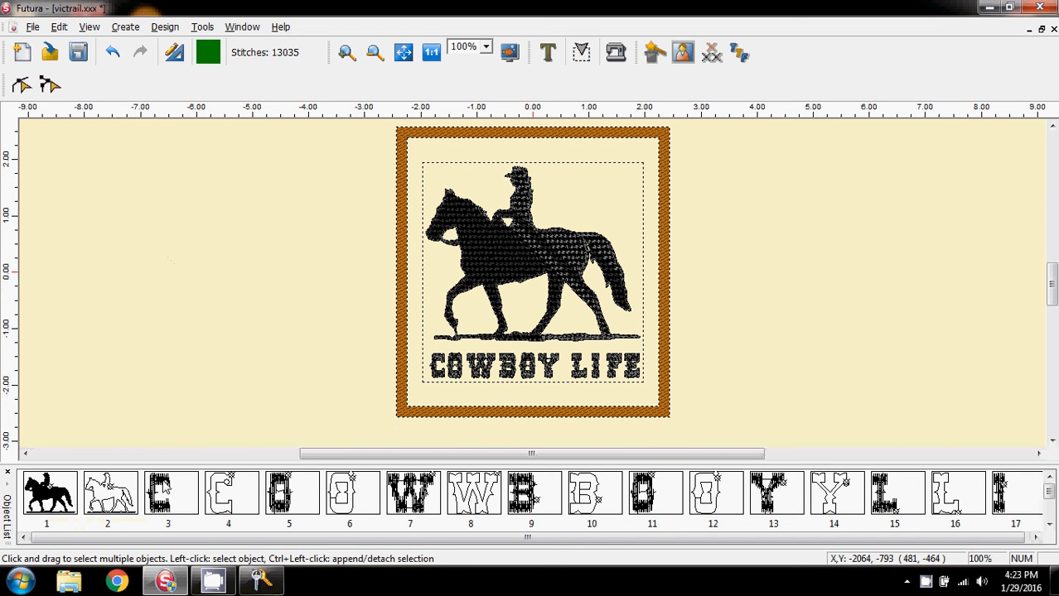
# - Play the Redraw Design stitch simulation and watch the horse's underlay and fill at 200% zoom
pyautogui.click(89, 27)
pyautogui.click(101, 63)
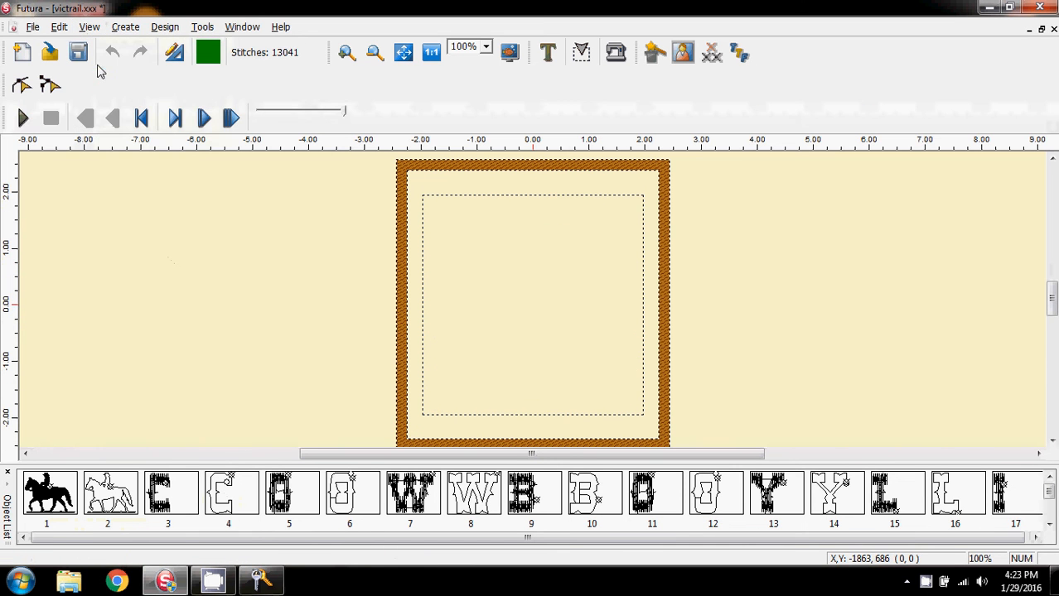
pyautogui.click(24, 117)
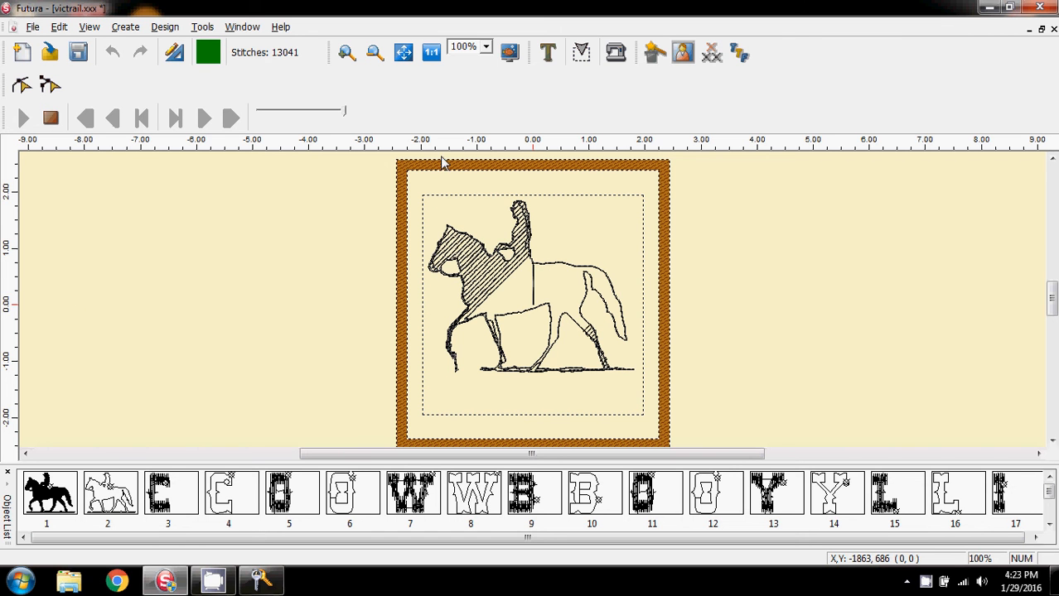
pyautogui.click(486, 47)
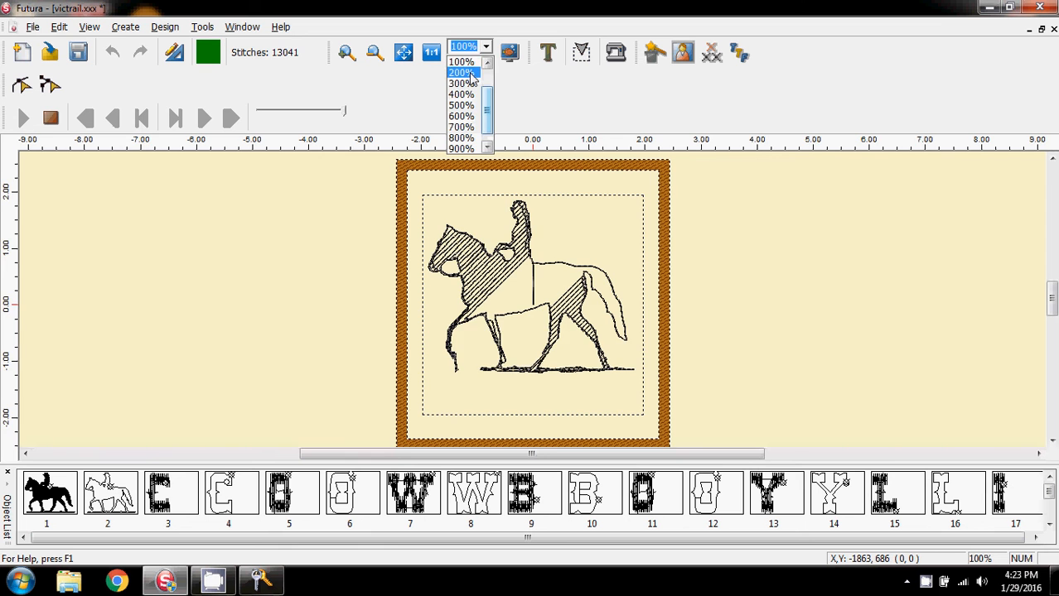
pyautogui.click(464, 81)
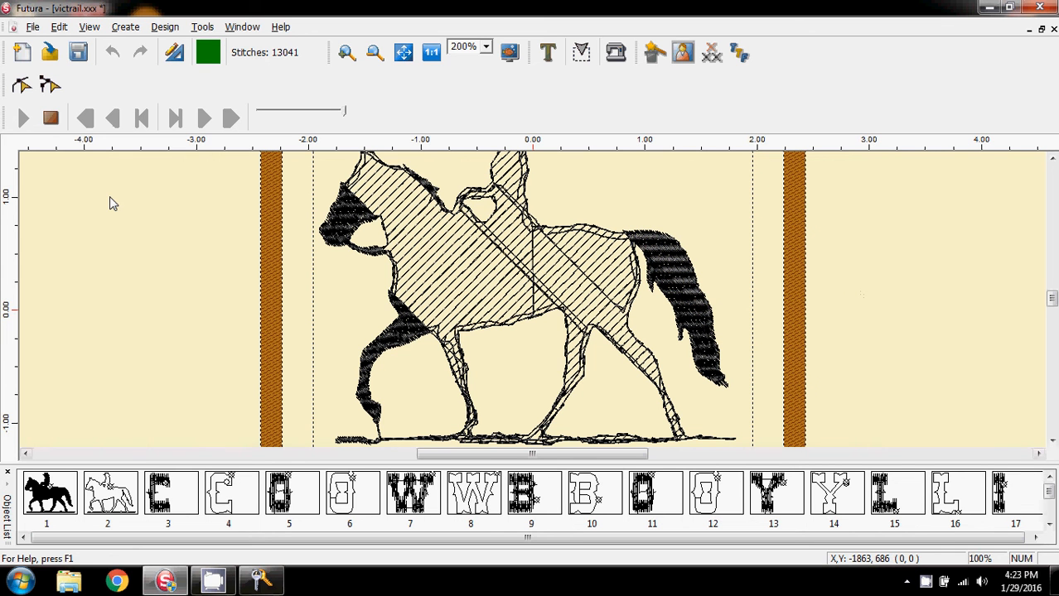
# - Stop the simulation, skip ahead past the horse fill, and resume playback to watch the outline and lettering stitch out
pyautogui.click(51, 117)
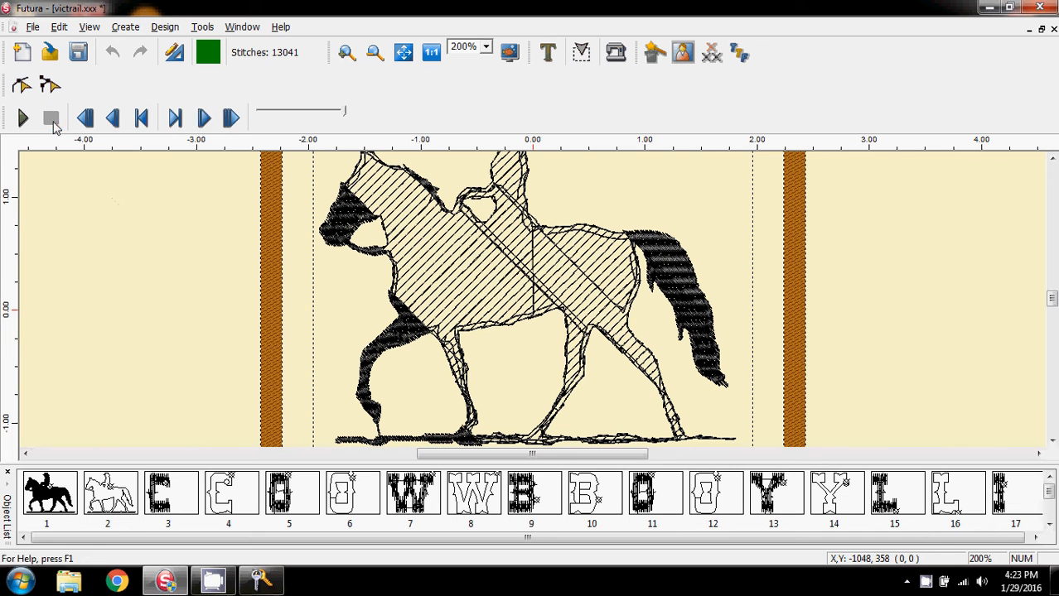
pyautogui.click(204, 118)
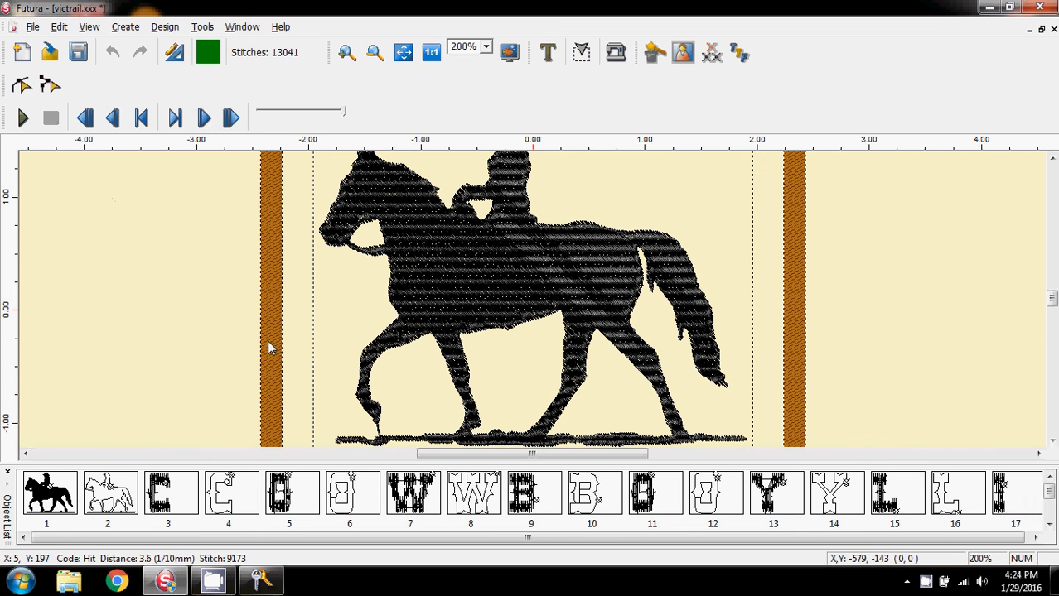
pyautogui.click(22, 118)
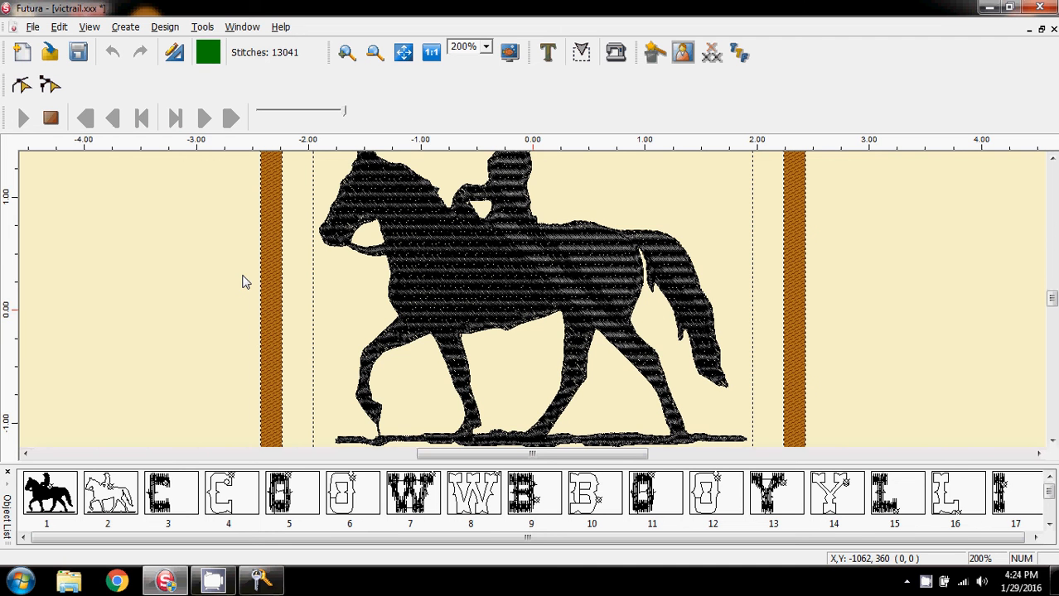
pyautogui.scroll(-3, 214, 331)
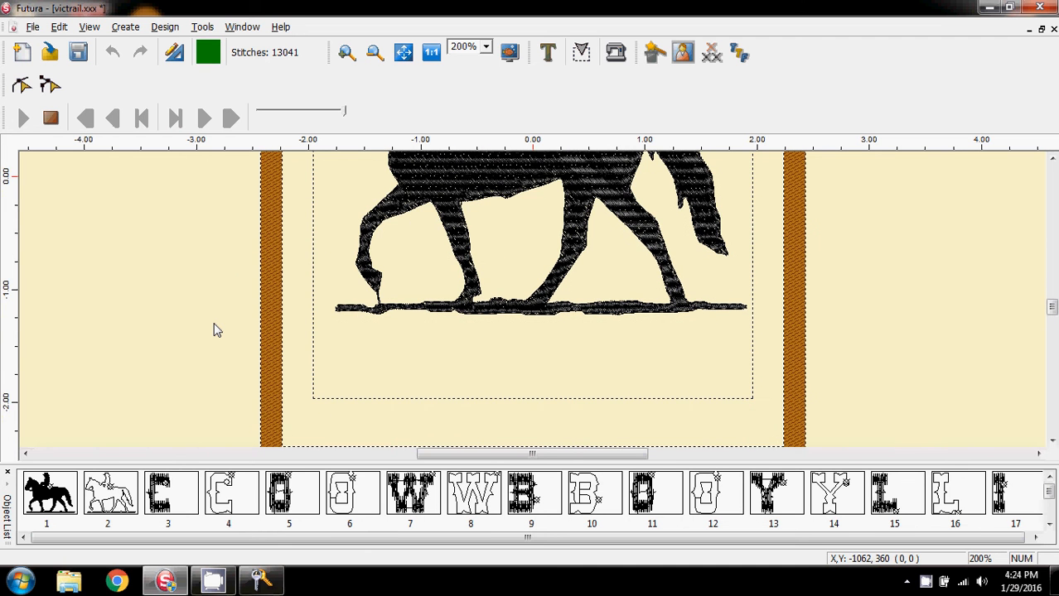
pyautogui.scroll(-1, 214, 329)
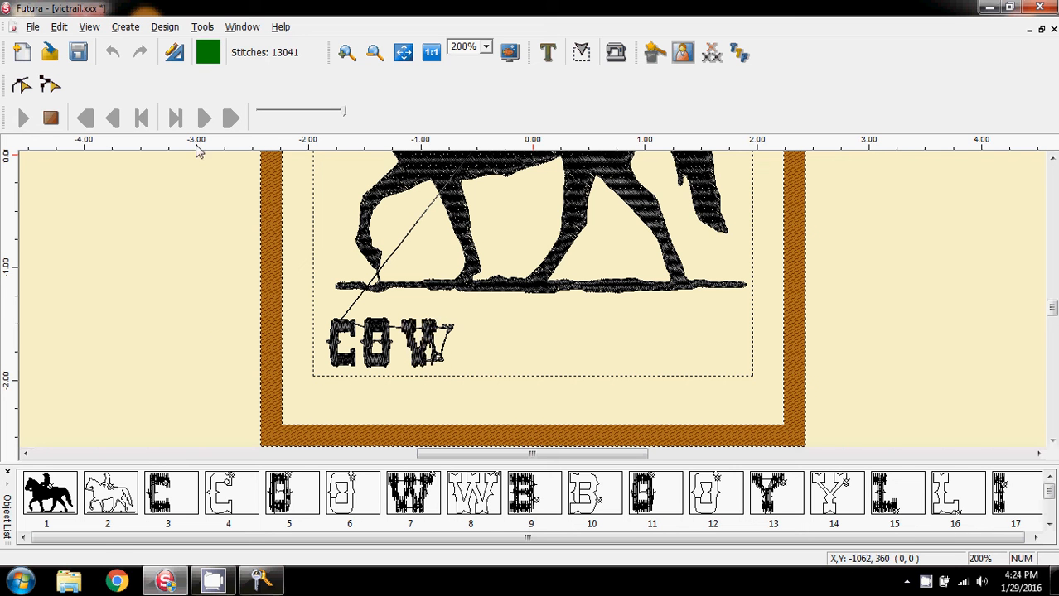
# - Stop the simulation, jump to its end, and leave Redraw Design to view the whole design at 100%
pyautogui.click(50, 119)
pyautogui.click(230, 118)
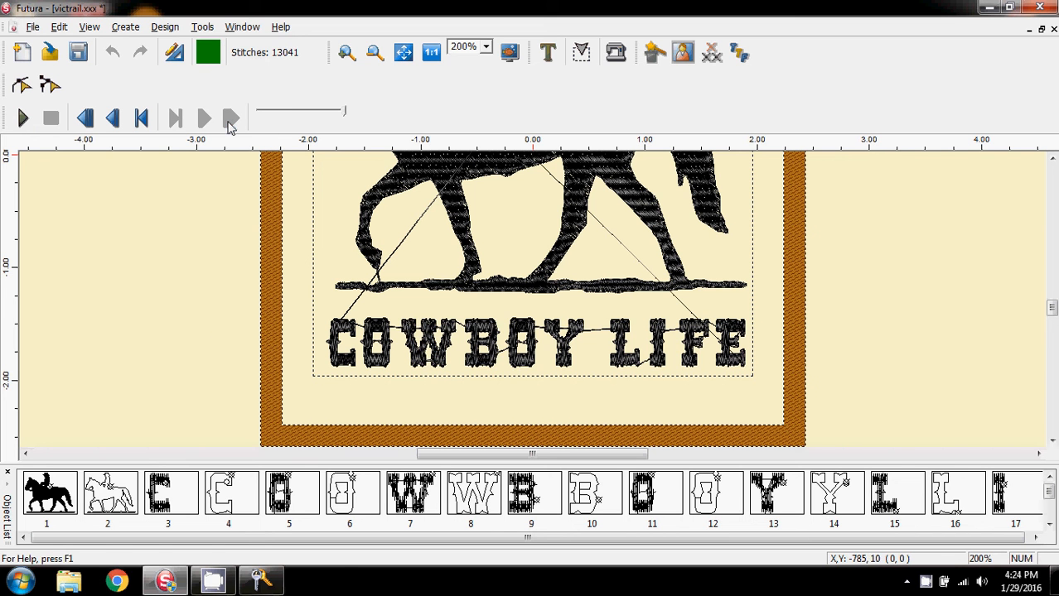
pyautogui.click(89, 27)
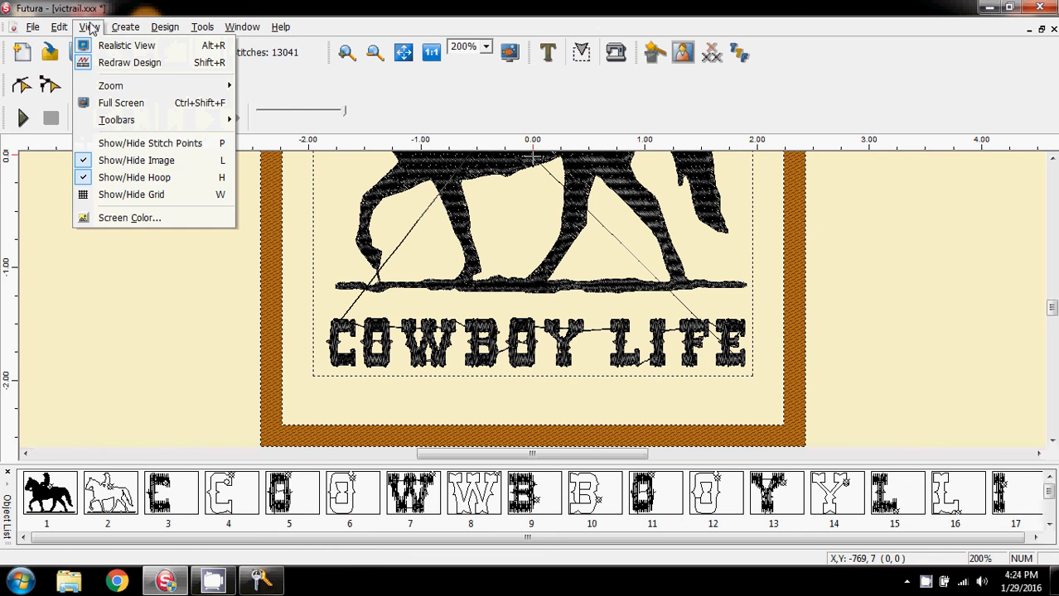
pyautogui.click(94, 65)
pyautogui.scroll(3, 118, 291)
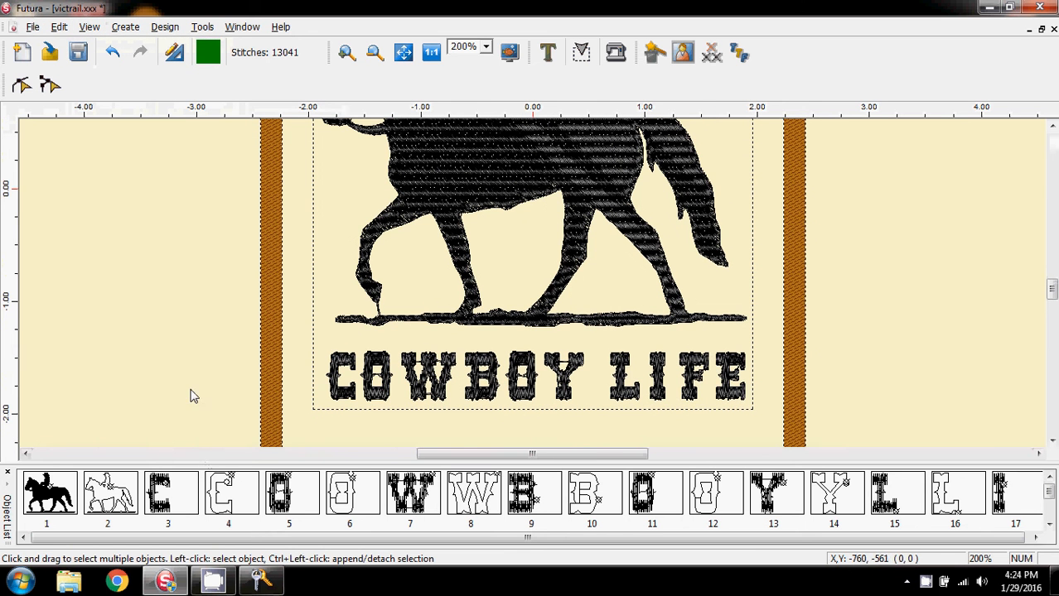
pyautogui.click(430, 52)
pyautogui.scroll(2, 218, 251)
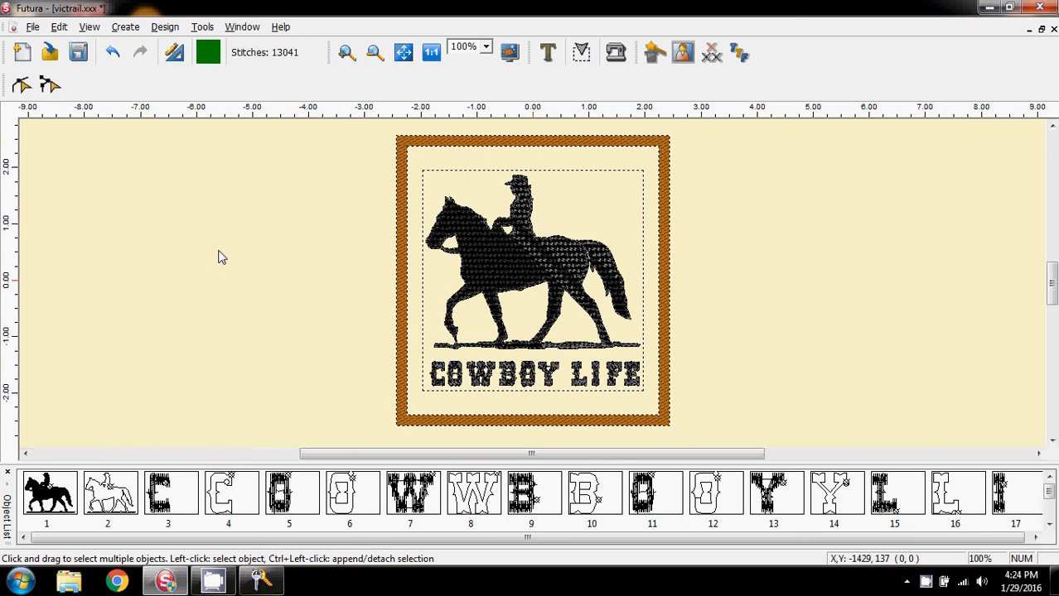